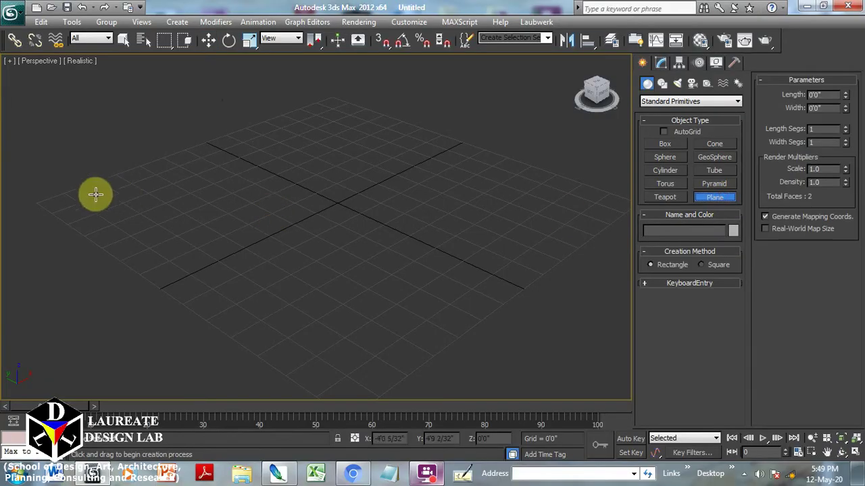
Drag out a plane of roughly 10'7" by 9'7" across the Perspective grid
{"action": "left_click_drag", "start_coordinate": [95, 194], "coordinate": [616, 206]}
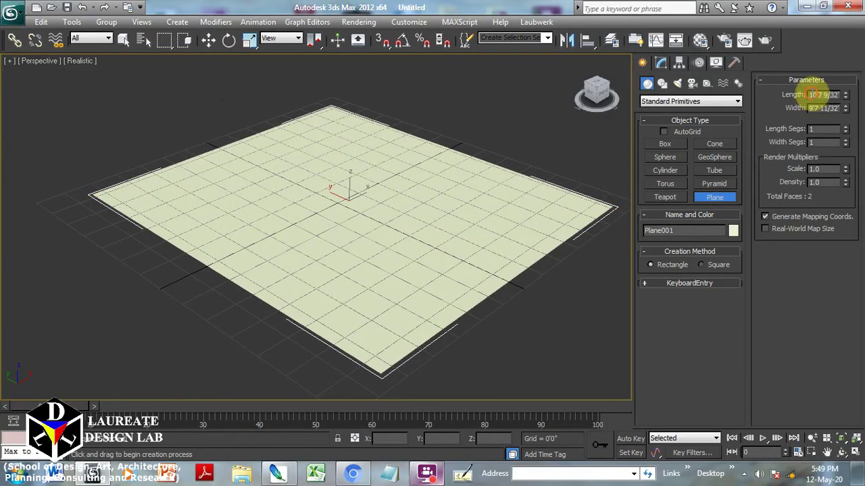
Set Plane001's width to 10'0" and exit plane creation
{"action": "left_click_drag", "start_coordinate": [813, 93], "coordinate": [834, 102]}
{"action": "type", "text": "10'"}
{"action": "type", "text": "10'"}
{"action": "key", "text": "Tab"}
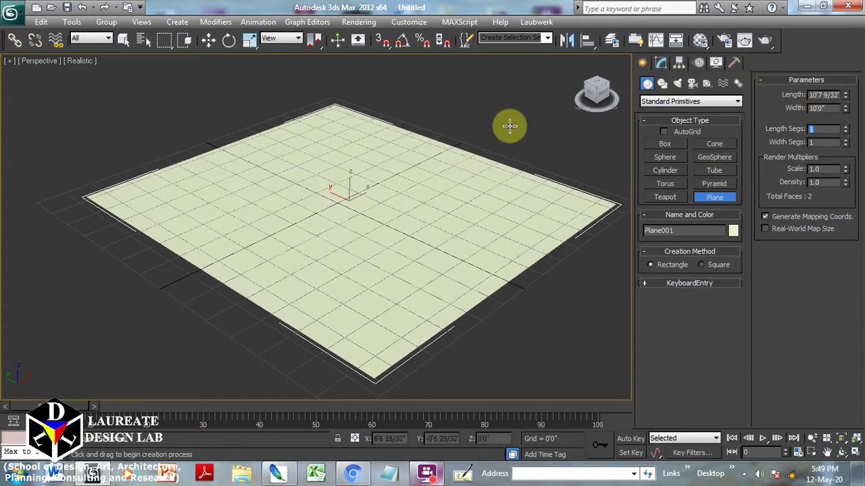
{"action": "right_click", "coordinate": [534, 101]}
{"action": "left_click", "coordinate": [521, 106]}
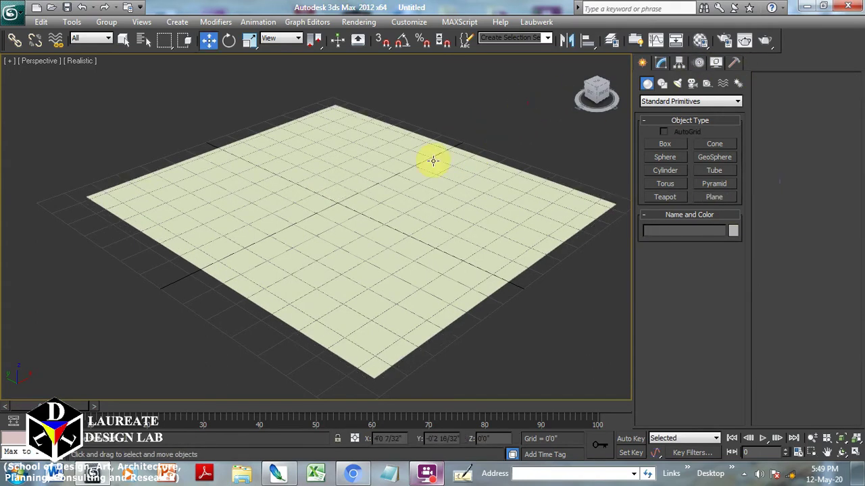
{"action": "middle_click_drag", "start_coordinate": [433, 160], "coordinate": [413, 174]}
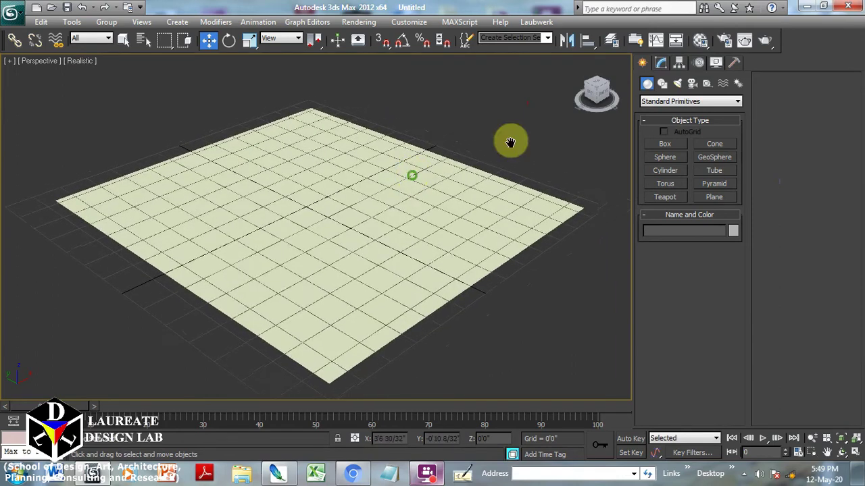
Load Desktop\S POOL\FINAL.jpg as a Bitmap diffuse map in the Material Editor
{"action": "left_click", "coordinate": [700, 42]}
{"action": "left_click", "coordinate": [654, 320]}
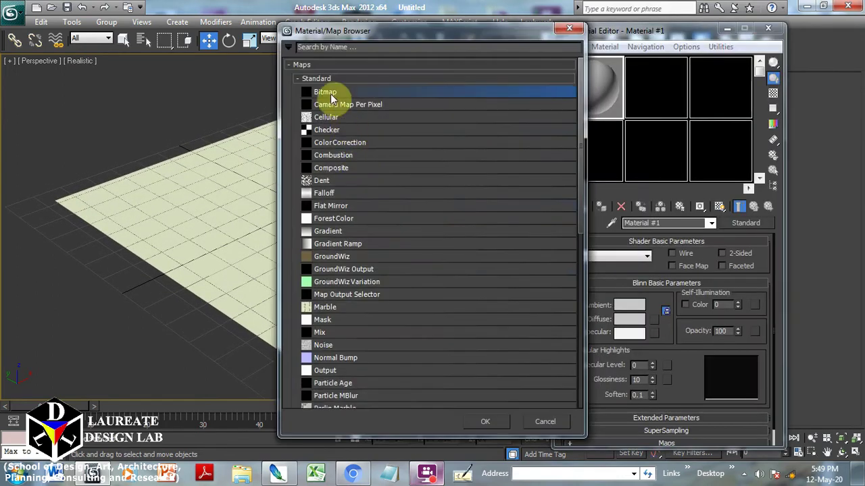
{"action": "double_click", "coordinate": [331, 99]}
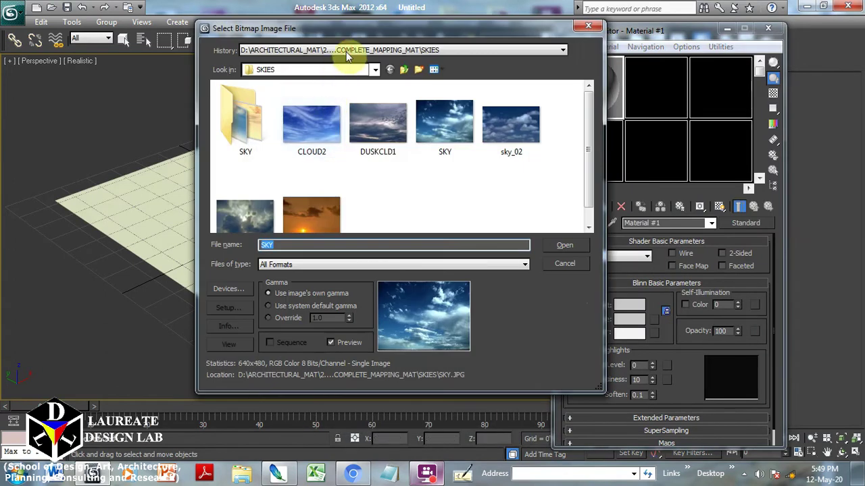
{"action": "left_click", "coordinate": [347, 50]}
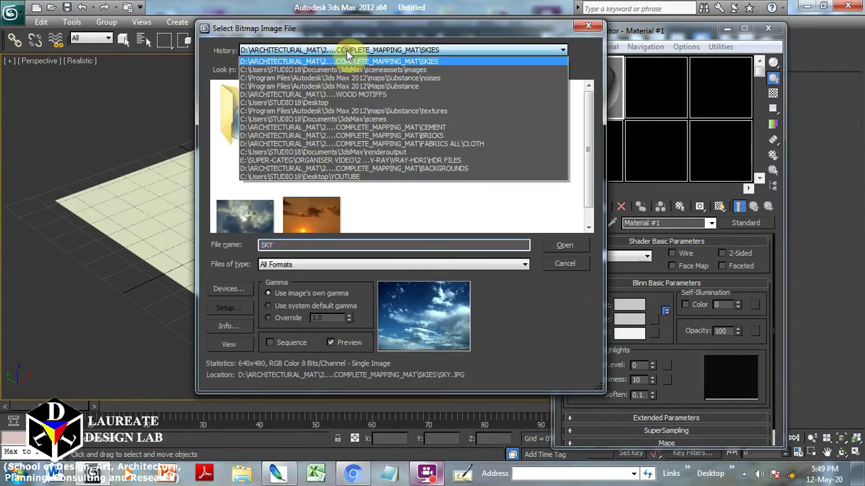
{"action": "left_click", "coordinate": [335, 102]}
{"action": "double_click", "coordinate": [298, 114]}
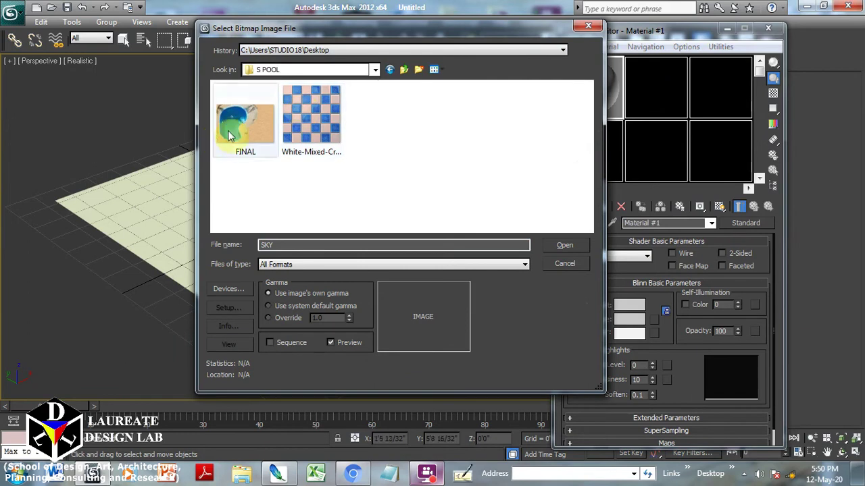
{"action": "left_click", "coordinate": [258, 128]}
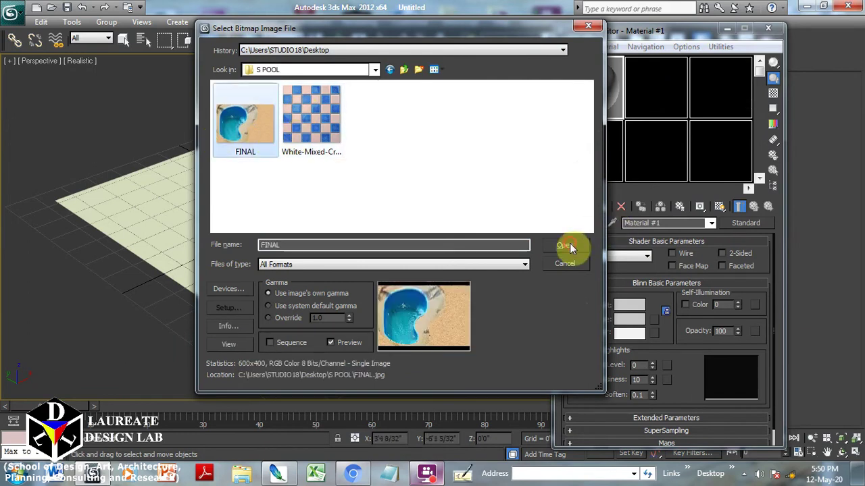
{"action": "left_click", "coordinate": [572, 245]}
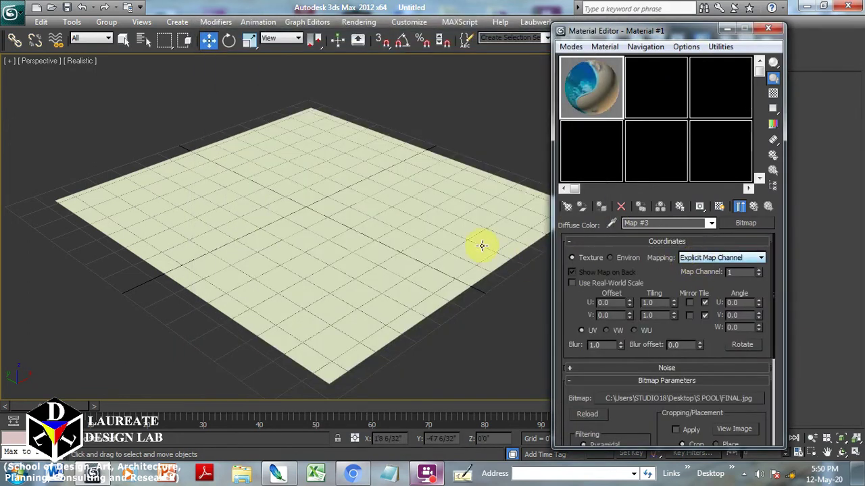
Assign the pool material to the plane, show it shaded, and frame it in Top view
{"action": "left_click", "coordinate": [525, 218]}
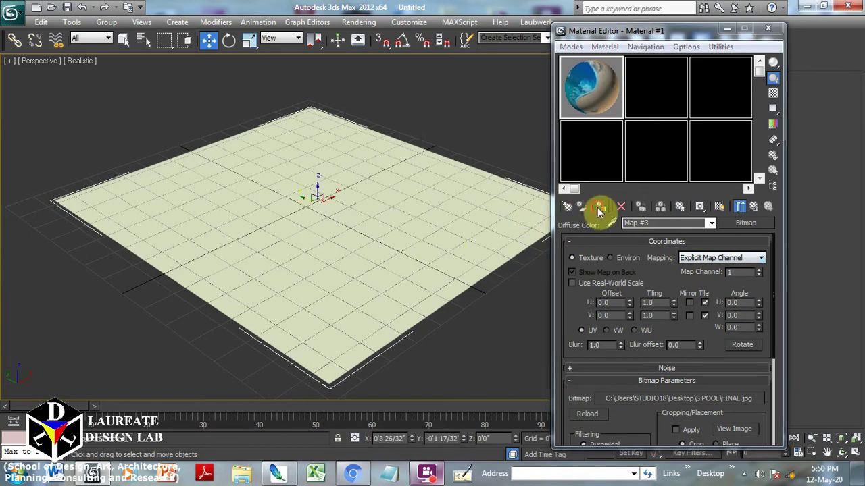
{"action": "left_click", "coordinate": [598, 210]}
{"action": "left_click", "coordinate": [718, 207]}
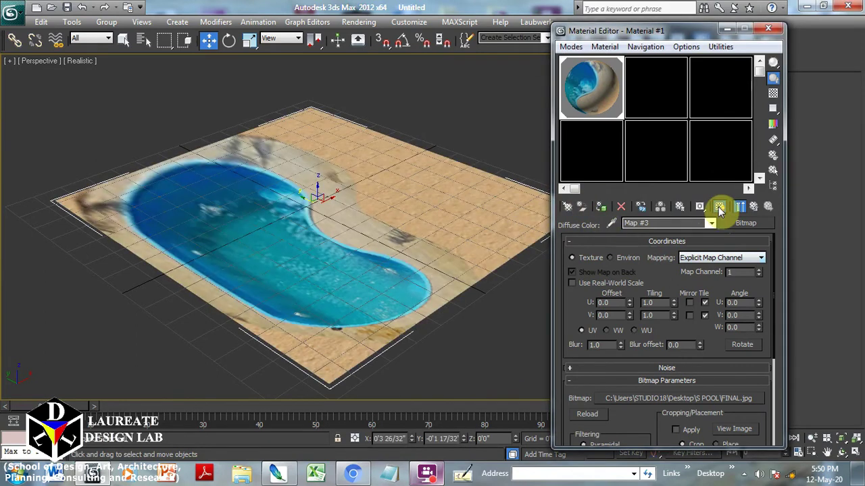
{"action": "key", "text": "t"}
{"action": "key", "text": "z"}
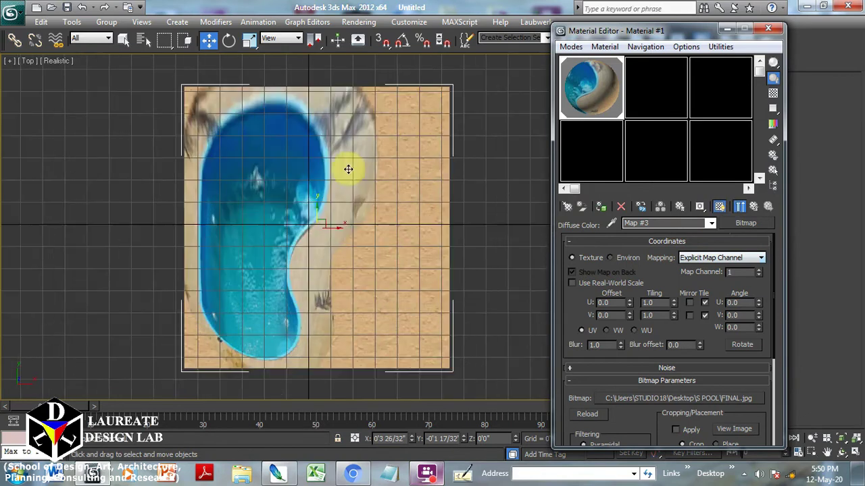
{"action": "left_click", "coordinate": [481, 181]}
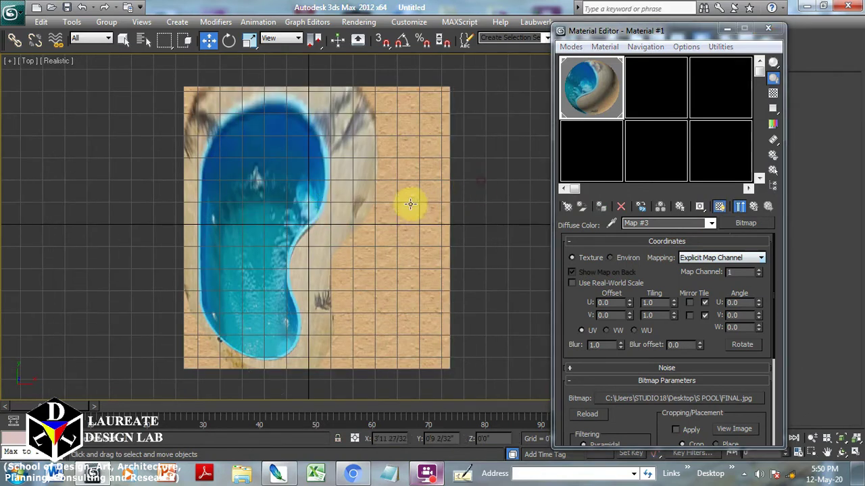
{"action": "middle_click_drag", "start_coordinate": [407, 202], "coordinate": [451, 178]}
{"action": "left_click", "coordinate": [767, 28]}
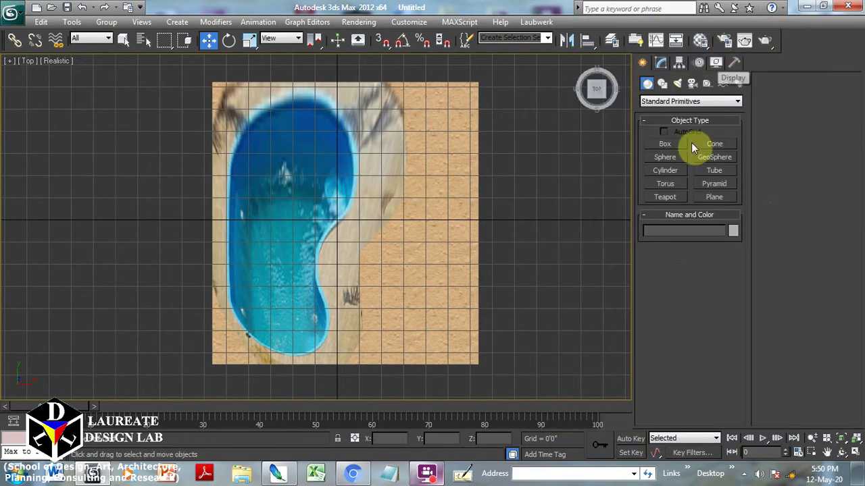
Activate the Line spline tool with Smooth drag type and frame the pool image
{"action": "left_click", "coordinate": [664, 82]}
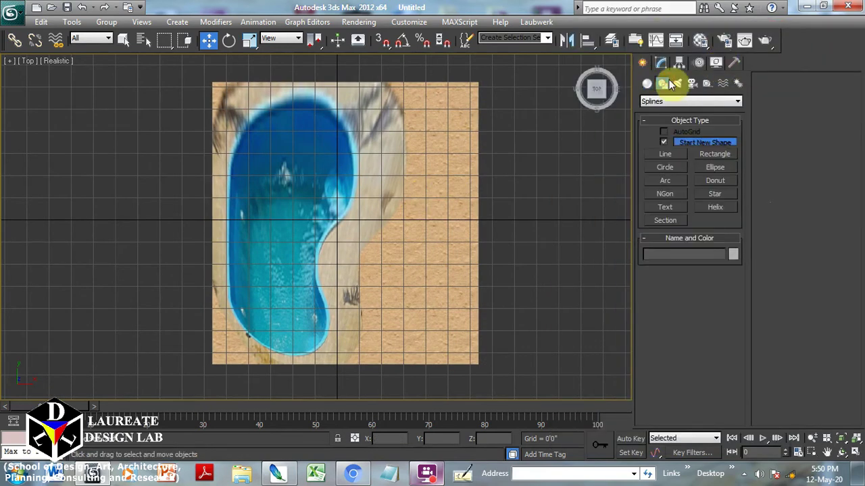
{"action": "left_click", "coordinate": [665, 154]}
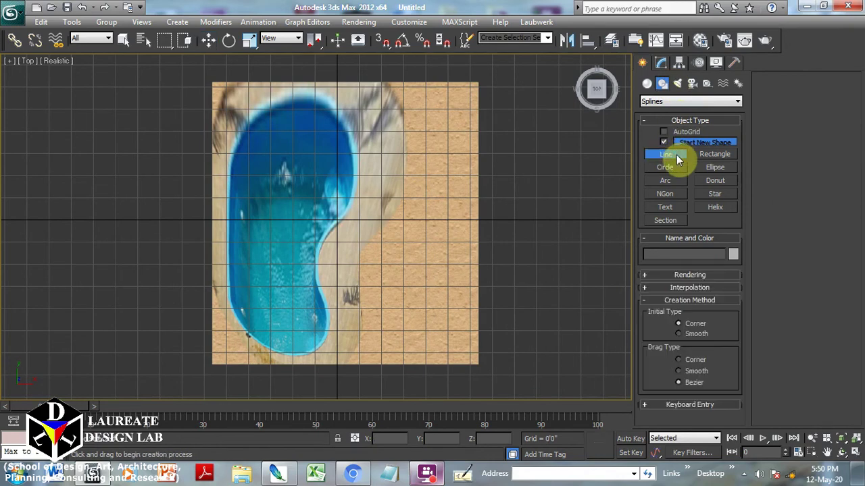
{"action": "left_click", "coordinate": [693, 376]}
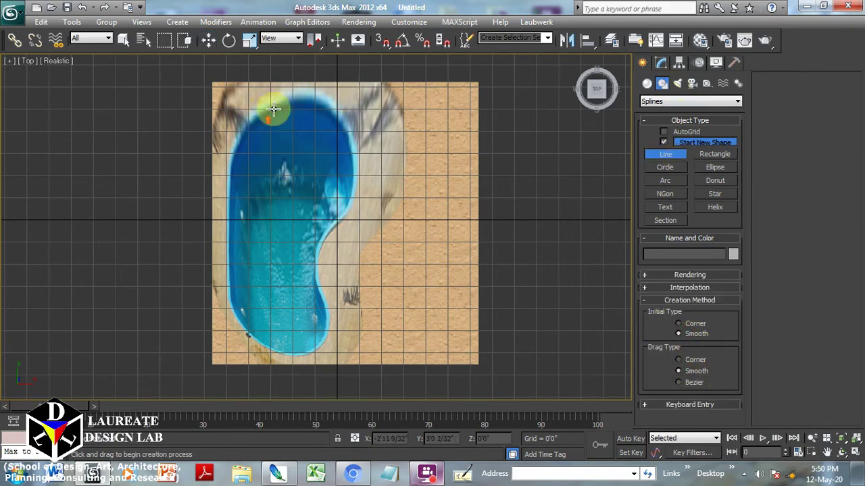
{"action": "scroll", "coordinate": [273, 118], "scroll_direction": "up", "scroll_amount": 2}
{"action": "scroll", "coordinate": [282, 116], "scroll_direction": "down", "scroll_amount": 1}
{"action": "scroll", "coordinate": [295, 168], "scroll_direction": "down", "scroll_amount": 1}
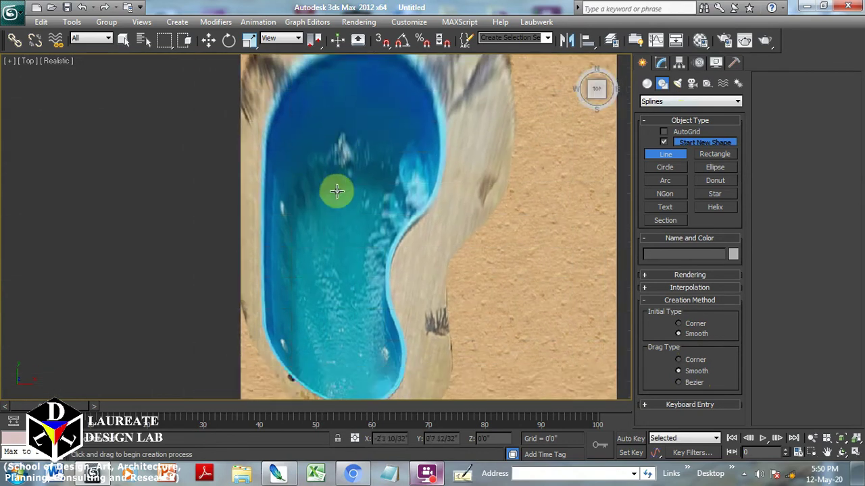
{"action": "scroll", "coordinate": [336, 191], "scroll_direction": "down", "scroll_amount": 2}
{"action": "middle_click_drag", "start_coordinate": [264, 284], "coordinate": [287, 302]}
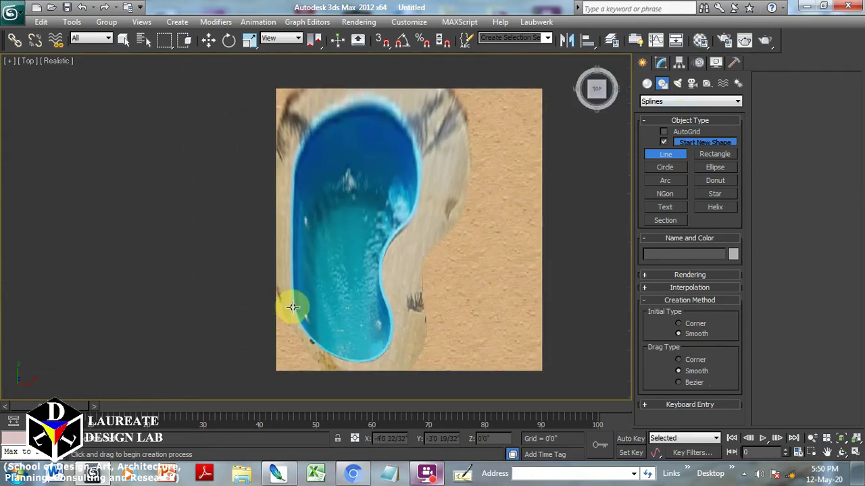
Trace line points up the pool's left edge, across the rounded top and down the right
{"action": "left_click", "coordinate": [293, 308]}
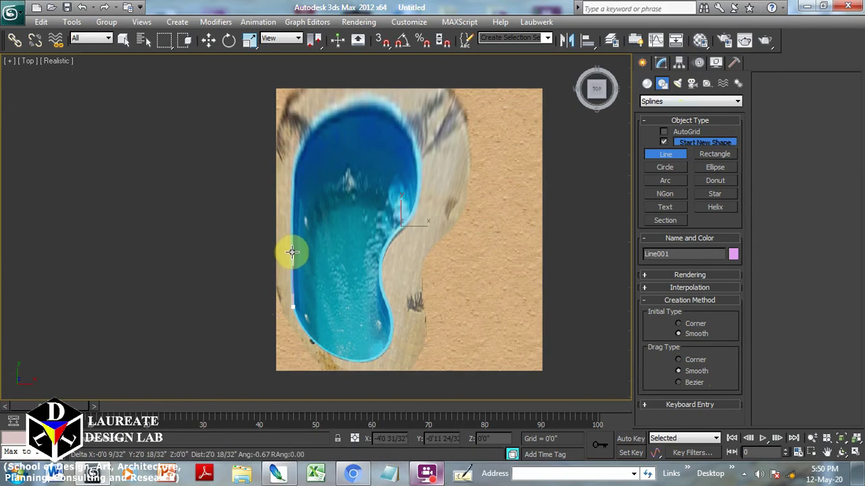
{"action": "left_click", "coordinate": [292, 252]}
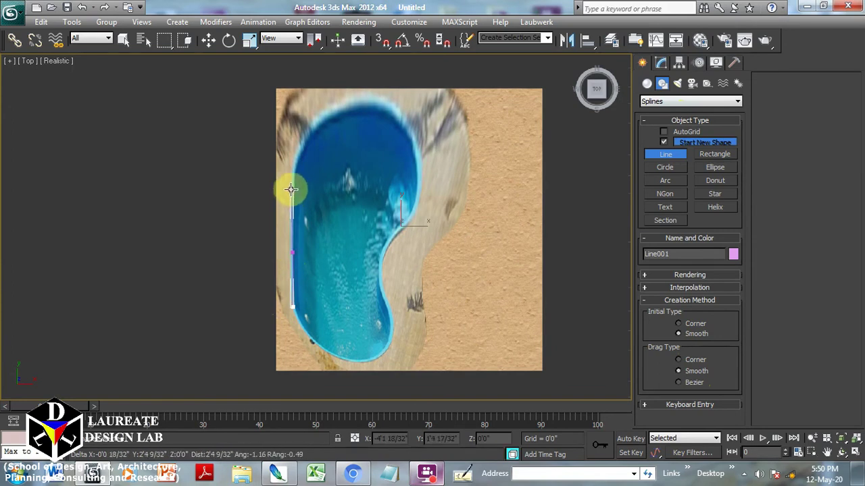
{"action": "left_click", "coordinate": [291, 190]}
{"action": "left_click", "coordinate": [293, 162]}
{"action": "left_click", "coordinate": [302, 139]}
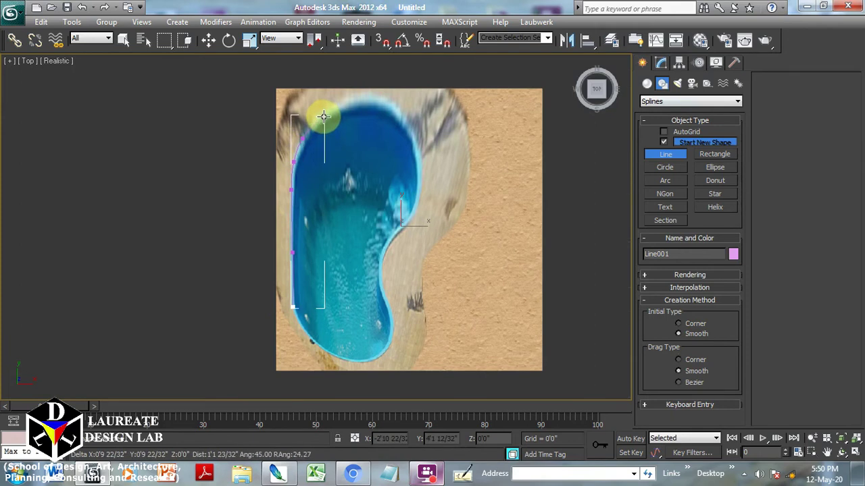
{"action": "left_click", "coordinate": [324, 117]}
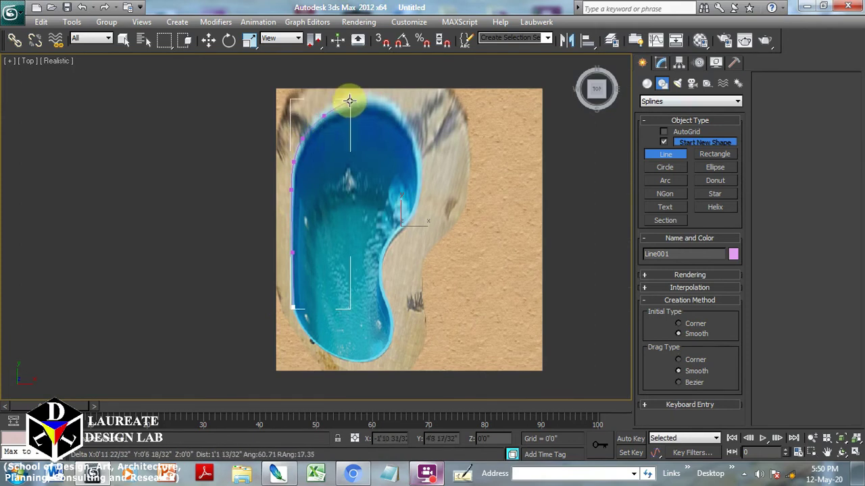
{"action": "left_click", "coordinate": [350, 100]}
{"action": "left_click", "coordinate": [381, 101]}
{"action": "left_click", "coordinate": [402, 117]}
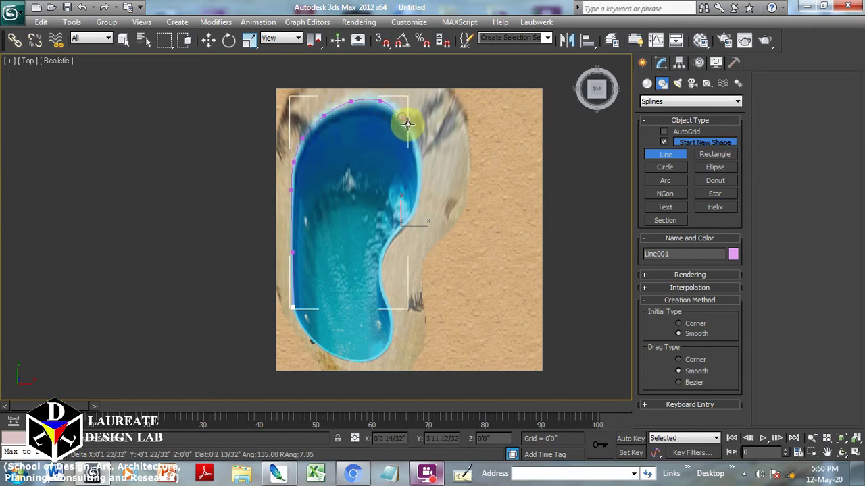
{"action": "left_click", "coordinate": [416, 149]}
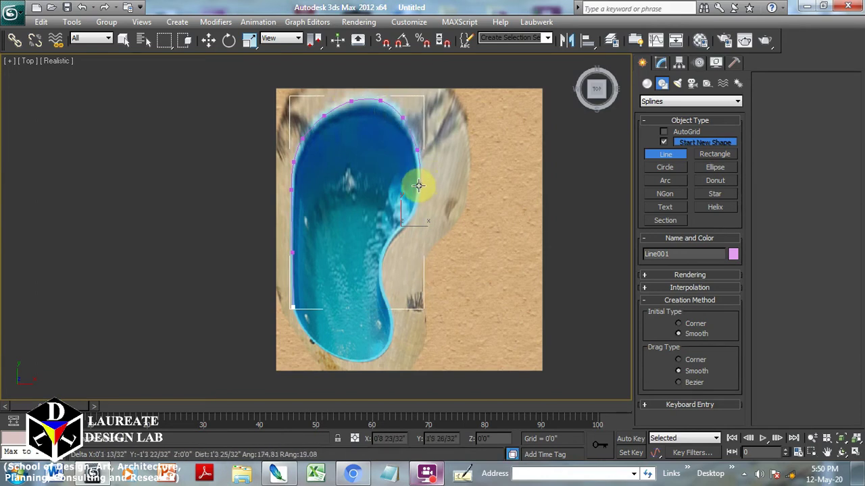
{"action": "left_click", "coordinate": [418, 194]}
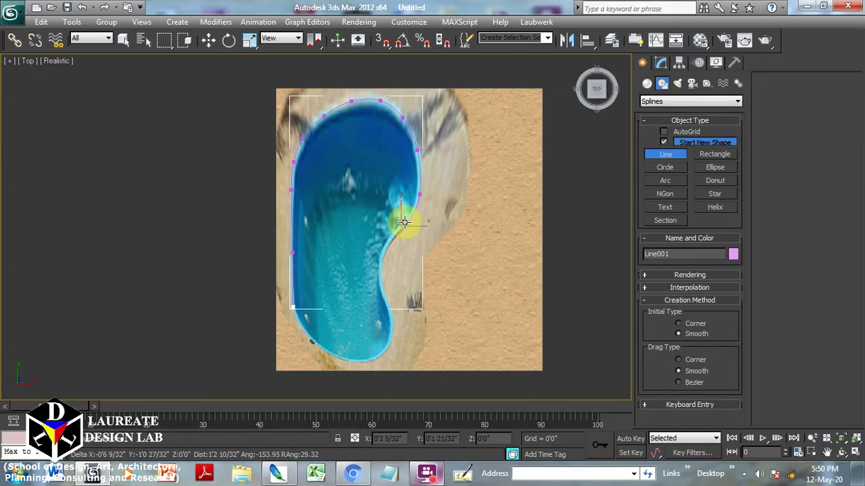
Continue around the inward curve and bottom, then close the spline at the first vertex
{"action": "left_click", "coordinate": [404, 224]}
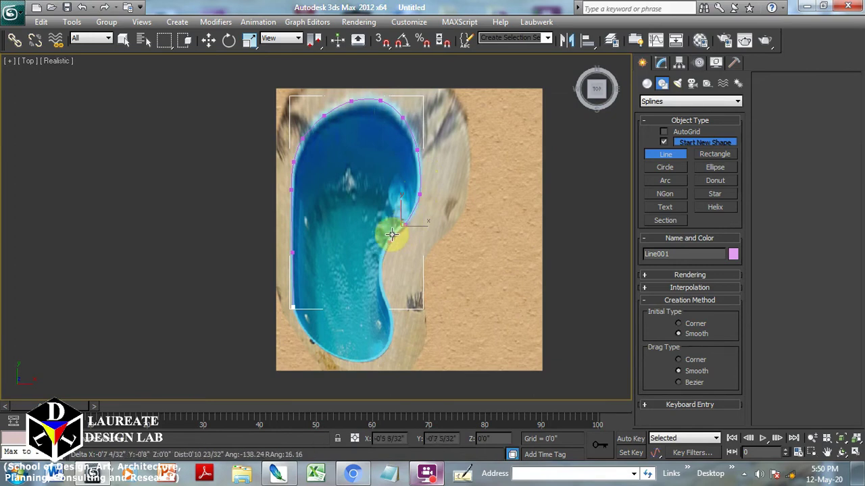
{"action": "left_click", "coordinate": [391, 239]}
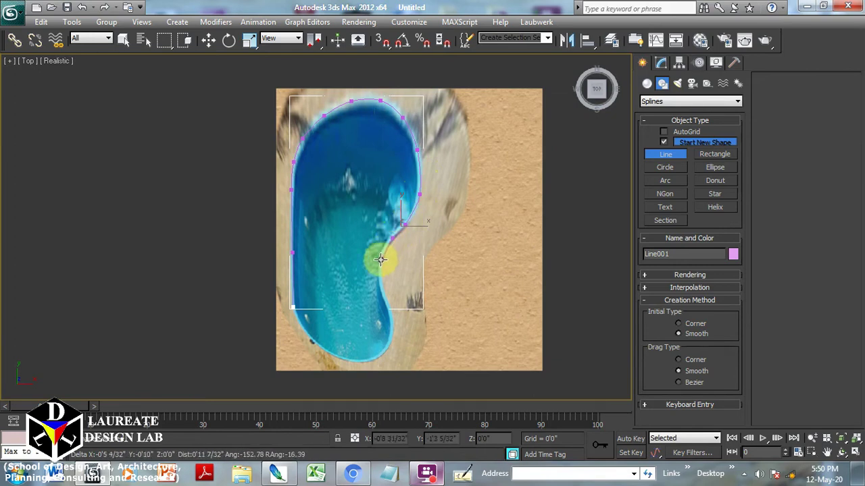
{"action": "left_click", "coordinate": [380, 262]}
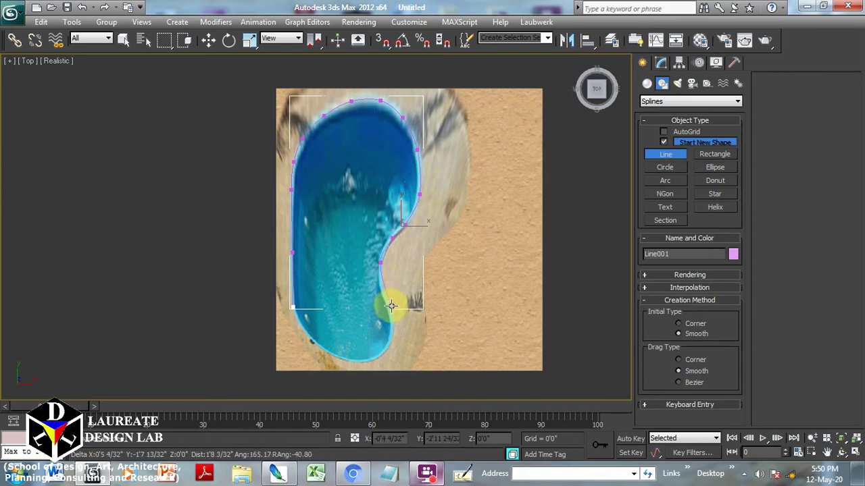
{"action": "left_click", "coordinate": [386, 304]}
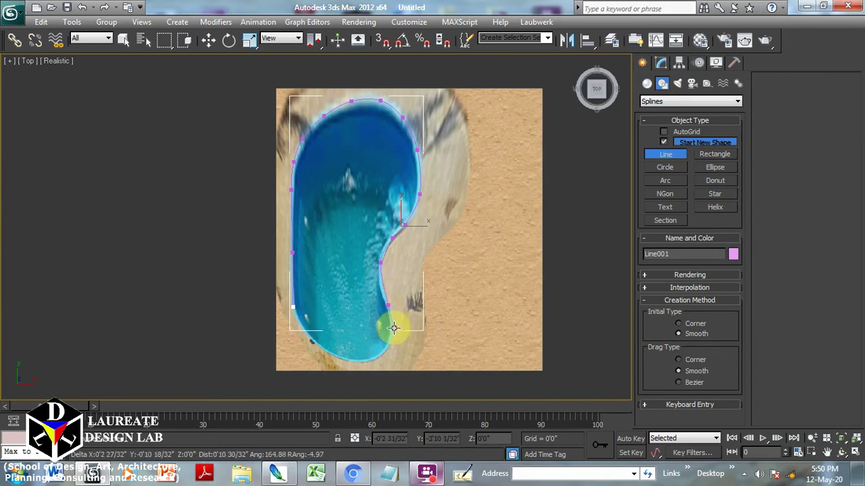
{"action": "left_click", "coordinate": [394, 328]}
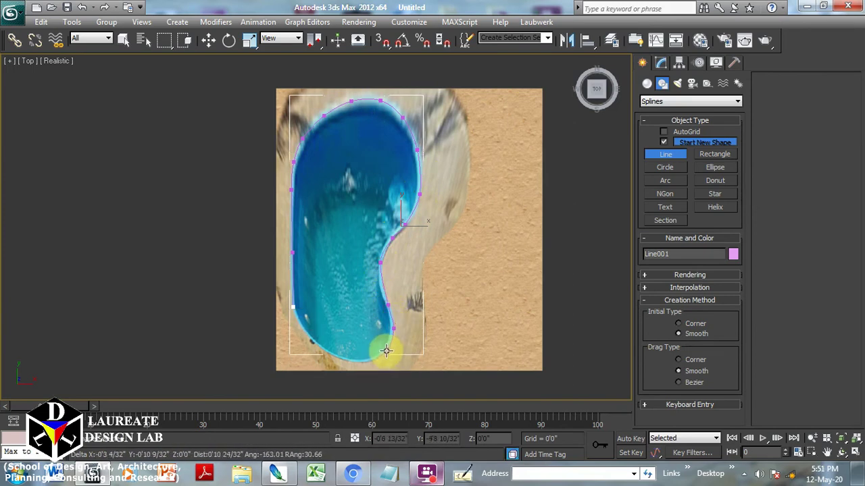
{"action": "left_click", "coordinate": [386, 349]}
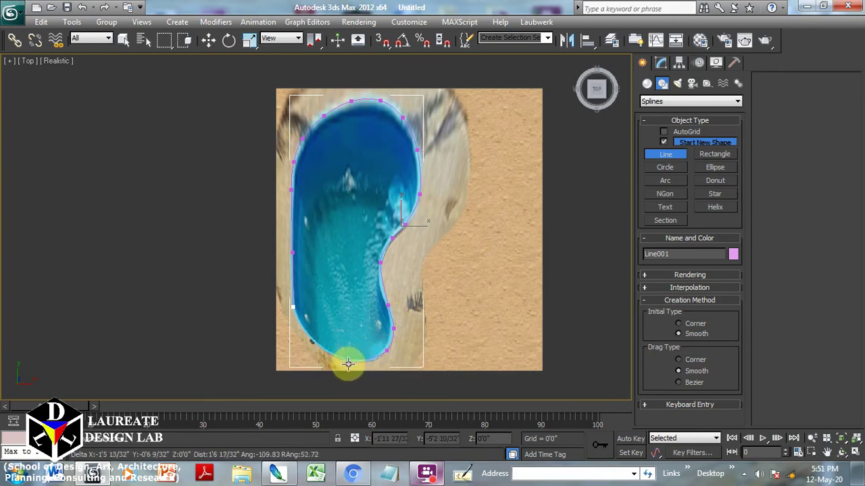
{"action": "left_click", "coordinate": [364, 363]}
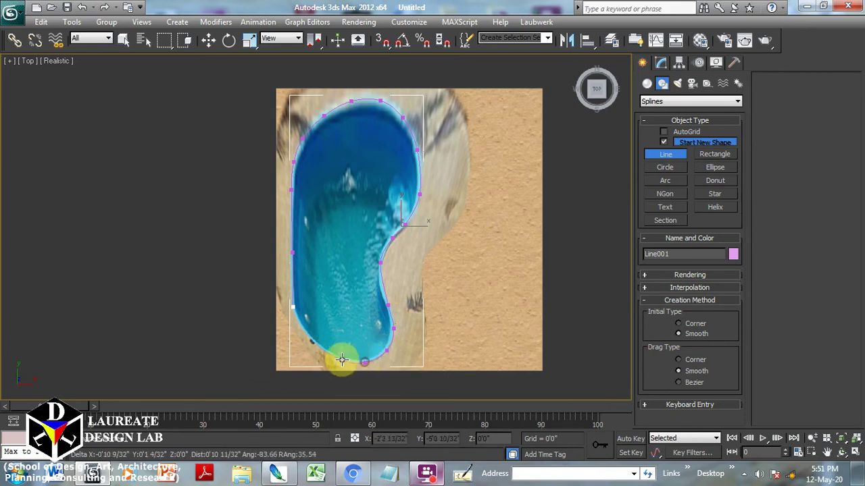
{"action": "left_click", "coordinate": [333, 356]}
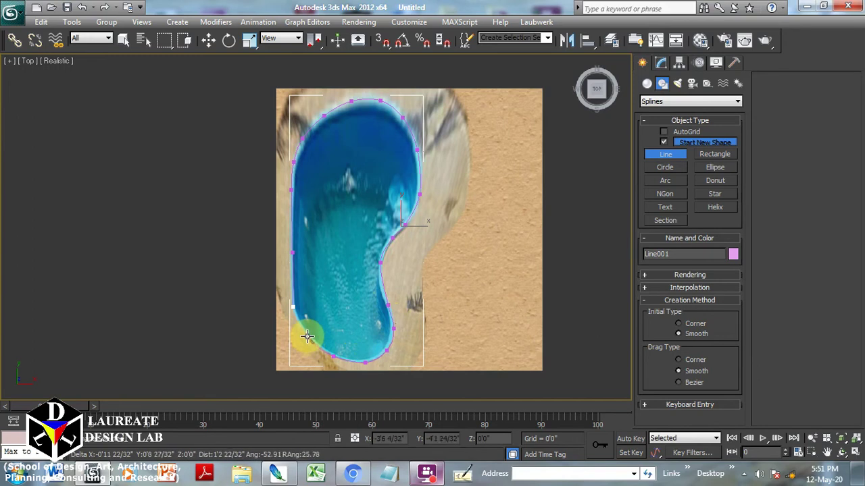
{"action": "left_click", "coordinate": [297, 318]}
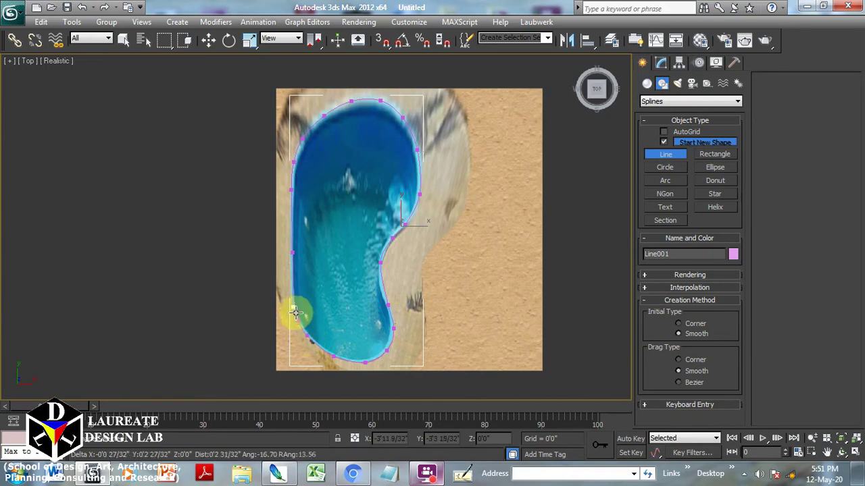
{"action": "left_click", "coordinate": [292, 305]}
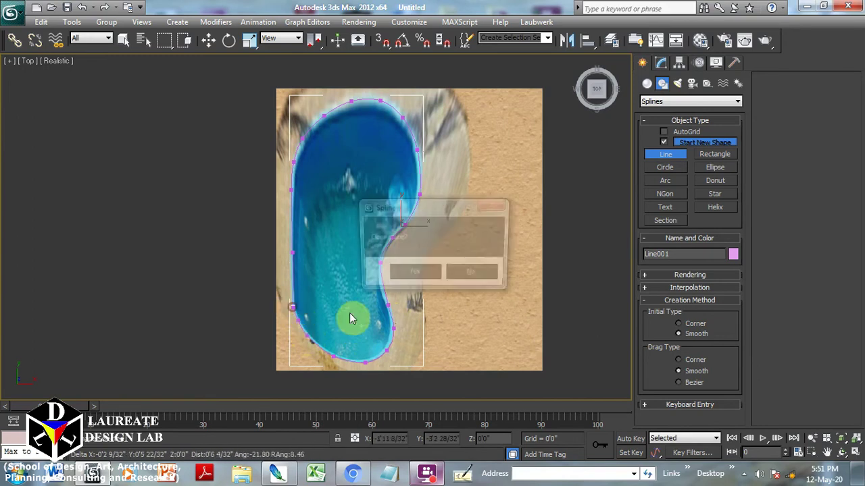
{"action": "left_click", "coordinate": [411, 274]}
{"action": "mouse_move", "coordinate": [372, 286]}
{"action": "middle_mouse_down", "text": "alt"}
{"action": "mouse_move", "coordinate": [405, 263]}
{"action": "mouse_move", "coordinate": [428, 215]}
{"action": "middle_mouse_up", "text": "alt"}
Move the pool outline off the reference image toward the lower left
{"action": "right_click", "coordinate": [433, 249]}
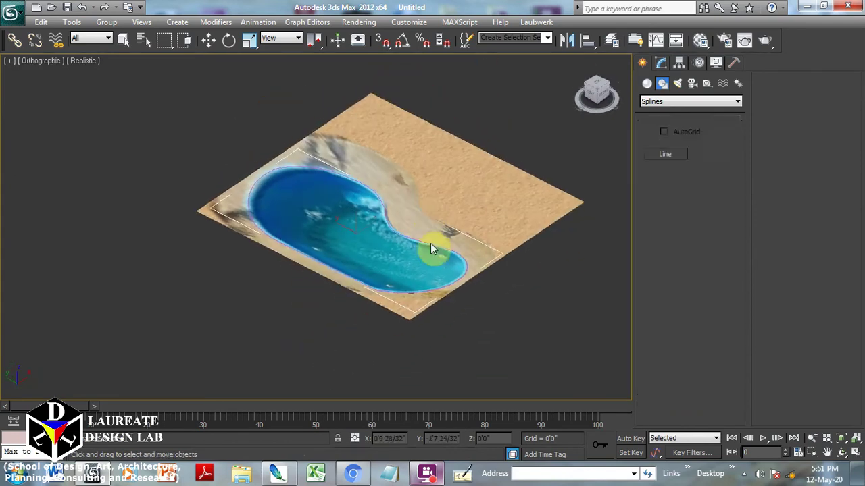
{"action": "key", "text": "w"}
{"action": "left_click_drag", "start_coordinate": [347, 239], "coordinate": [216, 299]}
{"action": "middle_click_drag", "start_coordinate": [311, 249], "coordinate": [402, 164]}
{"action": "left_click_drag", "start_coordinate": [338, 209], "coordinate": [308, 230]}
Enter Line001's Vertex sub-object mode and frame the outline in the Top view
{"action": "left_click", "coordinate": [661, 62]}
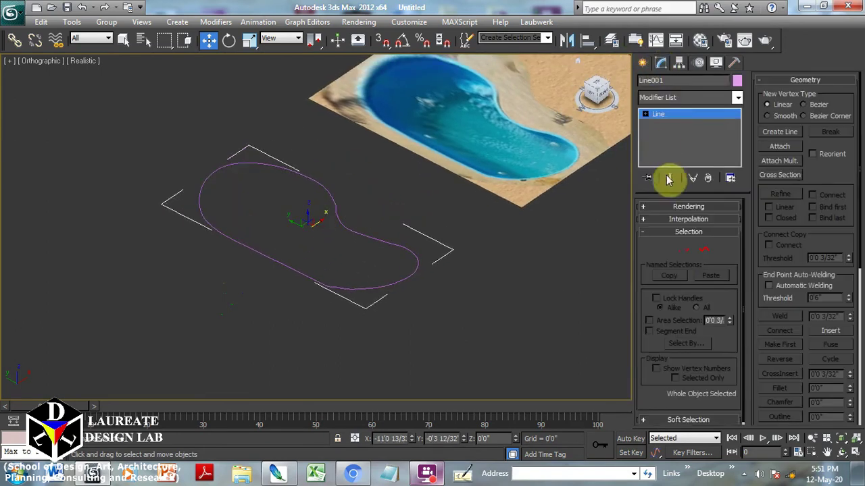
{"action": "left_click", "coordinate": [673, 250]}
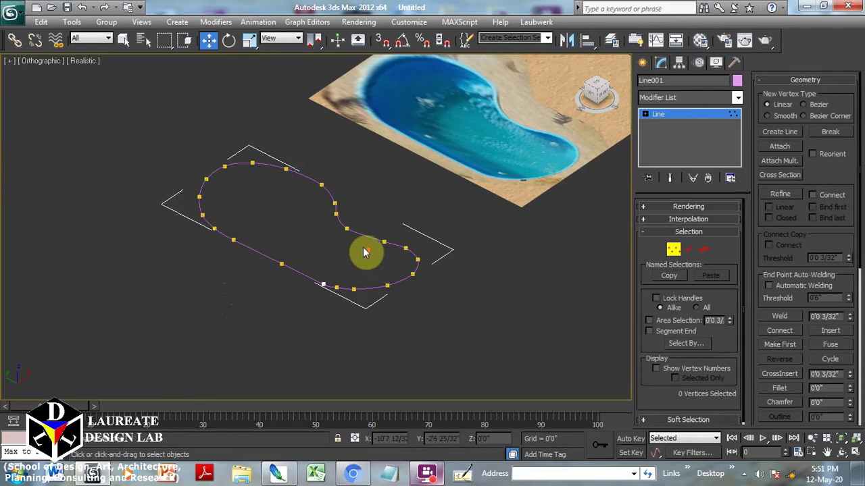
{"action": "scroll", "coordinate": [365, 252], "scroll_direction": "up", "scroll_amount": 4}
{"action": "scroll", "coordinate": [366, 227], "scroll_direction": "up", "scroll_amount": 1}
{"action": "left_click", "coordinate": [316, 301]}
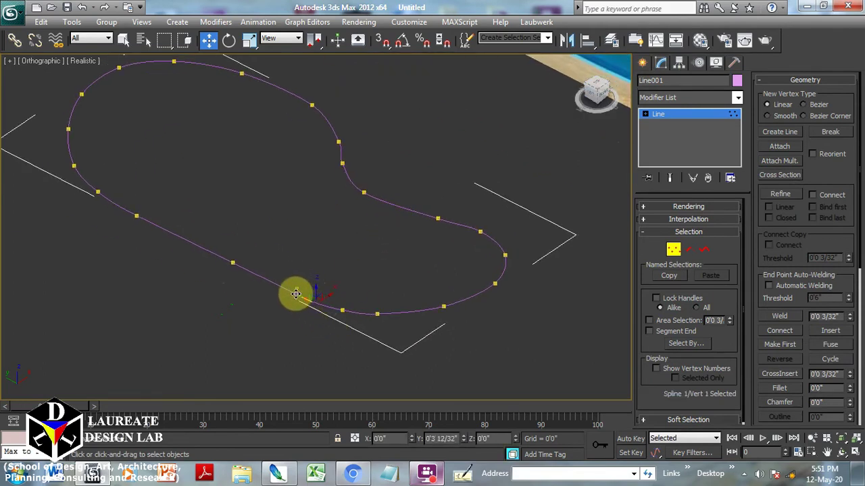
{"action": "left_click", "coordinate": [386, 251]}
{"action": "mouse_move", "coordinate": [385, 251]}
{"action": "middle_mouse_down"}
{"action": "mouse_move", "coordinate": [396, 303]}
{"action": "mouse_move", "coordinate": [386, 288]}
{"action": "middle_mouse_up"}
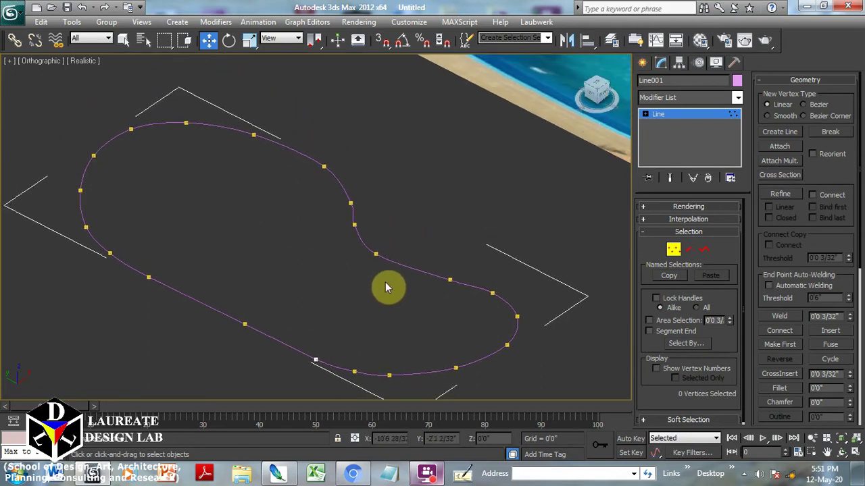
{"action": "key", "text": "t"}
{"action": "scroll", "coordinate": [235, 229], "scroll_direction": "up", "scroll_amount": 3}
{"action": "middle_click_drag", "start_coordinate": [235, 228], "coordinate": [378, 255]}
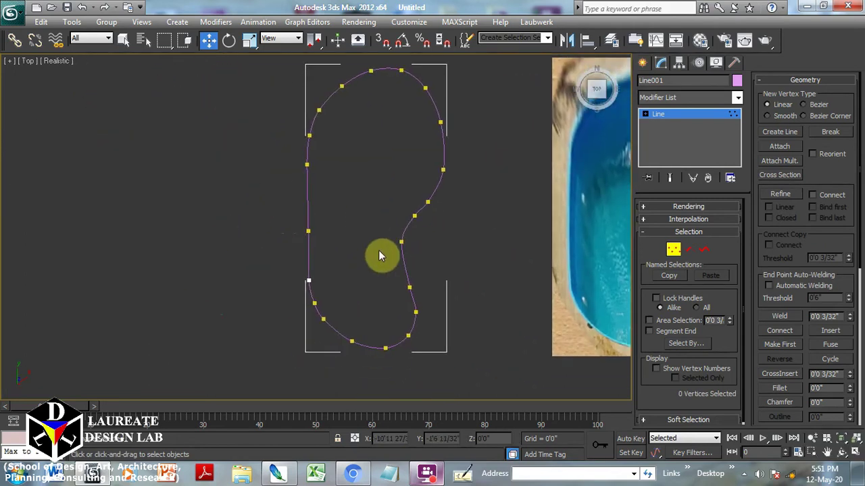
{"action": "scroll", "coordinate": [378, 255], "scroll_direction": "up", "scroll_amount": 2}
Reshape the outline's inner curve by moving vertices and deleting one
{"action": "left_click", "coordinate": [385, 189]}
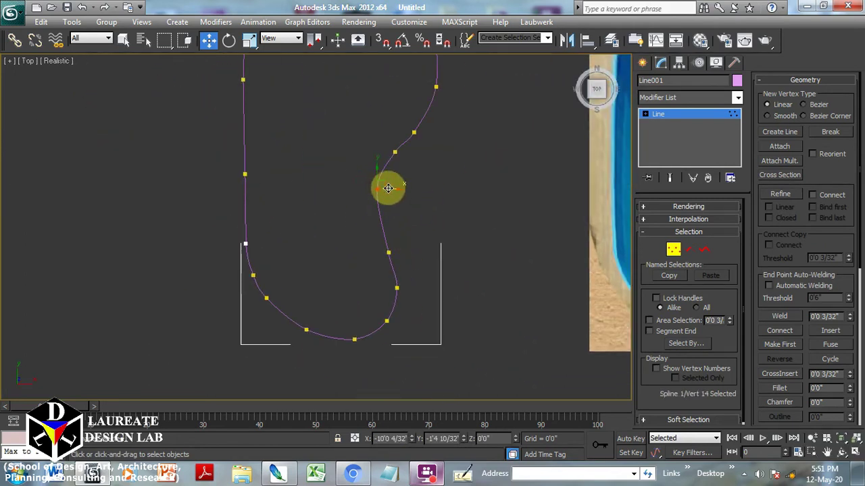
{"action": "left_click_drag", "start_coordinate": [388, 188], "coordinate": [395, 190]}
{"action": "left_click", "coordinate": [393, 151]}
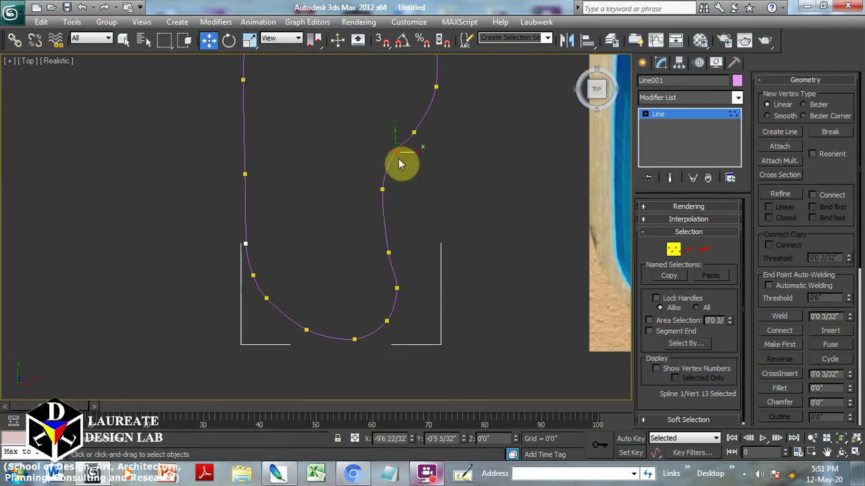
{"action": "key", "text": "Delete"}
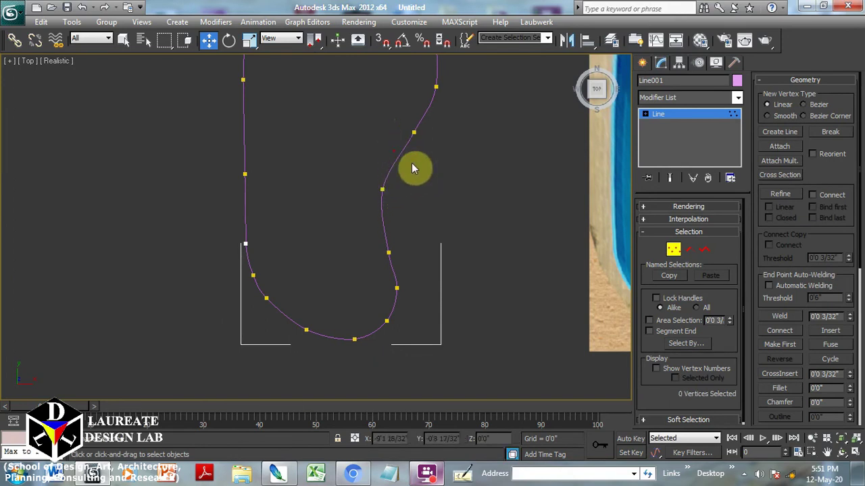
{"action": "left_click", "coordinate": [415, 132]}
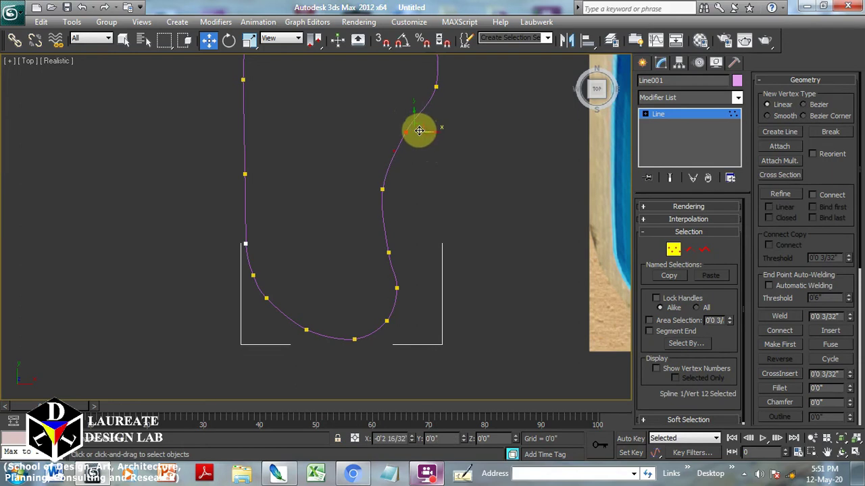
{"action": "left_click_drag", "start_coordinate": [419, 134], "coordinate": [412, 139]}
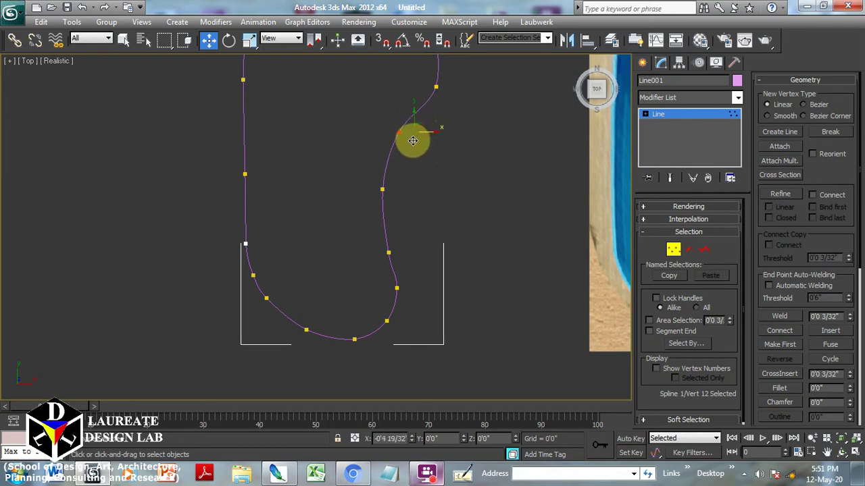
{"action": "left_click", "coordinate": [394, 254]}
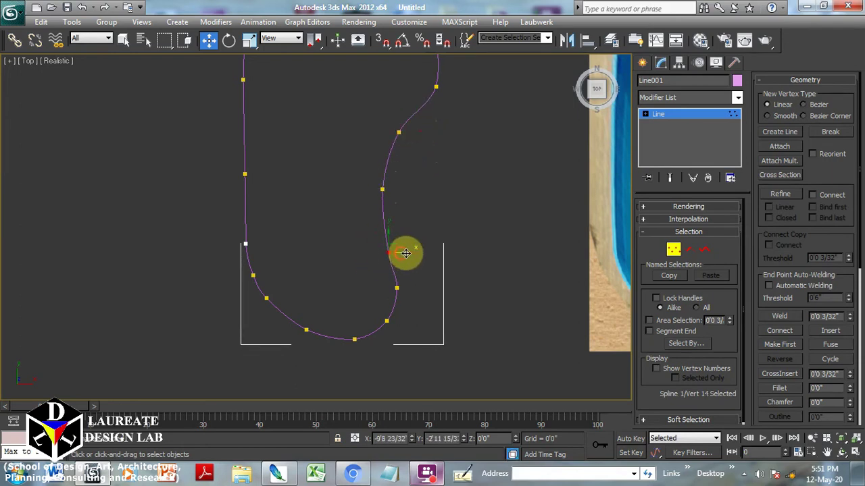
{"action": "middle_click_drag", "start_coordinate": [401, 173], "coordinate": [399, 231]}
{"action": "left_click", "coordinate": [398, 192]}
{"action": "left_click_drag", "start_coordinate": [399, 176], "coordinate": [400, 191]}
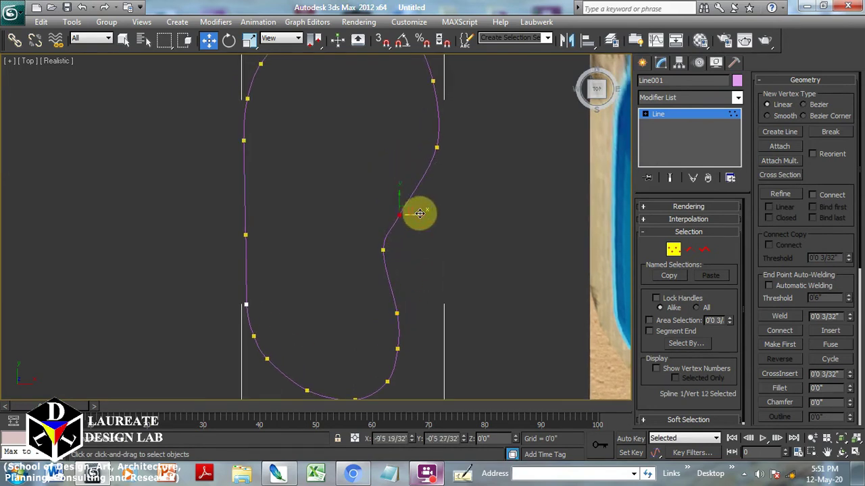
{"action": "left_click", "coordinate": [383, 250]}
{"action": "left_click_drag", "start_coordinate": [401, 251], "coordinate": [414, 251]}
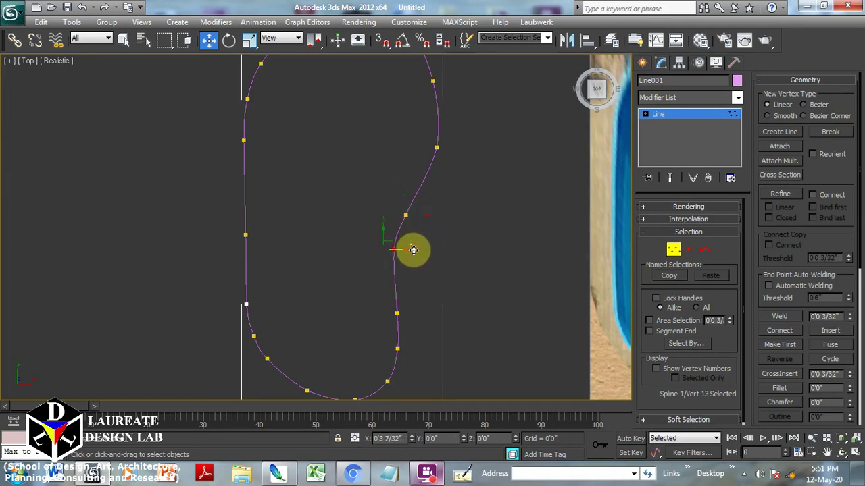
{"action": "left_click", "coordinate": [446, 220]}
Nudge the left and upper-left vertices leftward to smooth that side of the outline
{"action": "scroll", "coordinate": [439, 202], "scroll_direction": "down", "scroll_amount": 3}
{"action": "scroll", "coordinate": [365, 223], "scroll_direction": "up", "scroll_amount": 3}
{"action": "mouse_move", "coordinate": [307, 213]}
{"action": "left_mouse_down"}
{"action": "mouse_move", "coordinate": [345, 247]}
{"action": "mouse_move", "coordinate": [342, 225]}
{"action": "left_mouse_up"}
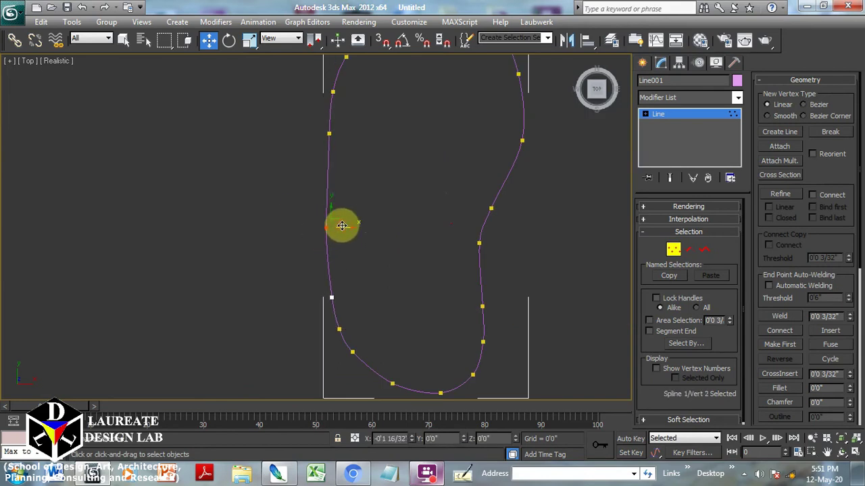
{"action": "middle_click_drag", "start_coordinate": [308, 125], "coordinate": [318, 169]}
{"action": "left_click", "coordinate": [340, 179]}
{"action": "left_click_drag", "start_coordinate": [360, 176], "coordinate": [356, 177]}
{"action": "scroll", "coordinate": [367, 158], "scroll_direction": "up", "scroll_amount": 3}
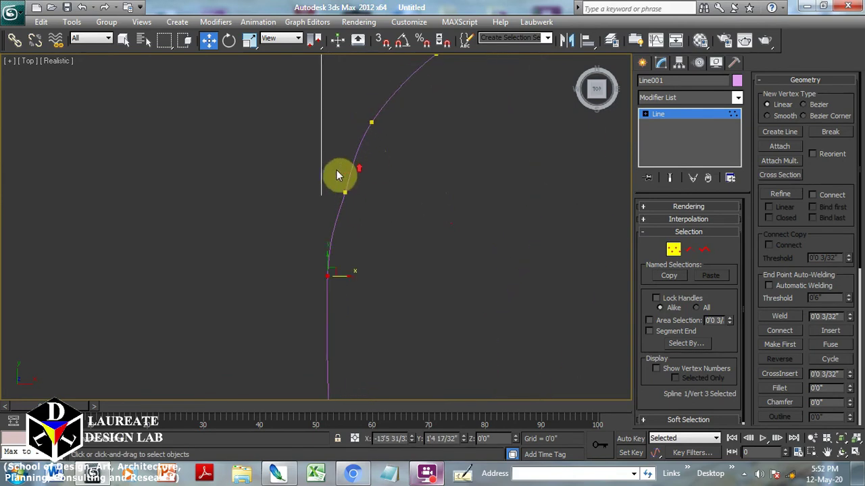
{"action": "left_click_drag", "start_coordinate": [347, 185], "coordinate": [344, 183]}
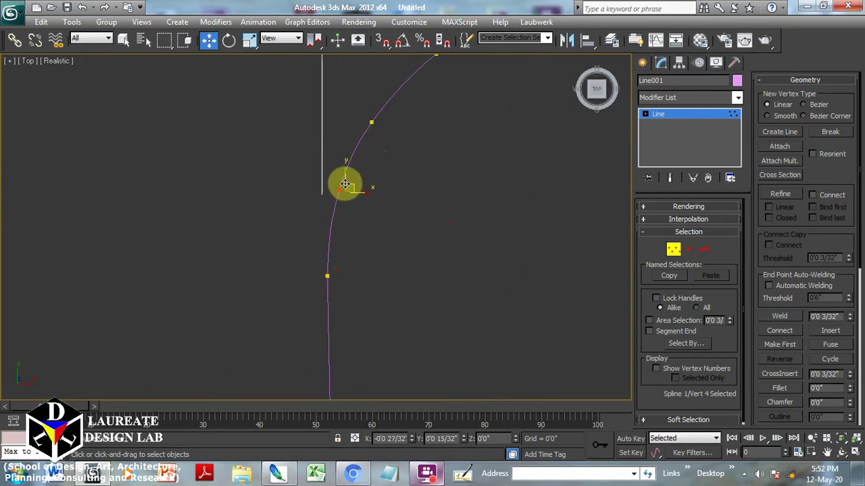
{"action": "scroll", "coordinate": [473, 158], "scroll_direction": "down", "scroll_amount": 5}
{"action": "middle_click_drag", "start_coordinate": [473, 158], "coordinate": [440, 145]}
{"action": "scroll", "coordinate": [451, 120], "scroll_direction": "up", "scroll_amount": 3}
{"action": "scroll", "coordinate": [371, 125], "scroll_direction": "up", "scroll_amount": 2}
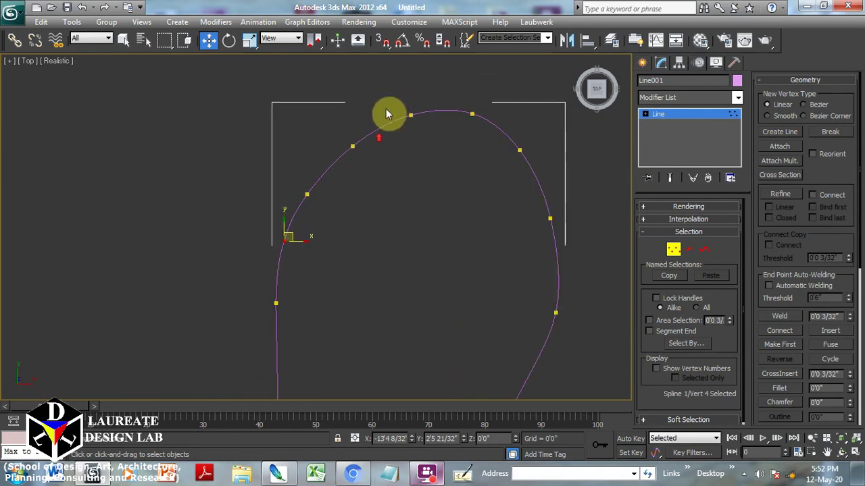
{"action": "left_click", "coordinate": [472, 113]}
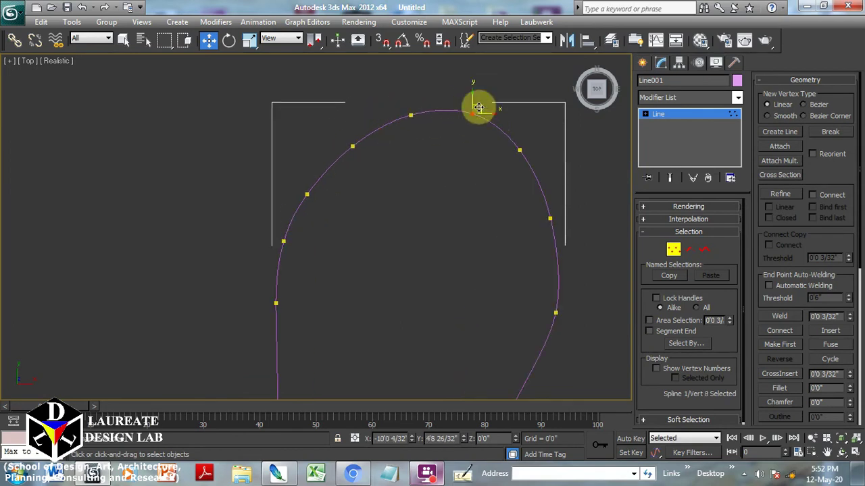
Shift the inner right-side vertices of the lower U-shaped curve to the right
{"action": "scroll", "coordinate": [560, 270], "scroll_direction": "down", "scroll_amount": 2}
{"action": "middle_click_drag", "start_coordinate": [560, 271], "coordinate": [498, 266]}
{"action": "scroll", "coordinate": [497, 228], "scroll_direction": "up", "scroll_amount": 2}
{"action": "left_click", "coordinate": [447, 180]}
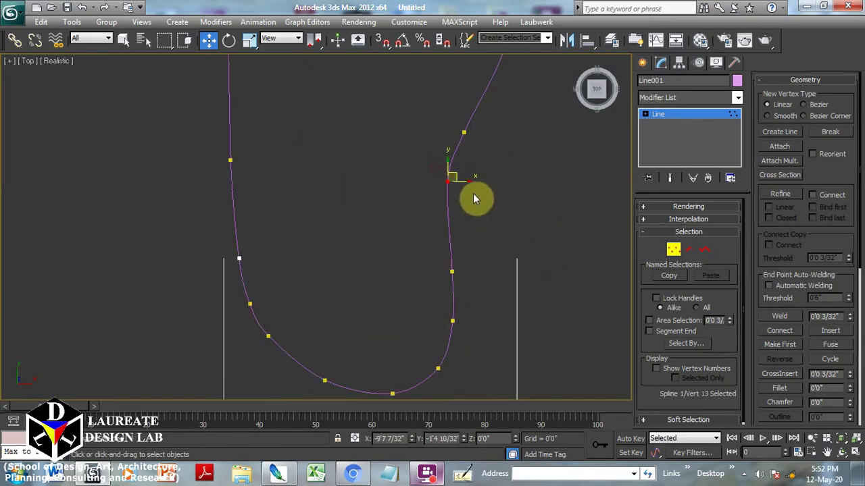
{"action": "scroll", "coordinate": [498, 169], "scroll_direction": "down", "scroll_amount": 2}
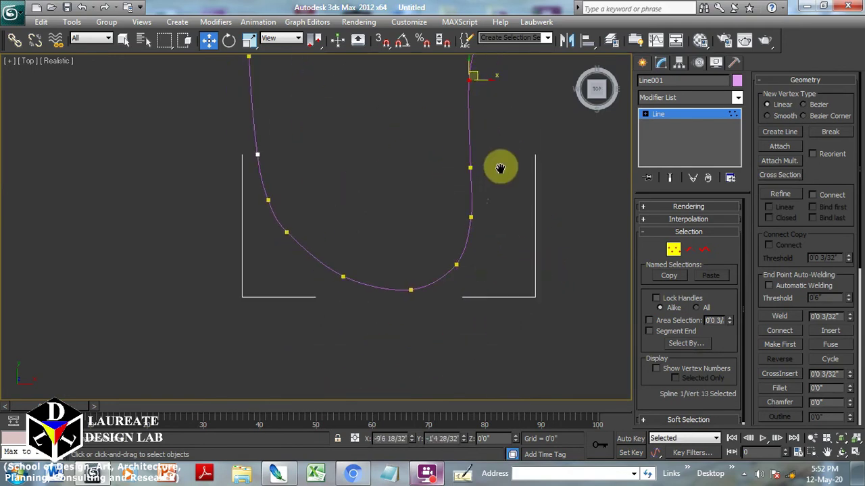
{"action": "scroll", "coordinate": [471, 270], "scroll_direction": "up", "scroll_amount": 2}
{"action": "left_click", "coordinate": [472, 212]}
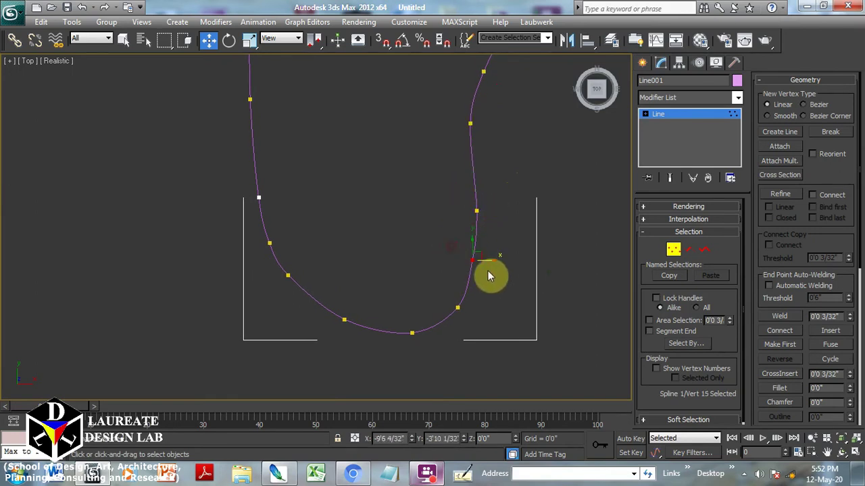
{"action": "left_click_drag", "start_coordinate": [489, 260], "coordinate": [493, 262]}
Delete a vertex on the lower-left curve, then deselect and leave Vertex mode
{"action": "middle_click_drag", "start_coordinate": [396, 315], "coordinate": [437, 309]}
{"action": "scroll", "coordinate": [349, 301], "scroll_direction": "up", "scroll_amount": 2}
{"action": "scroll", "coordinate": [324, 263], "scroll_direction": "up", "scroll_amount": 2}
{"action": "left_click", "coordinate": [333, 267]}
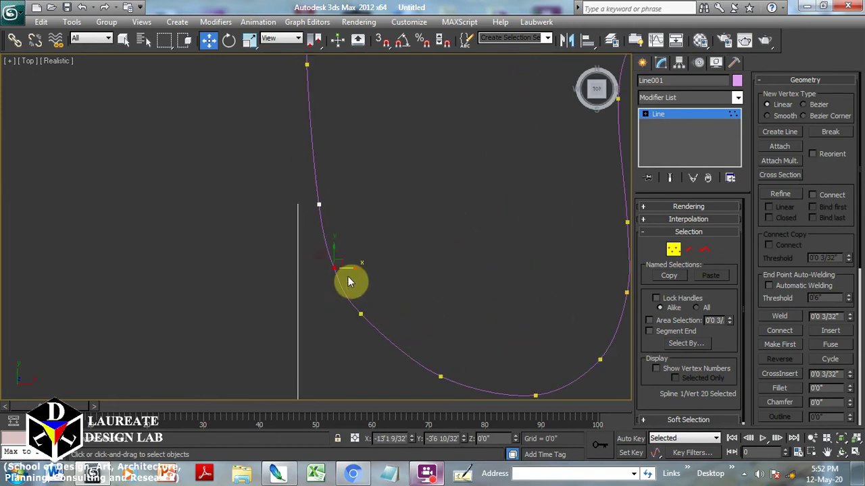
{"action": "key", "text": "Delete"}
{"action": "scroll", "coordinate": [371, 256], "scroll_direction": "down", "scroll_amount": 2}
{"action": "scroll", "coordinate": [385, 277], "scroll_direction": "up", "scroll_amount": 1}
{"action": "left_click_drag", "start_coordinate": [362, 249], "coordinate": [397, 278]}
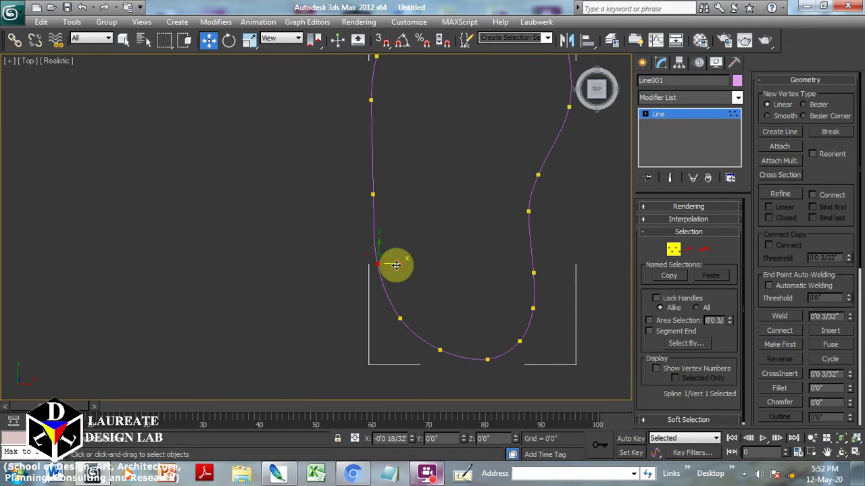
{"action": "left_click", "coordinate": [372, 194]}
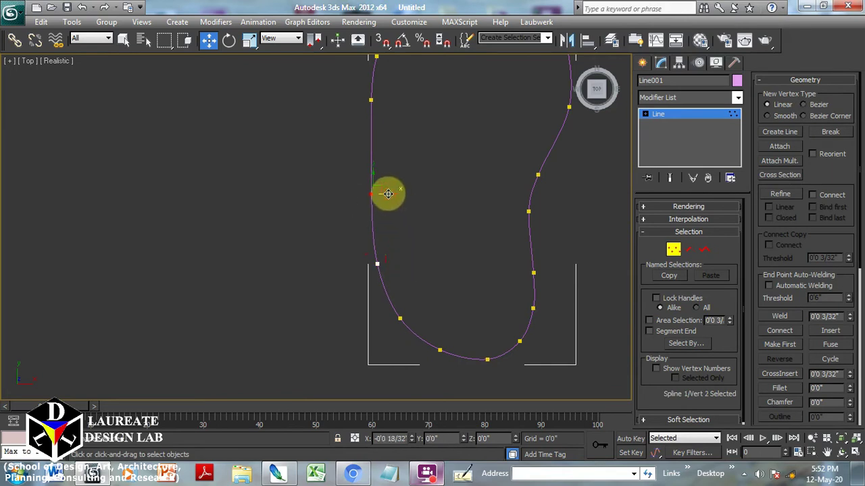
{"action": "left_click", "coordinate": [449, 267]}
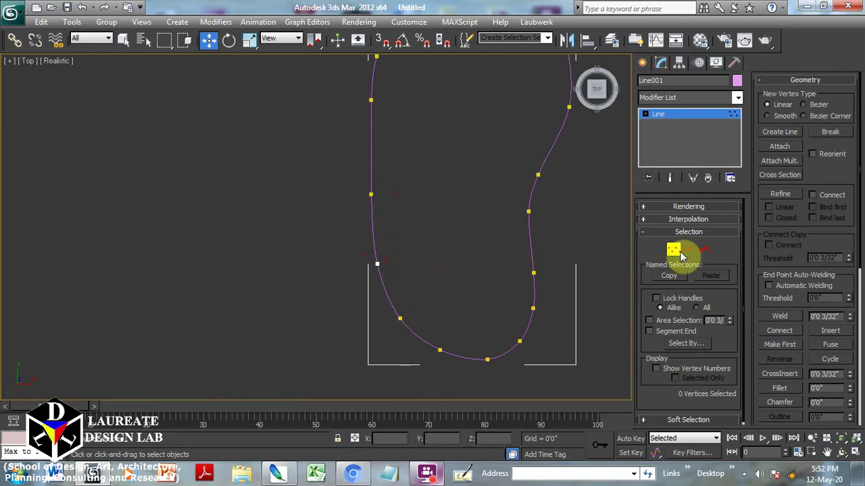
{"action": "left_click", "coordinate": [681, 255]}
Use Outline in Spline sub-object mode to add an inner offset curve to Line001
{"action": "scroll", "coordinate": [398, 292], "scroll_direction": "down", "scroll_amount": 3}
{"action": "mouse_move", "coordinate": [398, 303]}
{"action": "middle_mouse_down", "text": "alt"}
{"action": "mouse_move", "coordinate": [555, 222]}
{"action": "mouse_move", "coordinate": [446, 245]}
{"action": "mouse_move", "coordinate": [494, 255]}
{"action": "mouse_move", "coordinate": [440, 247]}
{"action": "mouse_move", "coordinate": [450, 251]}
{"action": "mouse_move", "coordinate": [446, 228]}
{"action": "mouse_move", "coordinate": [456, 234]}
{"action": "middle_mouse_up", "text": "alt"}
{"action": "scroll", "coordinate": [439, 272], "scroll_direction": "up", "scroll_amount": 3}
{"action": "scroll", "coordinate": [439, 272], "scroll_direction": "up", "scroll_amount": 2}
{"action": "scroll", "coordinate": [450, 250], "scroll_direction": "down", "scroll_amount": 2}
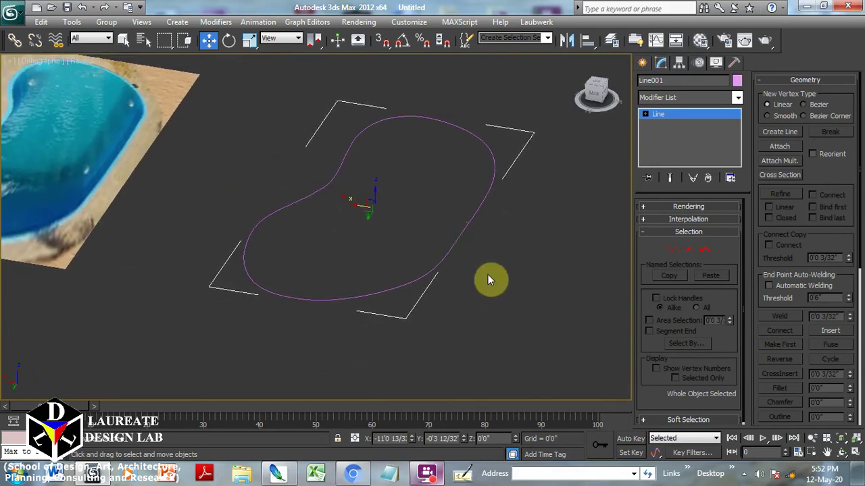
{"action": "left_click", "coordinate": [705, 250]}
{"action": "left_click", "coordinate": [464, 230]}
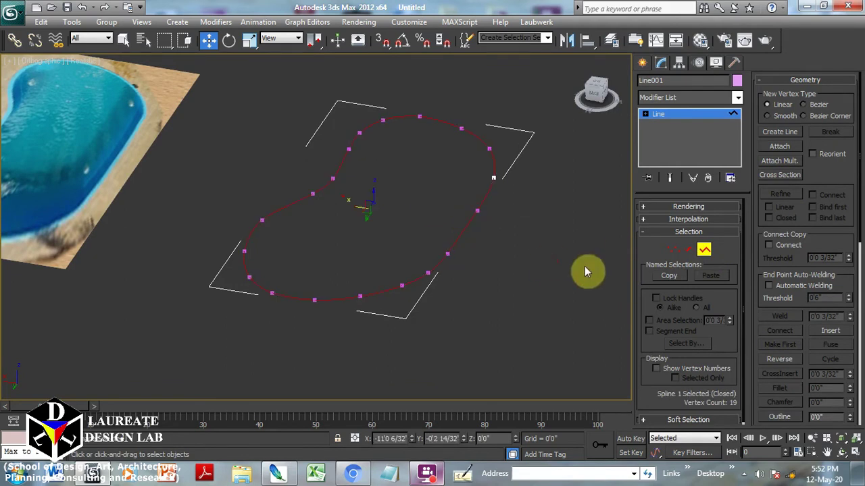
{"action": "left_click", "coordinate": [779, 417]}
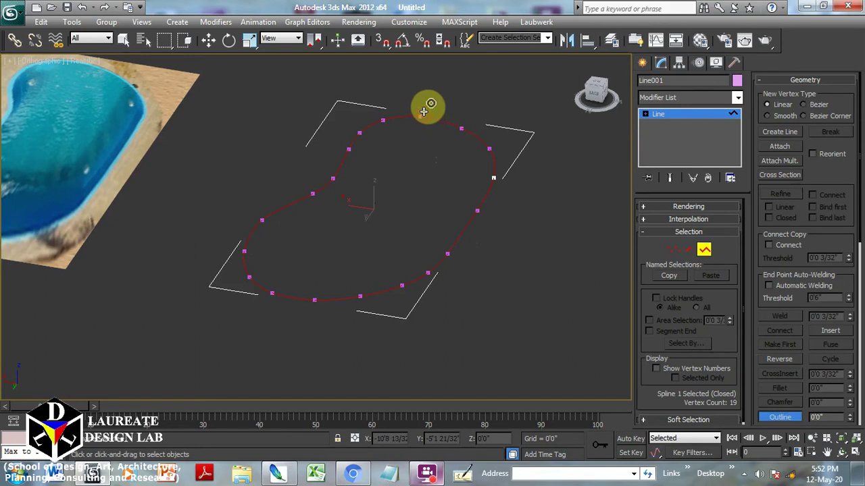
{"action": "left_click_drag", "start_coordinate": [423, 111], "coordinate": [425, 91]}
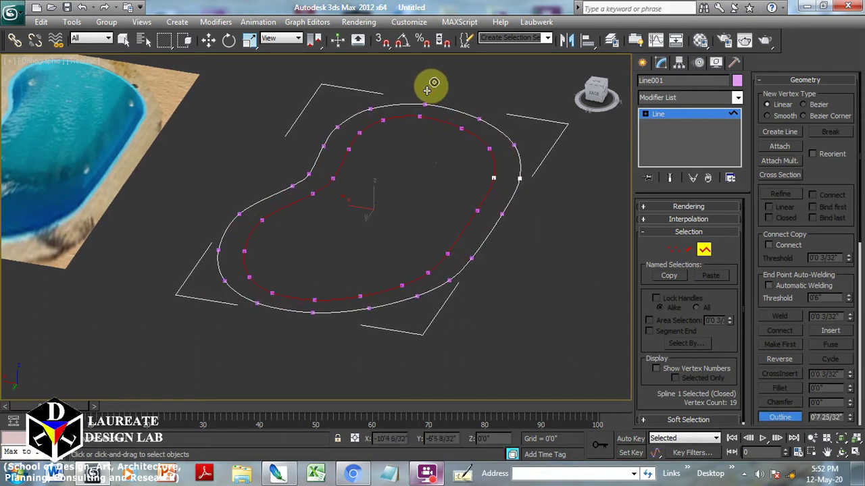
{"action": "mouse_move", "coordinate": [426, 91]}
{"action": "left_mouse_down"}
{"action": "mouse_move", "coordinate": [415, 141]}
{"action": "mouse_move", "coordinate": [414, 131]}
{"action": "left_mouse_up"}
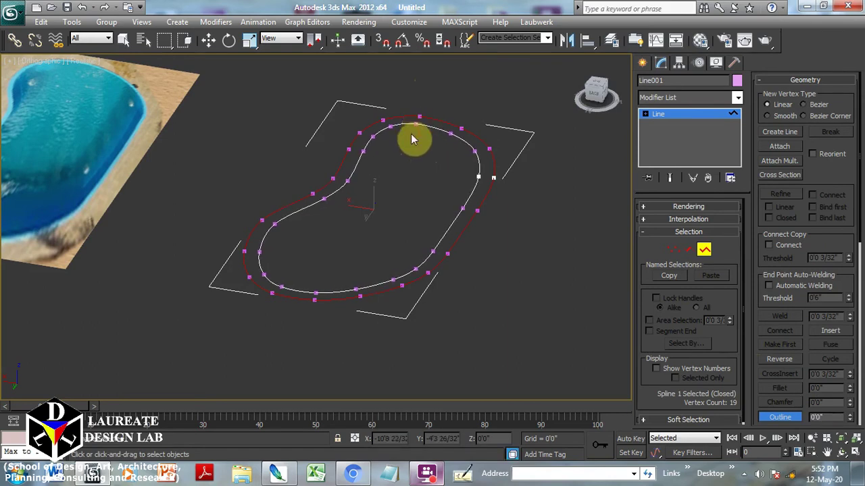
Lower the inner spline in Z beneath the outer rim curve
{"action": "left_click", "coordinate": [208, 40]}
{"action": "left_click_drag", "start_coordinate": [373, 190], "coordinate": [379, 212]}
{"action": "right_click", "coordinate": [379, 212]}
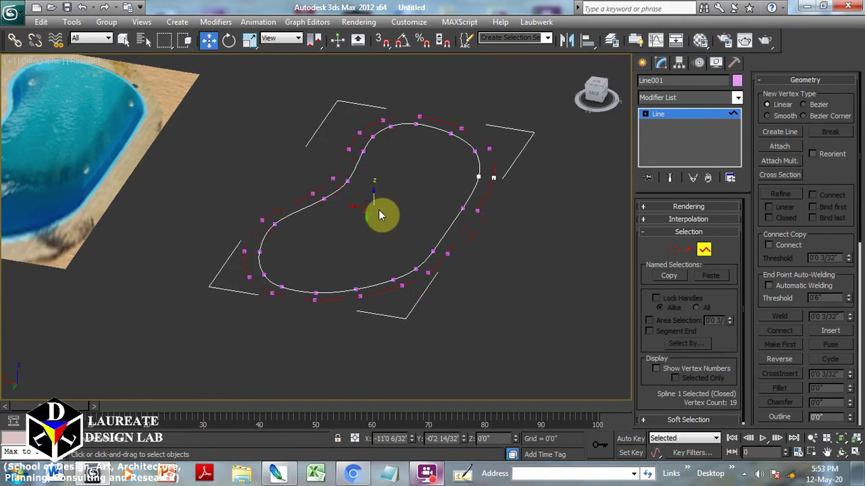
{"action": "left_click", "coordinate": [398, 126]}
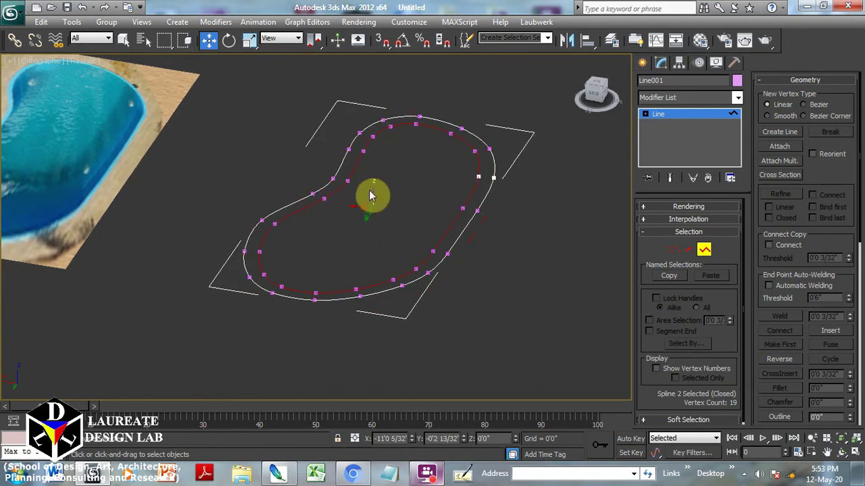
{"action": "left_click_drag", "start_coordinate": [373, 195], "coordinate": [377, 222]}
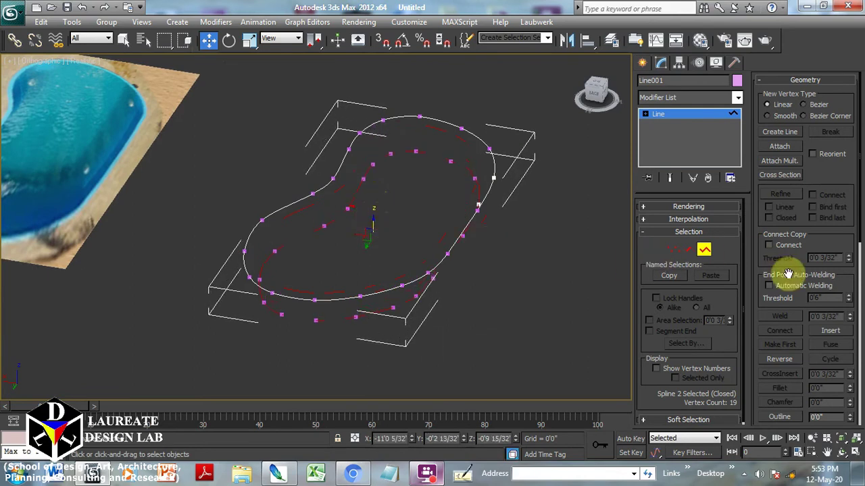
Outline the inner spline again for a smaller inset curve and move it lower
{"action": "left_click", "coordinate": [777, 416]}
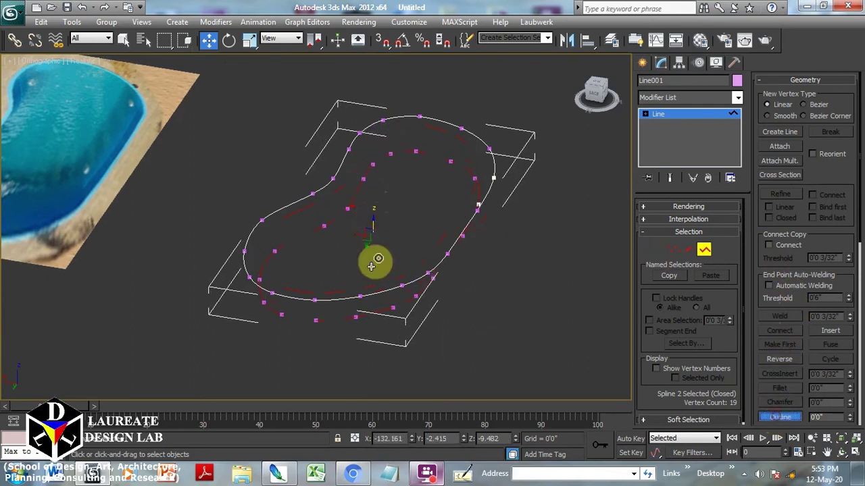
{"action": "left_click_drag", "start_coordinate": [403, 147], "coordinate": [405, 166]}
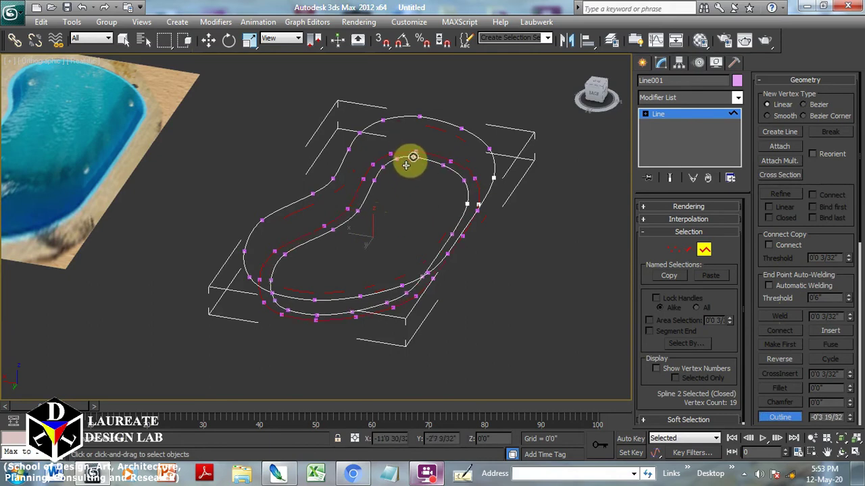
{"action": "key", "text": "w"}
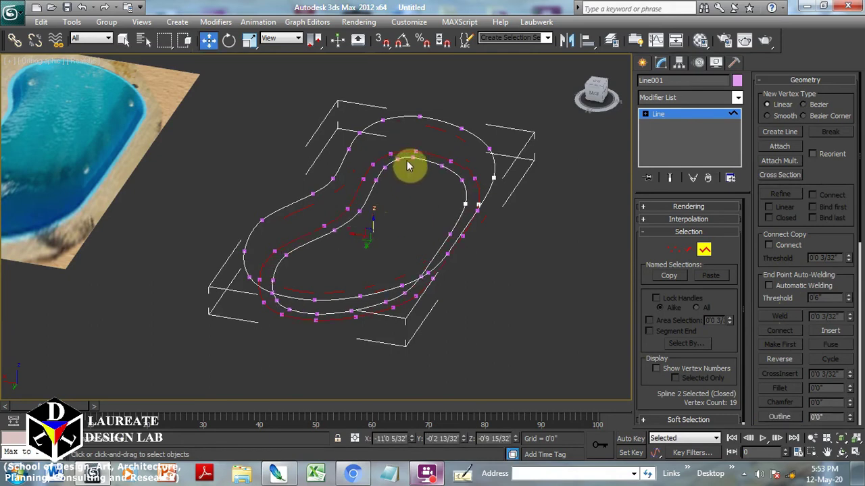
{"action": "left_click_drag", "start_coordinate": [407, 155], "coordinate": [377, 229]}
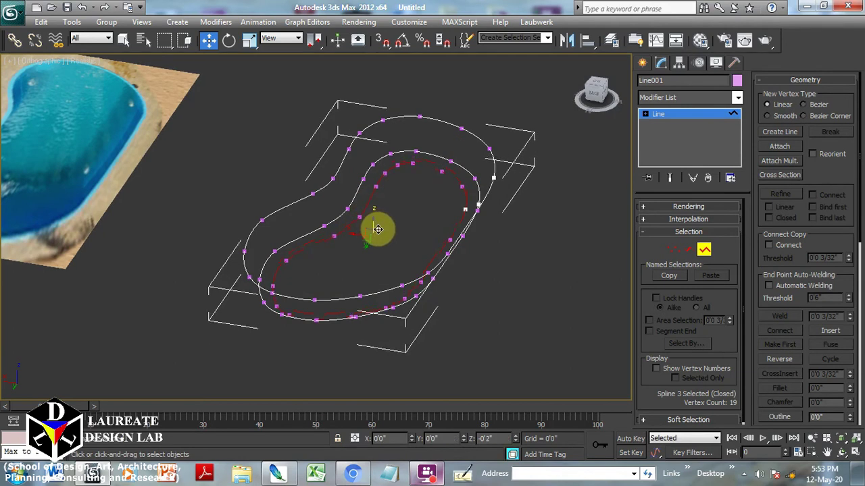
{"action": "mouse_move", "coordinate": [367, 265]}
{"action": "middle_mouse_down", "text": "alt"}
{"action": "mouse_move", "coordinate": [334, 235]}
{"action": "mouse_move", "coordinate": [357, 257]}
{"action": "middle_mouse_up", "text": "alt"}
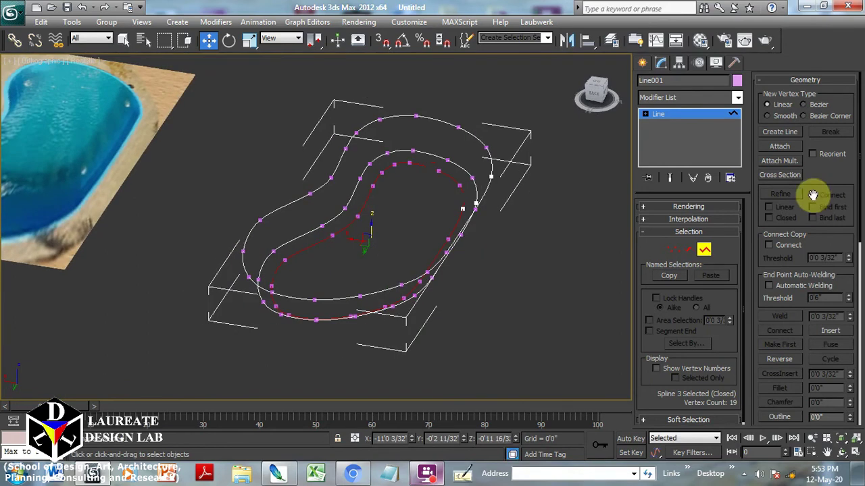
Cross Section the outer spline to the middle and innermost splines
{"action": "left_click", "coordinate": [479, 140]}
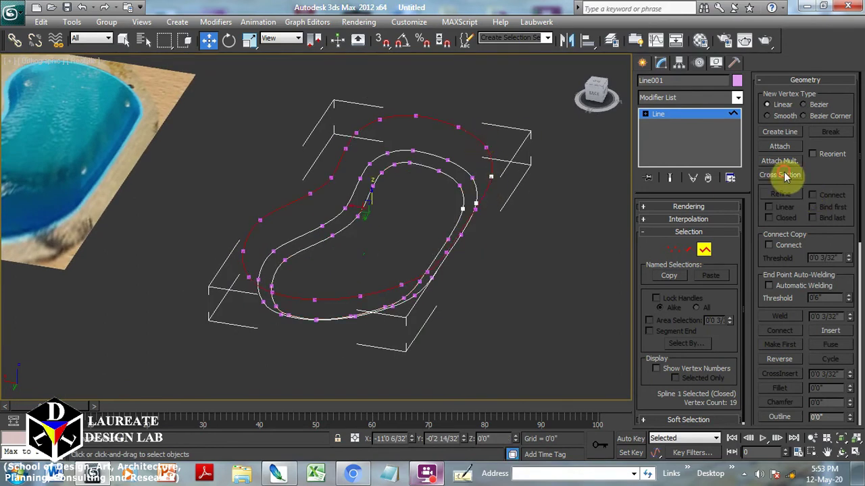
{"action": "left_click", "coordinate": [783, 175]}
{"action": "left_click", "coordinate": [472, 137]}
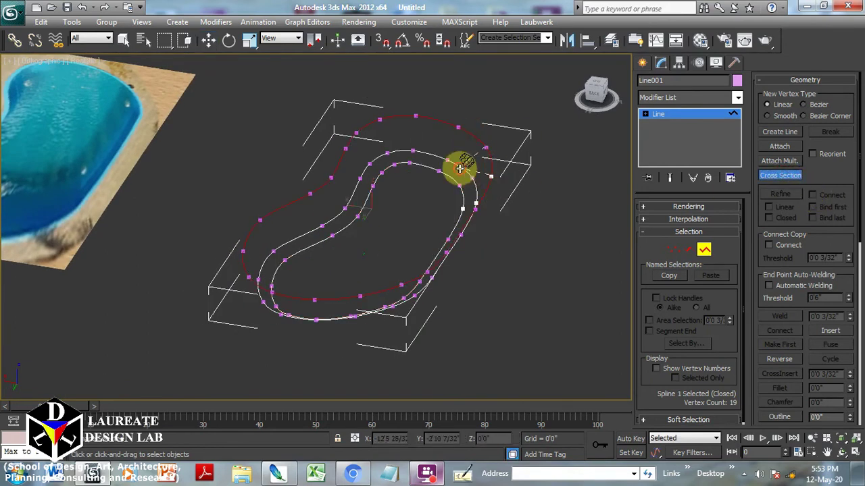
{"action": "left_click", "coordinate": [455, 177]}
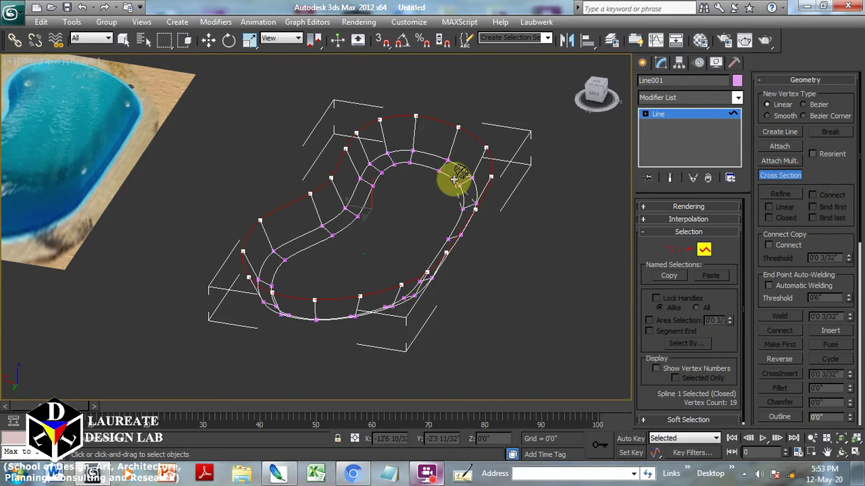
{"action": "left_click", "coordinate": [667, 99]}
Add a Surface modifier to Line001 with Patch Topology steps set to 2
{"action": "key", "text": "s"}
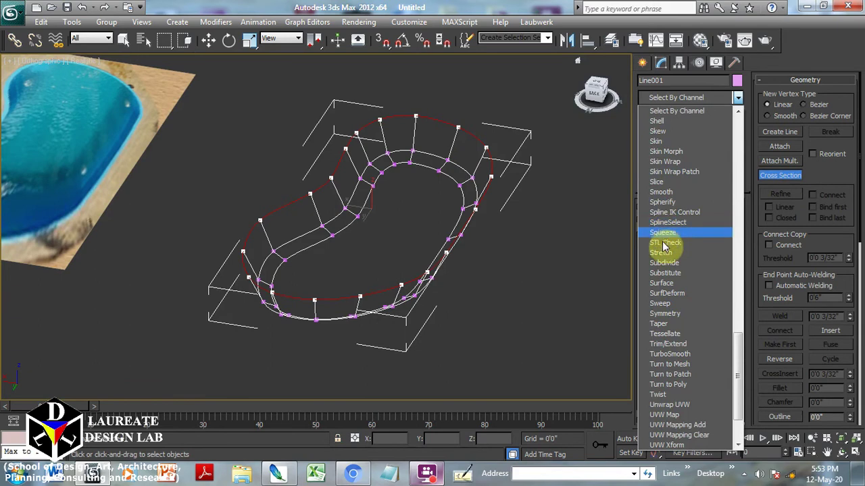
{"action": "left_click", "coordinate": [668, 283]}
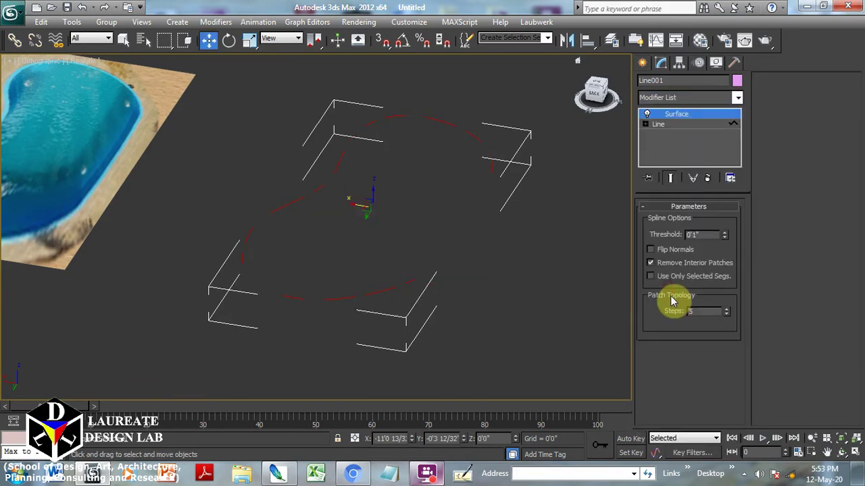
{"action": "left_click", "coordinate": [704, 310]}
{"action": "type", "text": "2"}
{"action": "key", "text": "Return"}
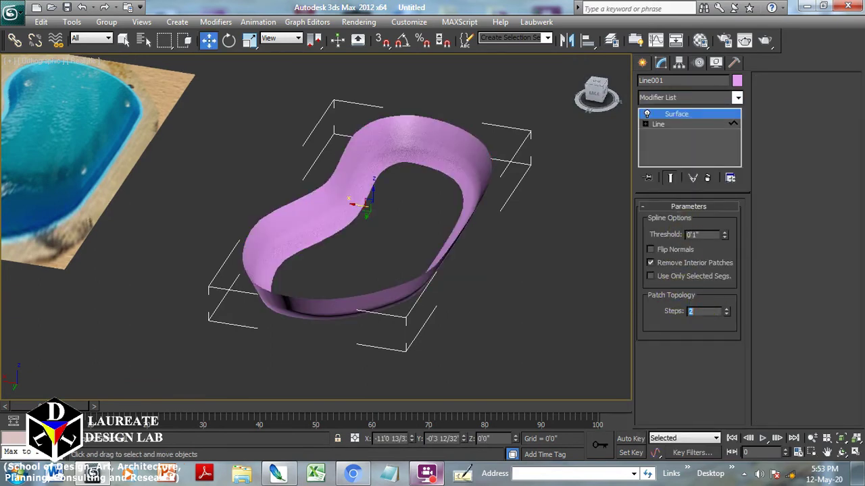
{"action": "mouse_move", "coordinate": [419, 218]}
{"action": "middle_mouse_down", "text": "alt"}
{"action": "mouse_move", "coordinate": [291, 254]}
{"action": "mouse_move", "coordinate": [312, 227]}
{"action": "middle_mouse_up", "text": "alt"}
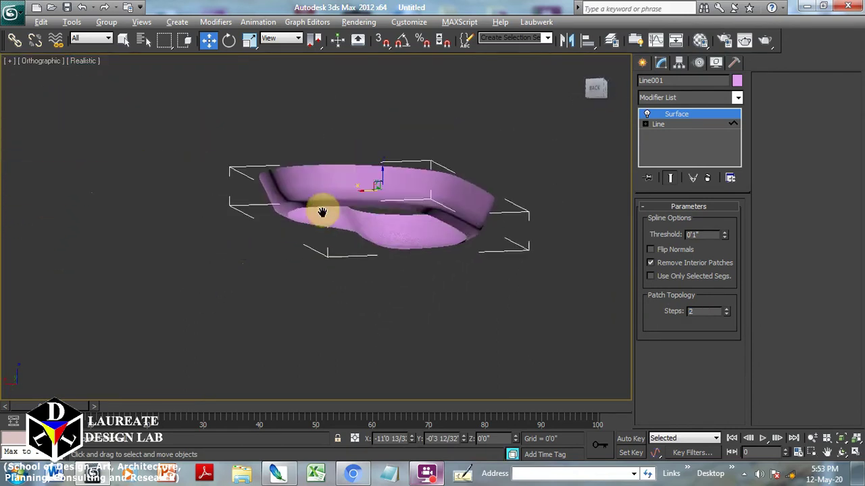
Raise the surface steps to 5, checking in wireframe, then restore realistic shading
{"action": "key", "text": "F3"}
{"action": "scroll", "coordinate": [377, 183], "scroll_direction": "up", "scroll_amount": 2}
{"action": "scroll", "coordinate": [391, 177], "scroll_direction": "up", "scroll_amount": 3}
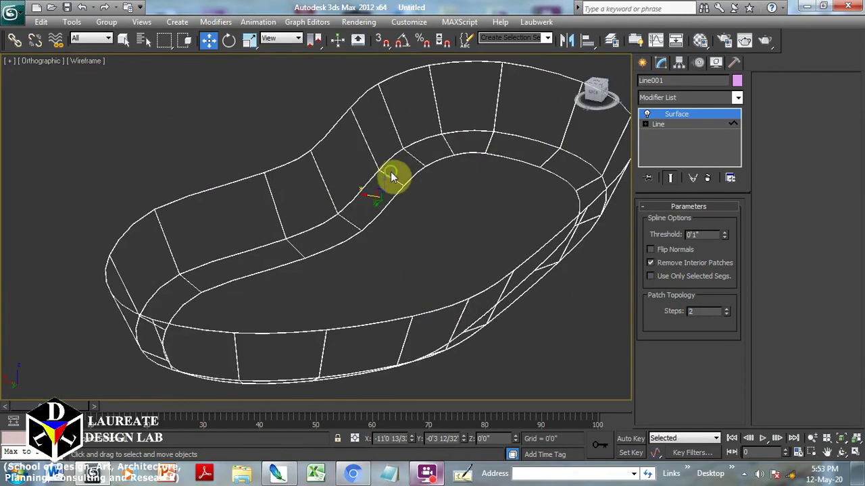
{"action": "left_click", "coordinate": [724, 308]}
{"action": "left_click", "coordinate": [724, 308]}
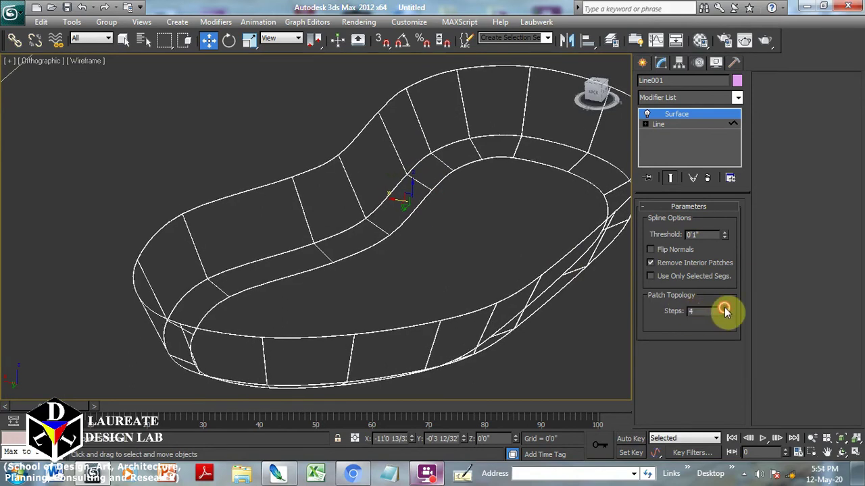
{"action": "left_click", "coordinate": [726, 308]}
{"action": "middle_click_drag", "start_coordinate": [304, 290], "coordinate": [404, 289], "text": "alt"}
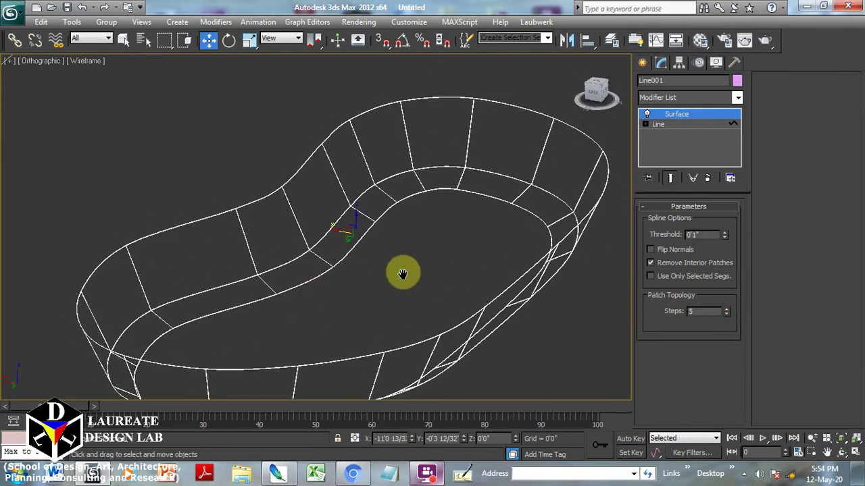
{"action": "key", "text": "F3"}
{"action": "mouse_move", "coordinate": [413, 257]}
{"action": "middle_mouse_down", "text": "alt"}
{"action": "mouse_move", "coordinate": [411, 218]}
{"action": "mouse_move", "coordinate": [405, 274]}
{"action": "mouse_move", "coordinate": [399, 226]}
{"action": "mouse_move", "coordinate": [408, 265]}
{"action": "mouse_move", "coordinate": [399, 279]}
{"action": "mouse_move", "coordinate": [459, 216]}
{"action": "middle_mouse_up", "text": "alt"}
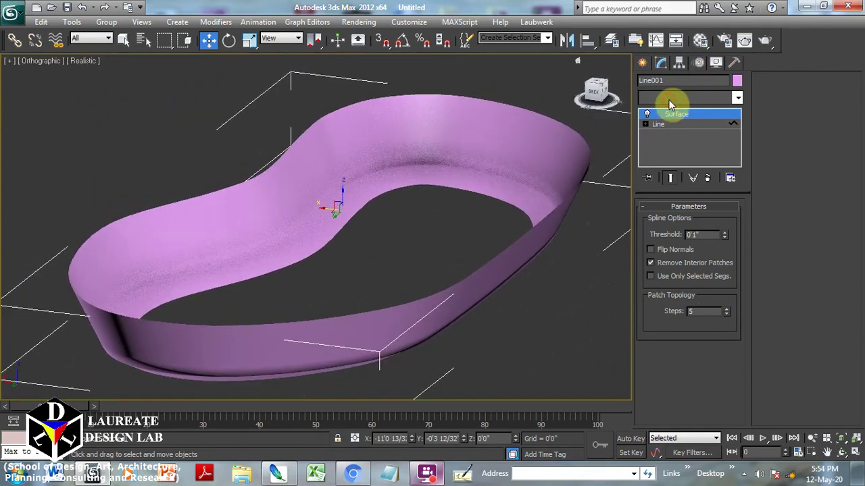
Add an Edit Poly modifier above the Surface and select an inner-rim edge loop
{"action": "left_click", "coordinate": [668, 100]}
{"action": "scroll", "coordinate": [668, 108], "scroll_direction": "down", "scroll_amount": 8}
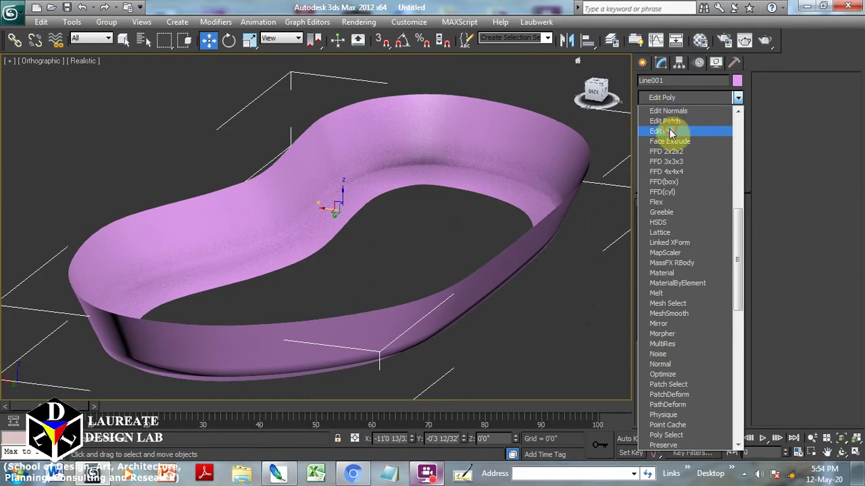
{"action": "left_click", "coordinate": [668, 132]}
{"action": "left_click", "coordinate": [788, 95]}
{"action": "left_click", "coordinate": [483, 194]}
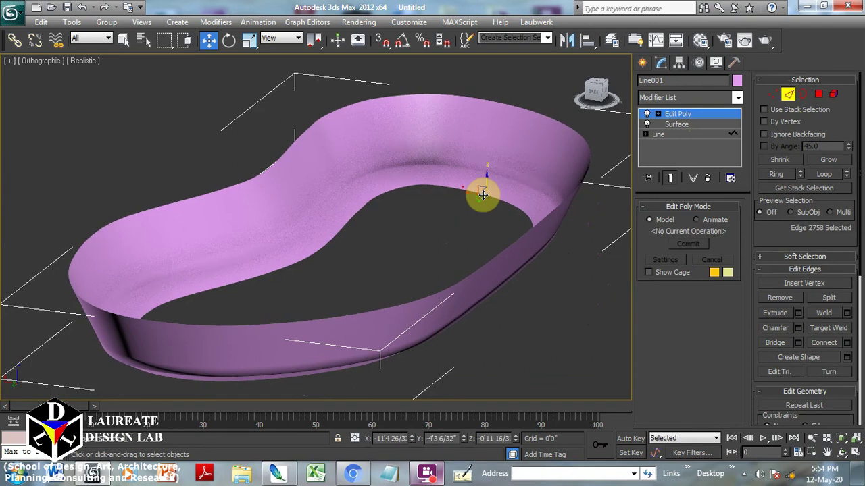
{"action": "key", "text": "F3"}
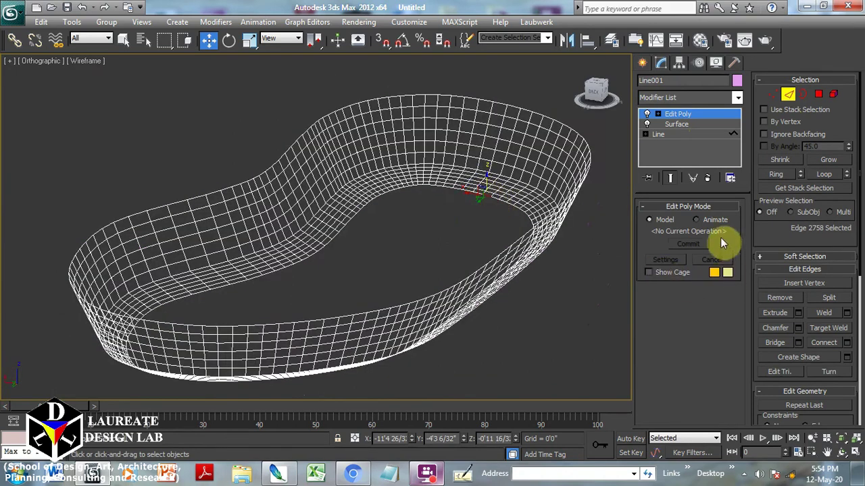
{"action": "left_click", "coordinate": [775, 81]}
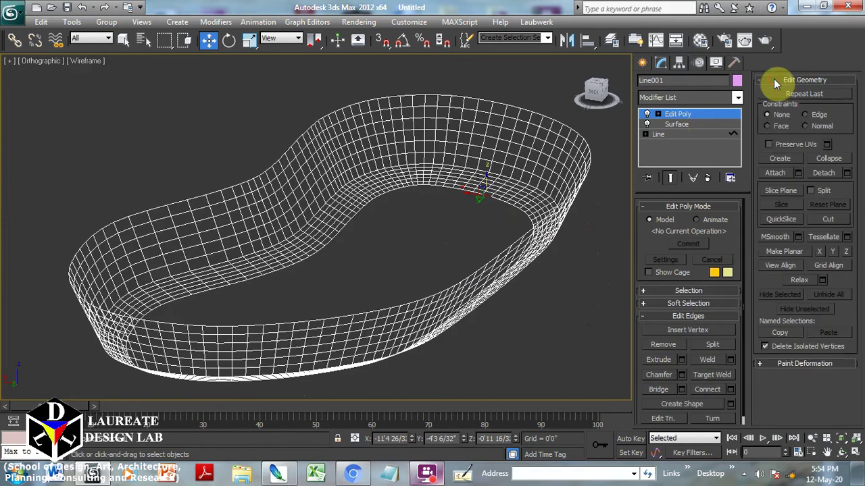
{"action": "left_click", "coordinate": [702, 290]}
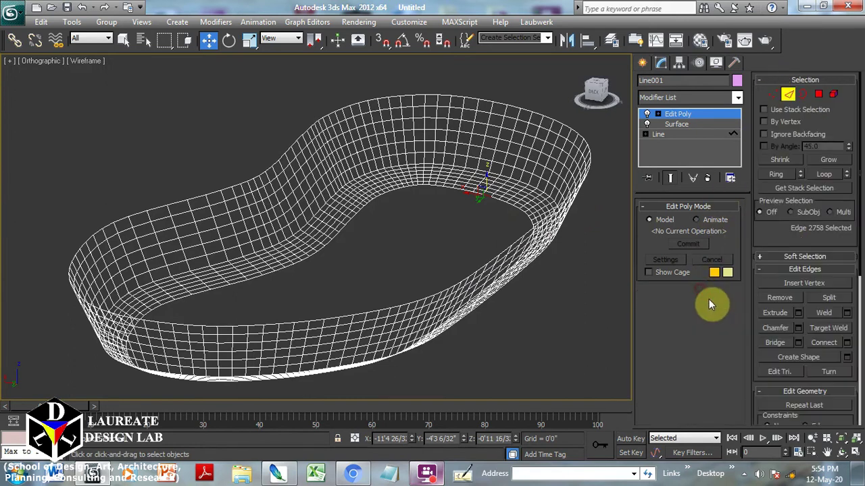
{"action": "left_click", "coordinate": [823, 177]}
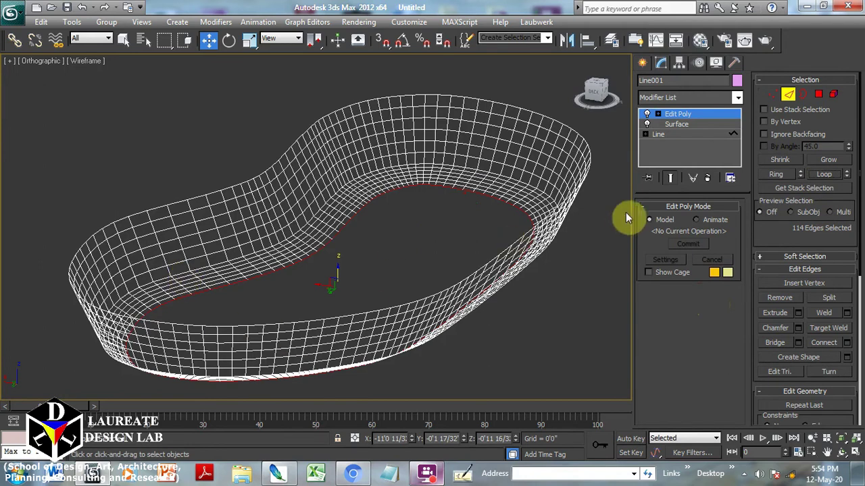
Cap the open bottom border of the pool shell
{"action": "left_click", "coordinate": [803, 95]}
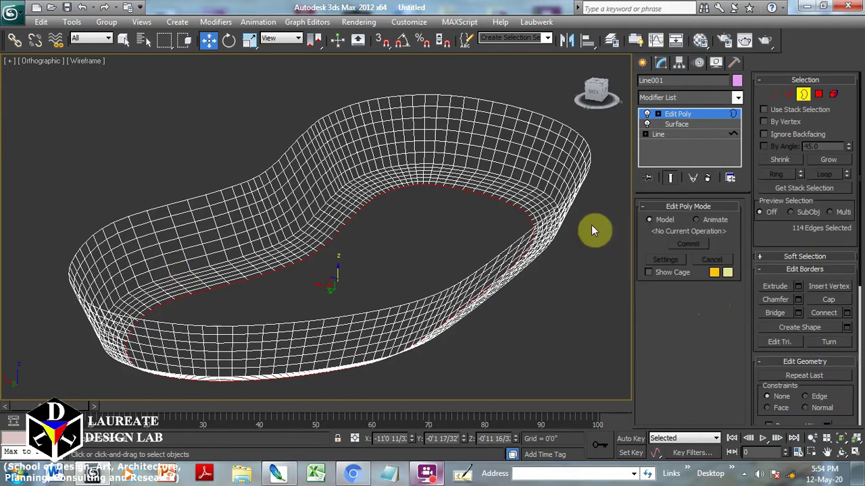
{"action": "left_click", "coordinate": [824, 301]}
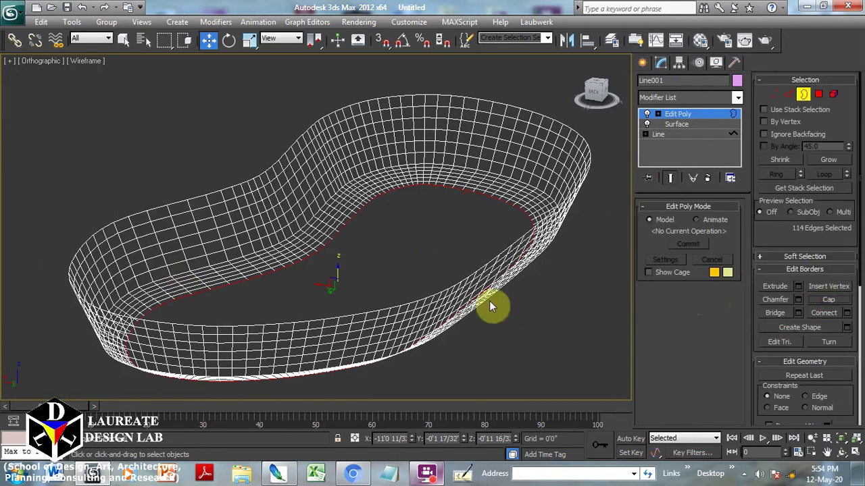
{"action": "key", "text": "F3"}
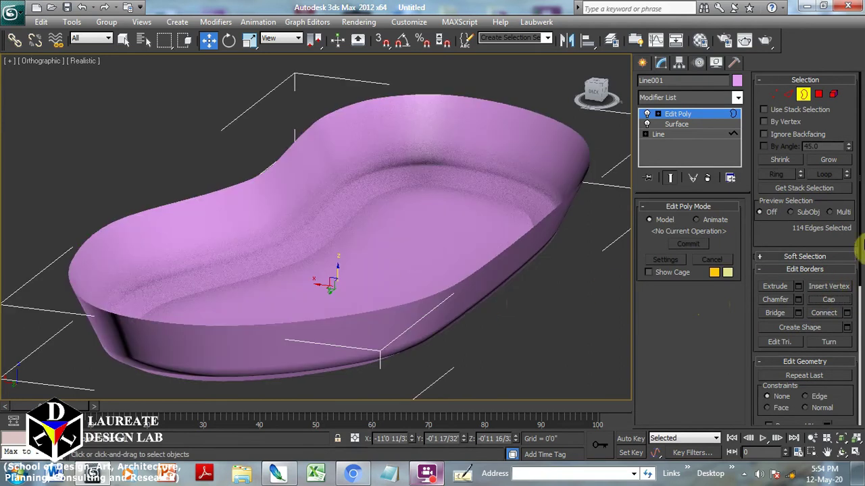
{"action": "mouse_move", "coordinate": [466, 295]}
{"action": "middle_mouse_down", "text": "alt"}
{"action": "mouse_move", "coordinate": [415, 263]}
{"action": "mouse_move", "coordinate": [409, 224]}
{"action": "mouse_move", "coordinate": [419, 257]}
{"action": "mouse_move", "coordinate": [409, 276]}
{"action": "mouse_move", "coordinate": [421, 276]}
{"action": "mouse_move", "coordinate": [634, 198]}
{"action": "middle_mouse_up", "text": "alt"}
Select the full loop of edges around the pool's top rim
{"action": "left_click", "coordinate": [788, 94]}
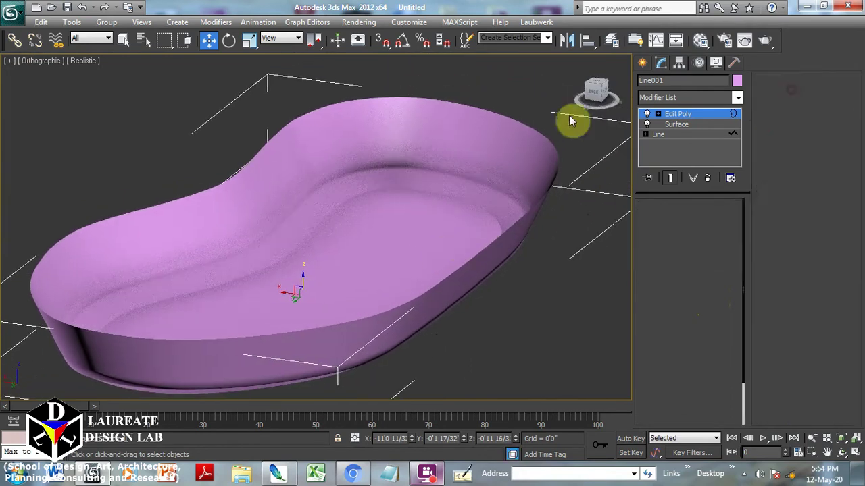
{"action": "left_click", "coordinate": [495, 115]}
{"action": "key", "text": "F3"}
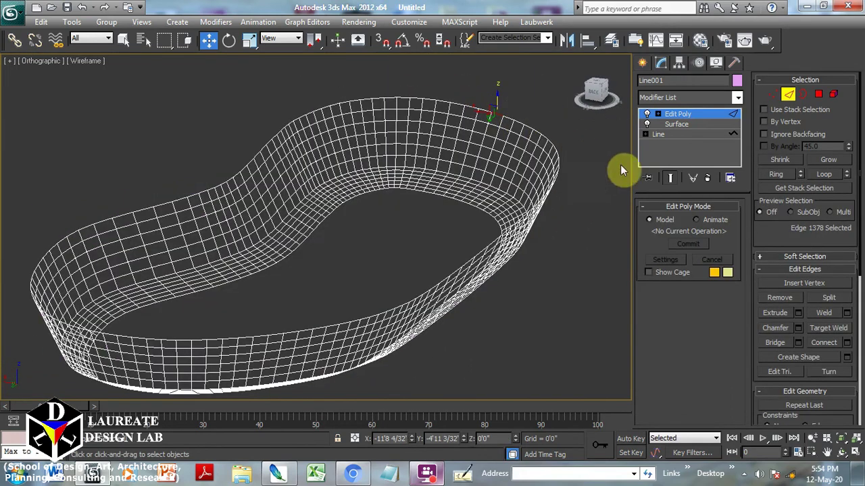
{"action": "left_click", "coordinate": [823, 177]}
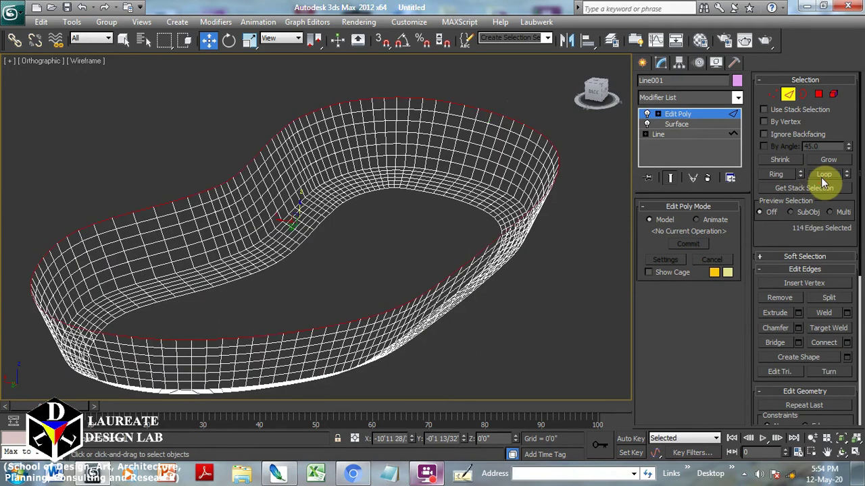
{"action": "mouse_move", "coordinate": [361, 237]}
{"action": "middle_mouse_down"}
{"action": "mouse_move", "coordinate": [387, 241]}
{"action": "mouse_move", "coordinate": [388, 249]}
{"action": "middle_mouse_up"}
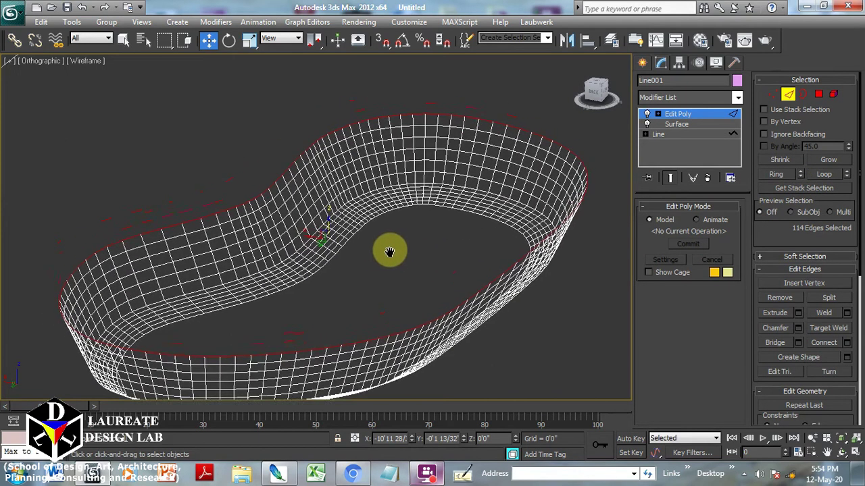
{"action": "scroll", "coordinate": [388, 249], "scroll_direction": "down", "scroll_amount": 3}
Clone rim spline Shape001 as Shape002 and raise the copy well above the pool
{"action": "left_click", "coordinate": [466, 261]}
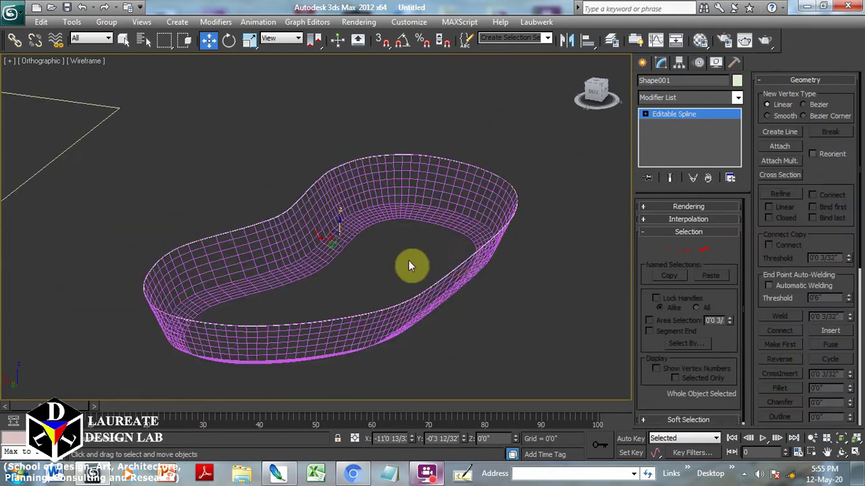
{"action": "left_click_drag", "start_coordinate": [341, 223], "coordinate": [364, 101], "text": "shift"}
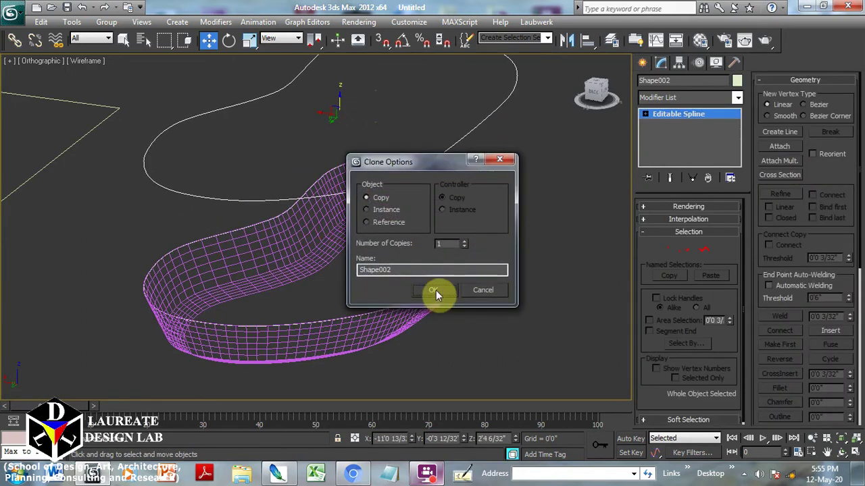
{"action": "left_click", "coordinate": [435, 290]}
{"action": "middle_click_drag", "start_coordinate": [421, 269], "coordinate": [432, 308]}
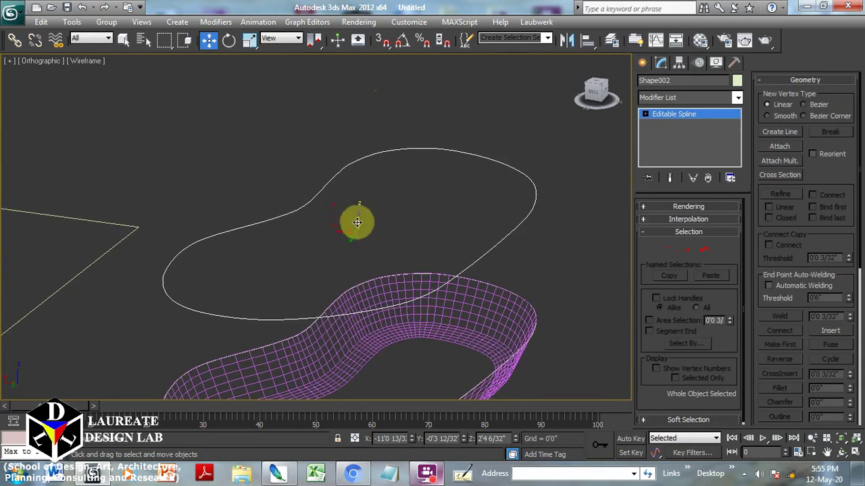
{"action": "left_click_drag", "start_coordinate": [358, 228], "coordinate": [376, 12]}
Reselect Shape001 and enter its Spline sub-object level
{"action": "middle_click_drag", "start_coordinate": [473, 304], "coordinate": [435, 218]}
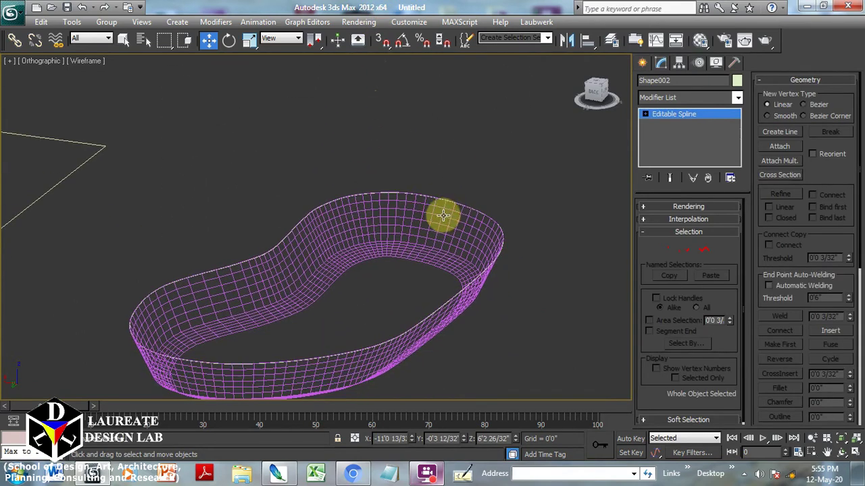
{"action": "left_click", "coordinate": [450, 201]}
{"action": "middle_click_drag", "start_coordinate": [458, 290], "coordinate": [406, 259]}
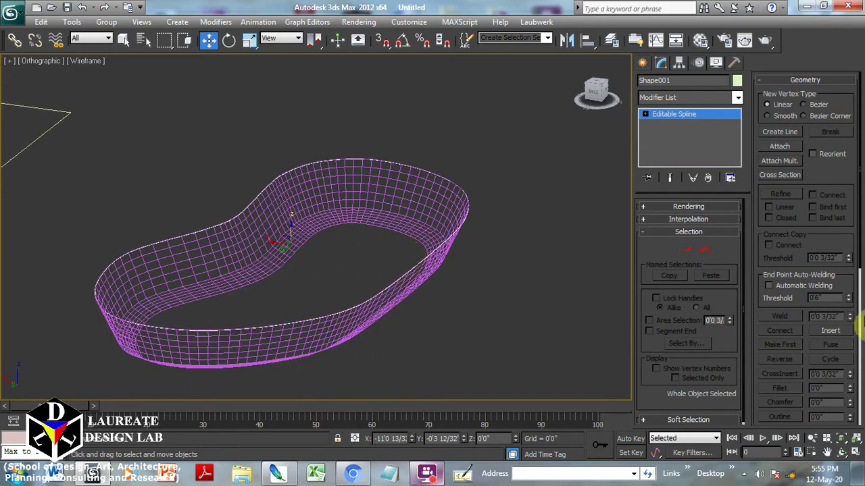
{"action": "left_click", "coordinate": [706, 249]}
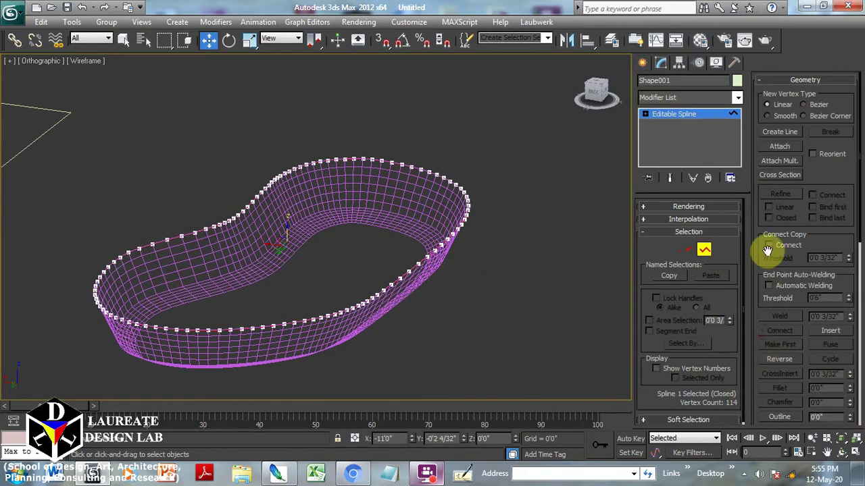
Outline an offset spline around the rim and drop a copy of it lower in Z
{"action": "left_click", "coordinate": [777, 416]}
{"action": "left_click_drag", "start_coordinate": [420, 258], "coordinate": [411, 227]}
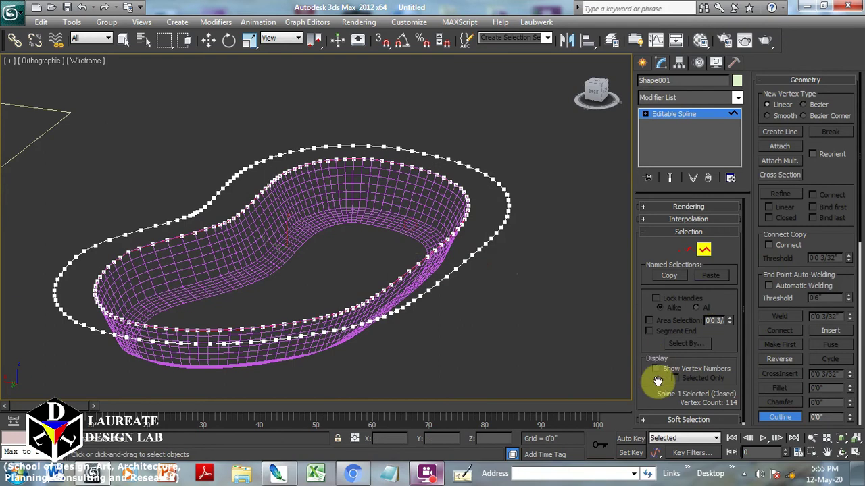
{"action": "middle_click_drag", "start_coordinate": [500, 337], "coordinate": [489, 327]}
{"action": "left_click_drag", "start_coordinate": [506, 289], "coordinate": [483, 203]}
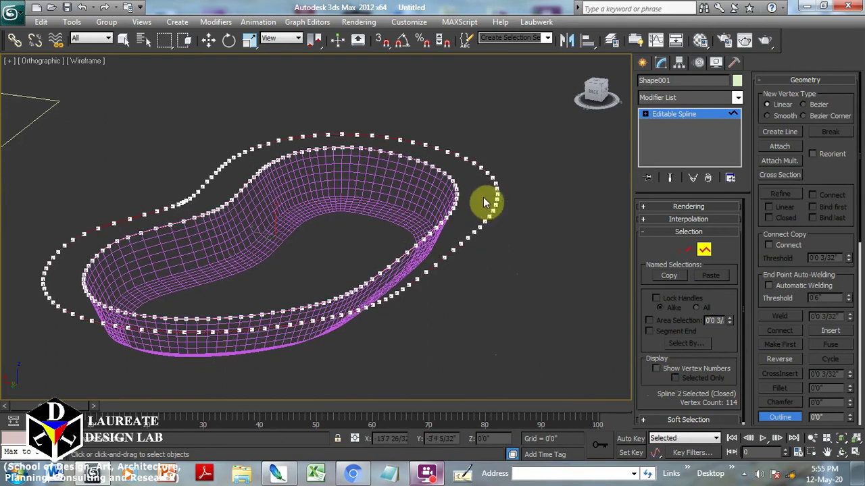
{"action": "left_click", "coordinate": [210, 42]}
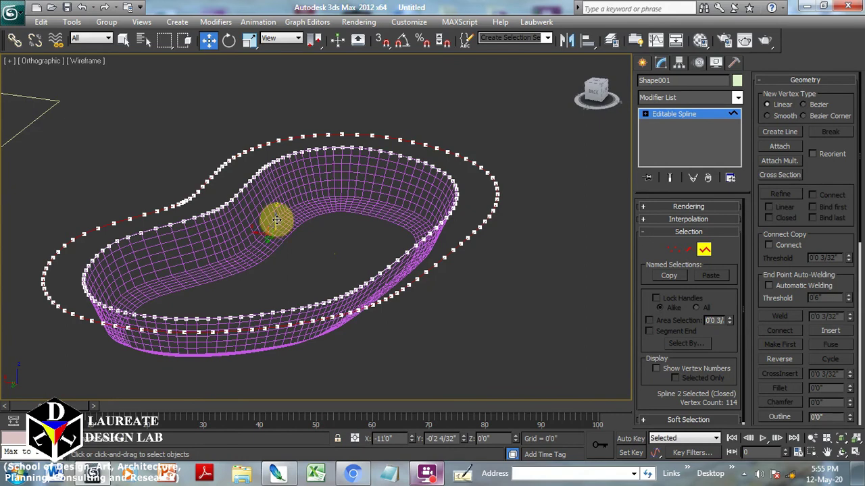
{"action": "left_click_drag", "start_coordinate": [276, 220], "coordinate": [281, 242], "text": "shift"}
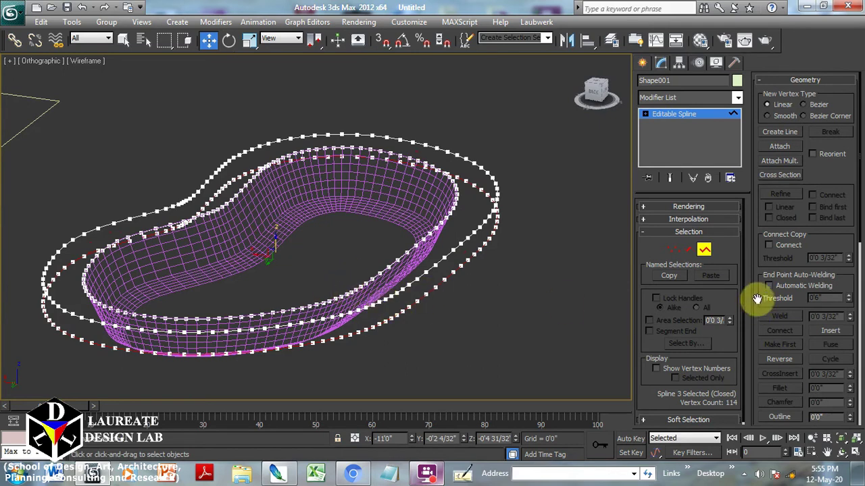
Outline a wide outer ring far beyond the pool rim
{"action": "left_click", "coordinate": [780, 420]}
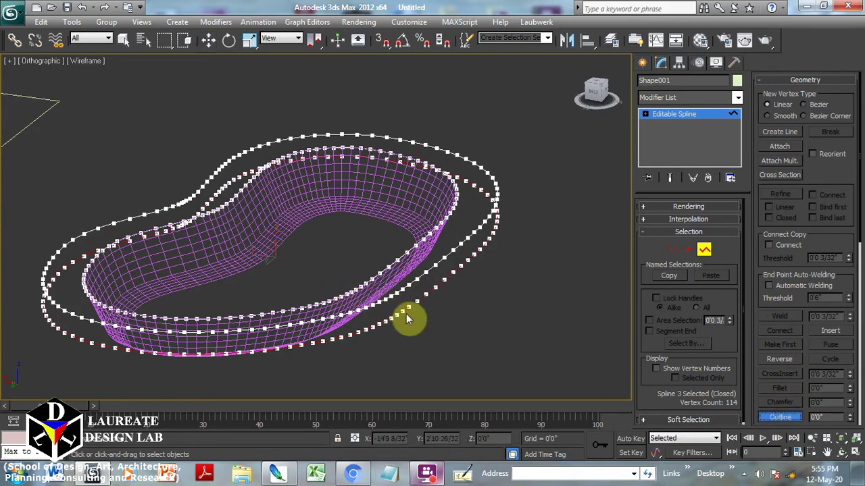
{"action": "left_click_drag", "start_coordinate": [409, 303], "coordinate": [372, 54]}
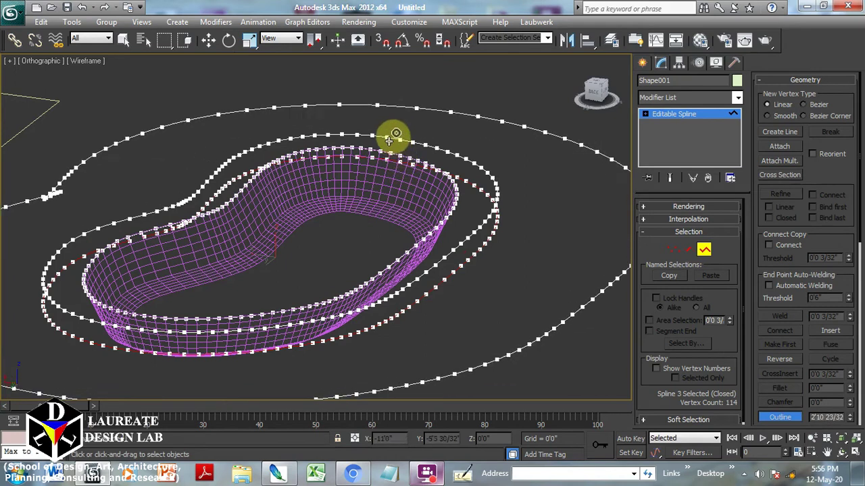
{"action": "left_click_drag", "start_coordinate": [372, 54], "coordinate": [372, 10]}
{"action": "scroll", "coordinate": [428, 115], "scroll_direction": "down", "scroll_amount": 5}
{"action": "scroll", "coordinate": [289, 160], "scroll_direction": "up", "scroll_amount": 8}
Tidy a stray vertex on the outer ring, then return to Spline level
{"action": "left_click", "coordinate": [671, 252]}
{"action": "key", "text": "w"}
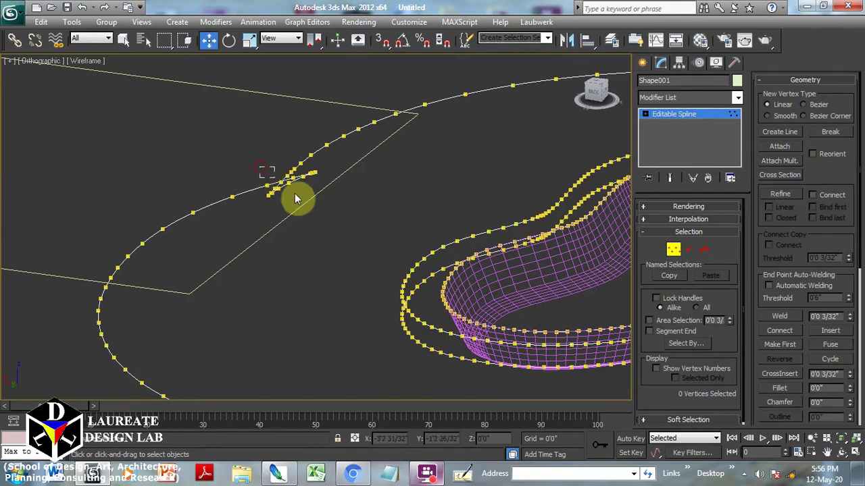
{"action": "left_click_drag", "start_coordinate": [261, 166], "coordinate": [331, 208]}
{"action": "left_click", "coordinate": [333, 220]}
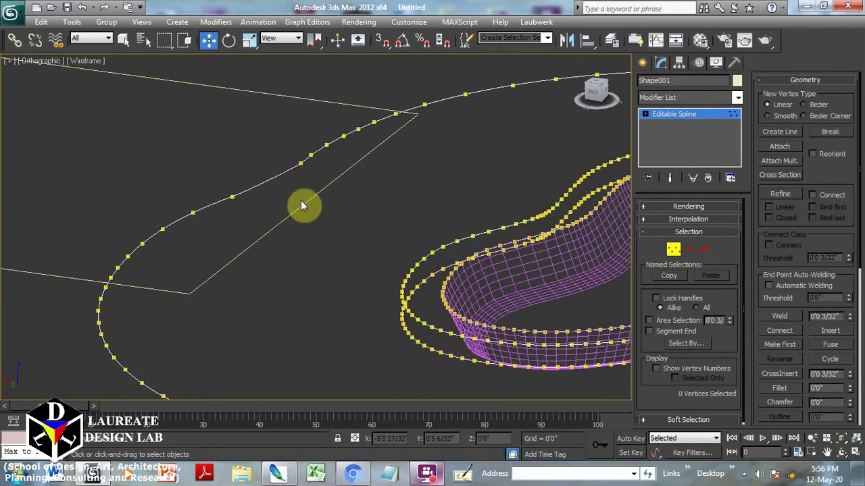
{"action": "scroll", "coordinate": [303, 159], "scroll_direction": "up", "scroll_amount": 3}
{"action": "left_click_drag", "start_coordinate": [281, 172], "coordinate": [313, 206]}
{"action": "left_click", "coordinate": [312, 204]}
{"action": "scroll", "coordinate": [312, 203], "scroll_direction": "down", "scroll_amount": 3}
{"action": "scroll", "coordinate": [329, 221], "scroll_direction": "down", "scroll_amount": 5}
{"action": "scroll", "coordinate": [352, 239], "scroll_direction": "down", "scroll_amount": 2}
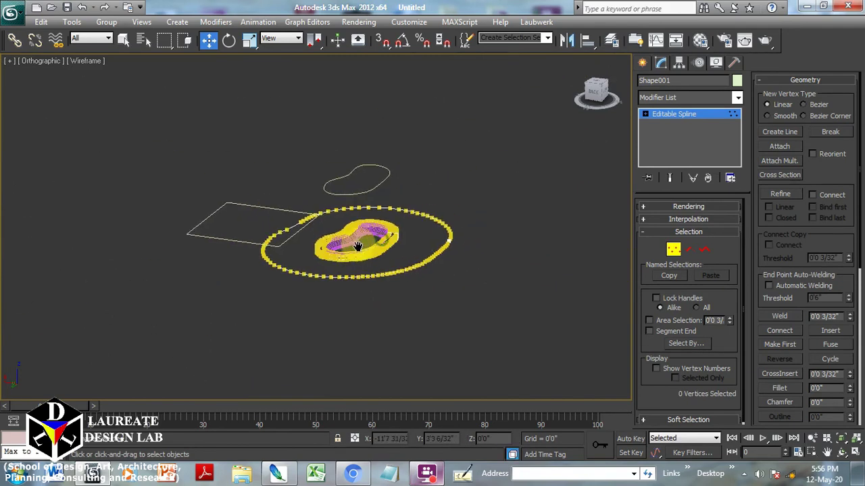
{"action": "scroll", "coordinate": [426, 258], "scroll_direction": "up", "scroll_amount": 2}
{"action": "left_click", "coordinate": [674, 249]}
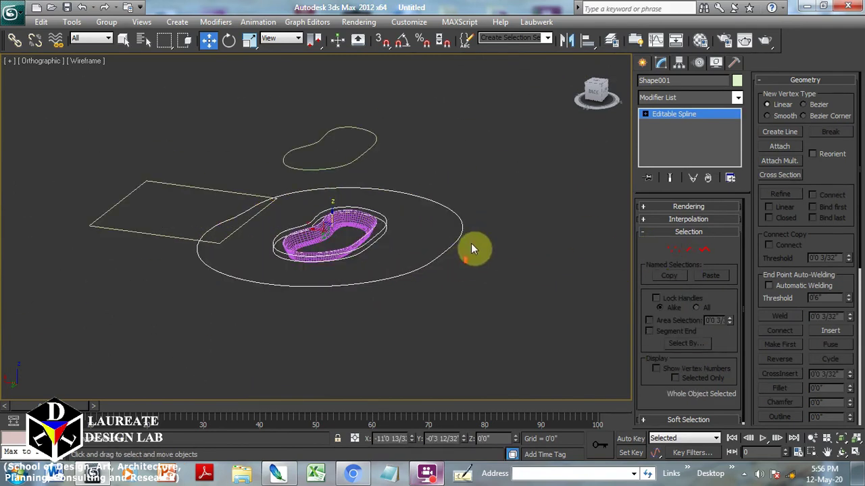
Connect the outer ring, middle outline and raised rim copy with Cross Section lines, then view shaded
{"action": "scroll", "coordinate": [521, 277], "scroll_direction": "up", "scroll_amount": 4}
{"action": "middle_click_drag", "start_coordinate": [521, 285], "coordinate": [593, 279]}
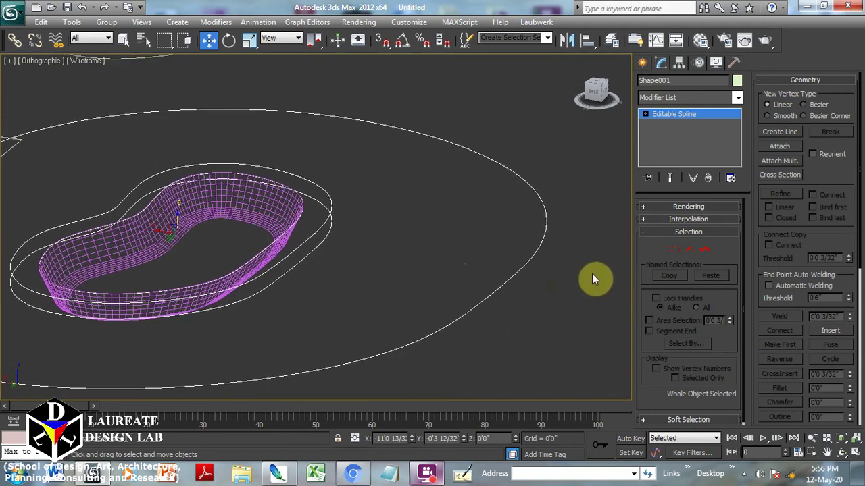
{"action": "left_click", "coordinate": [783, 175]}
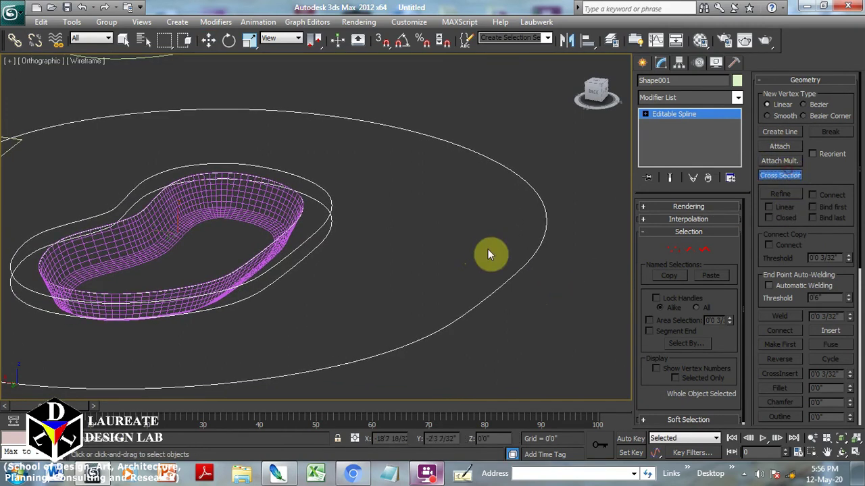
{"action": "left_click", "coordinate": [518, 269]}
{"action": "left_click", "coordinate": [324, 241]}
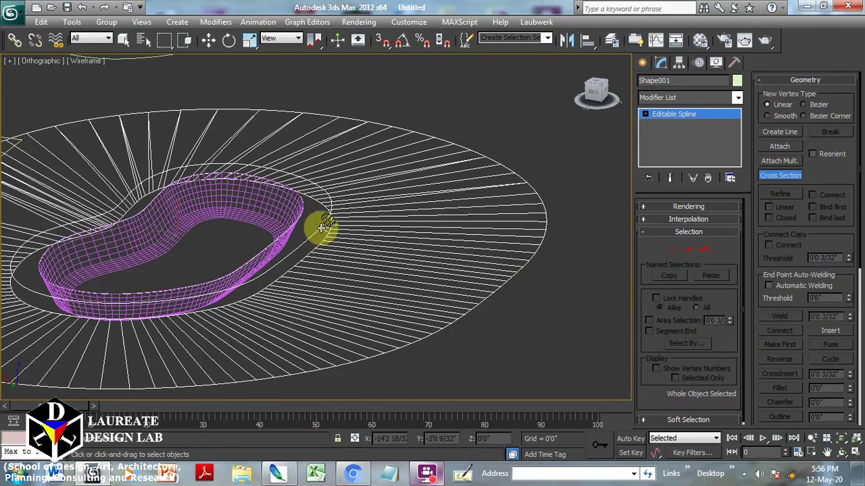
{"action": "left_click", "coordinate": [318, 225]}
{"action": "right_click", "coordinate": [297, 215]}
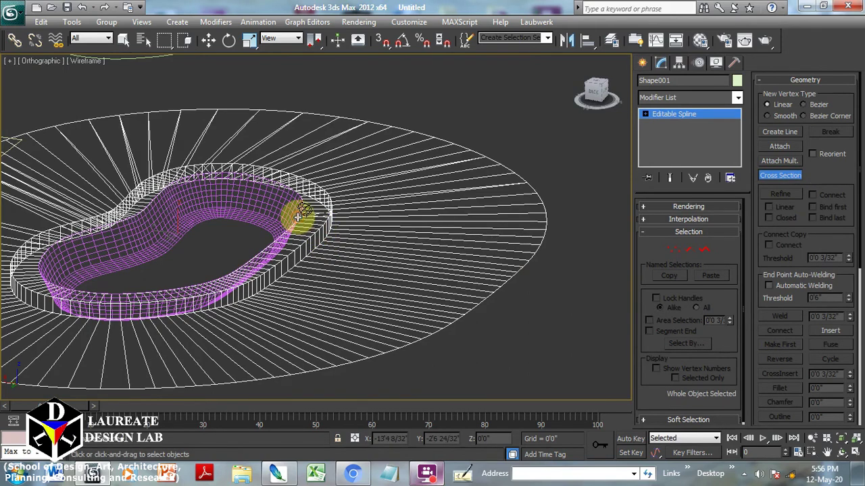
{"action": "key", "text": "F3"}
{"action": "middle_click_drag", "start_coordinate": [363, 237], "coordinate": [456, 247], "text": "alt"}
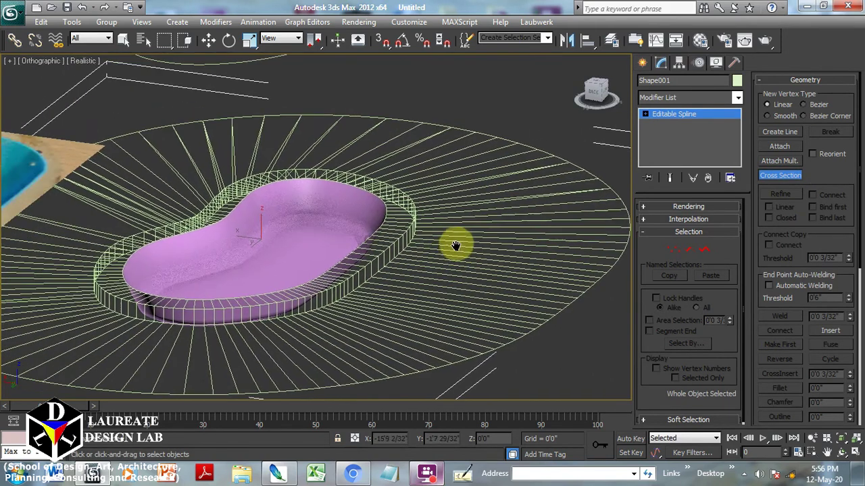
Apply a Surface modifier to Shape001, raise its patch steps to 8, then deselect
{"action": "left_click", "coordinate": [685, 96]}
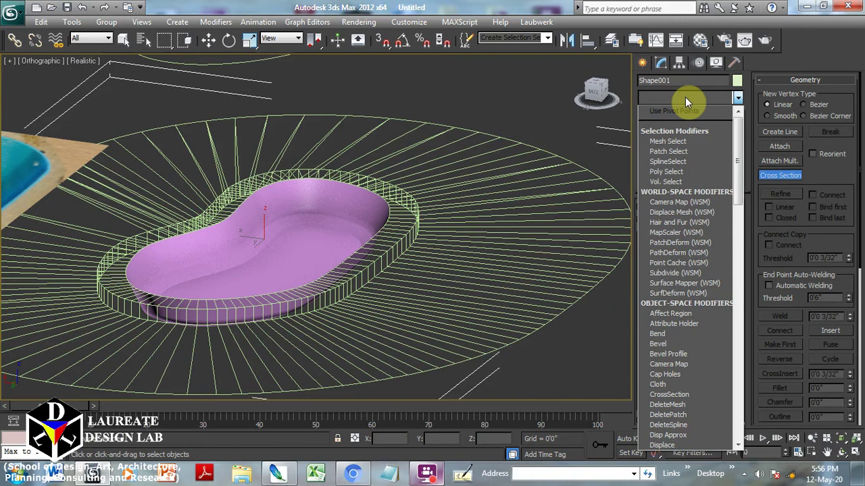
{"action": "scroll", "coordinate": [675, 230], "scroll_direction": "down", "scroll_amount": 15}
{"action": "scroll", "coordinate": [679, 239], "scroll_direction": "down", "scroll_amount": 10}
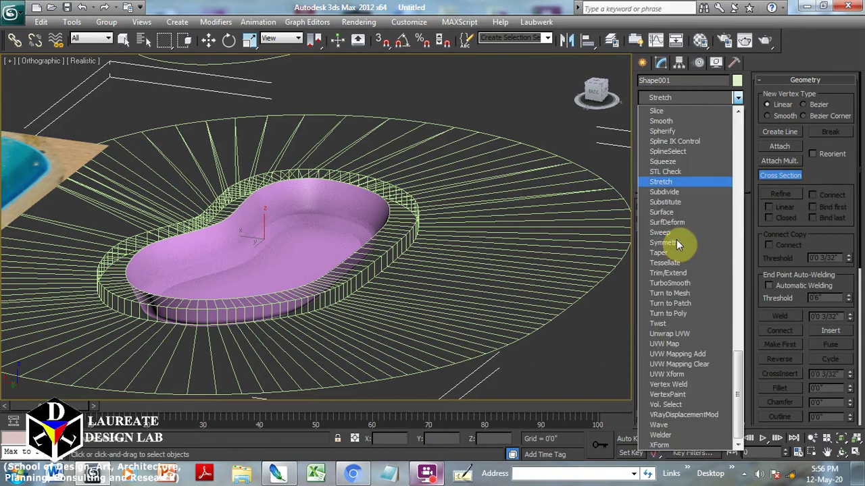
{"action": "left_click", "coordinate": [662, 212]}
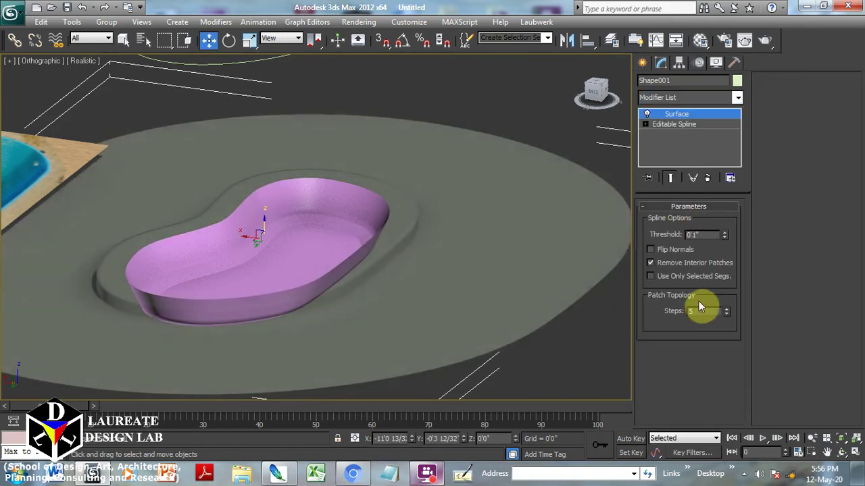
{"action": "type", "text": "2"}
{"action": "key", "text": "Return"}
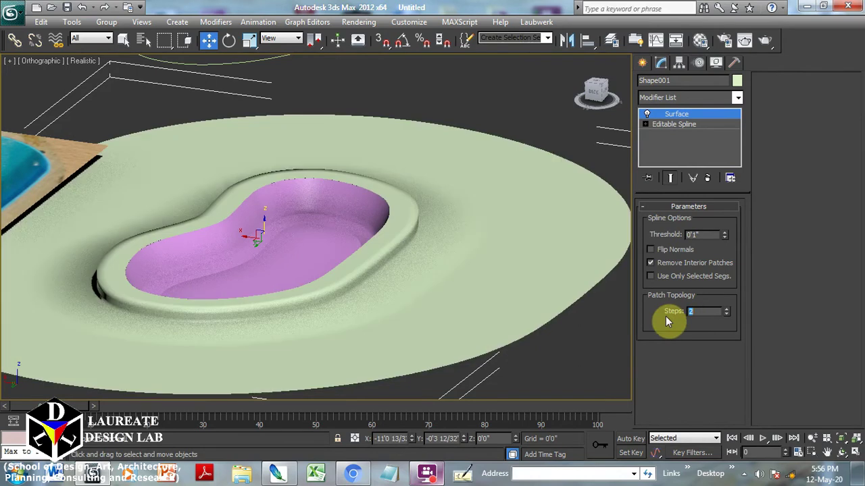
{"action": "left_click", "coordinate": [727, 309]}
{"action": "left_click", "coordinate": [727, 309]}
{"action": "left_click", "coordinate": [727, 308]}
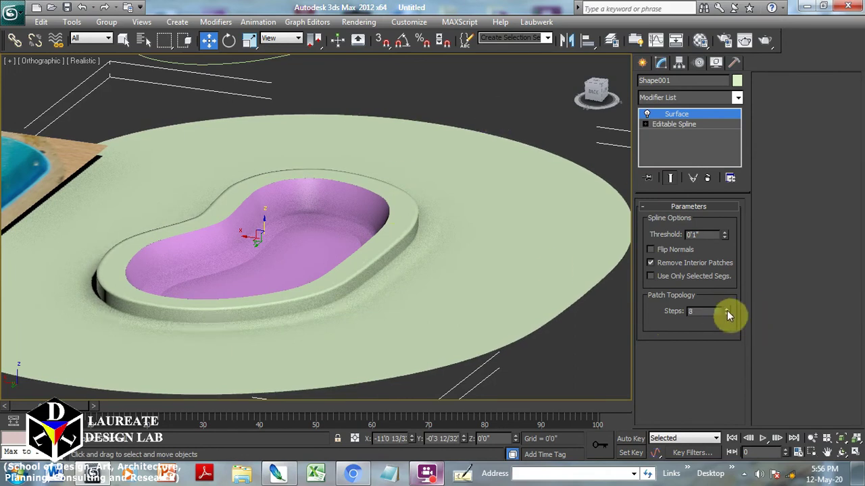
{"action": "left_click", "coordinate": [481, 118]}
{"action": "scroll", "coordinate": [473, 156], "scroll_direction": "down", "scroll_amount": 4}
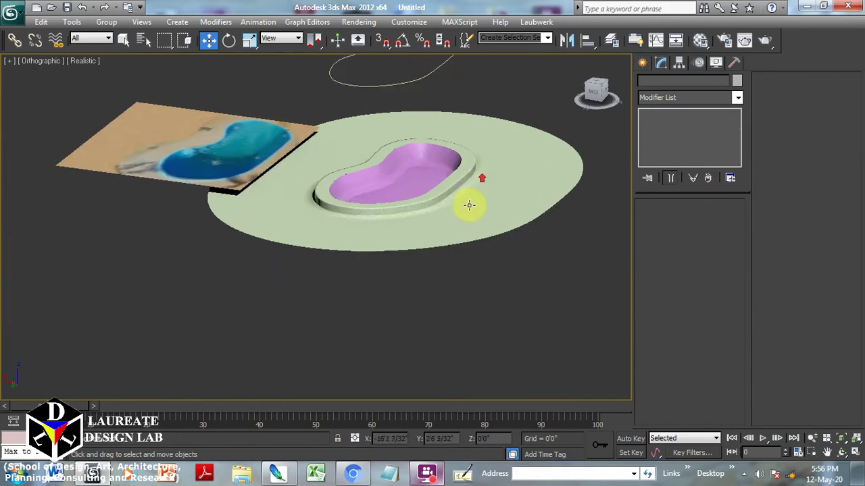
Move the textured reference plane out of view and frame the pool
{"action": "scroll", "coordinate": [471, 202], "scroll_direction": "up", "scroll_amount": 2}
{"action": "mouse_move", "coordinate": [426, 188]}
{"action": "middle_mouse_down", "text": "alt"}
{"action": "mouse_move", "coordinate": [425, 145]}
{"action": "mouse_move", "coordinate": [429, 193]}
{"action": "middle_mouse_up", "text": "alt"}
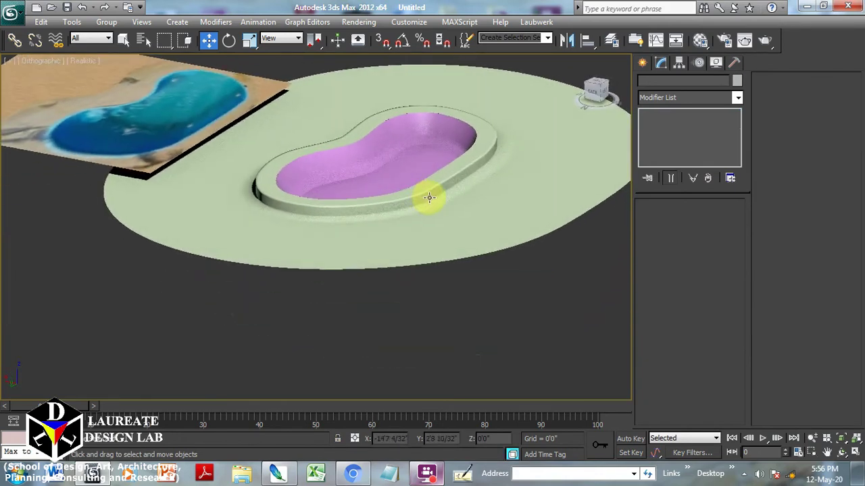
{"action": "mouse_move", "coordinate": [410, 162]}
{"action": "middle_mouse_down"}
{"action": "mouse_move", "coordinate": [417, 247]}
{"action": "mouse_move", "coordinate": [391, 238]}
{"action": "middle_mouse_up"}
{"action": "middle_click_drag", "start_coordinate": [421, 195], "coordinate": [337, 212], "text": "alt"}
{"action": "left_click", "coordinate": [250, 209]}
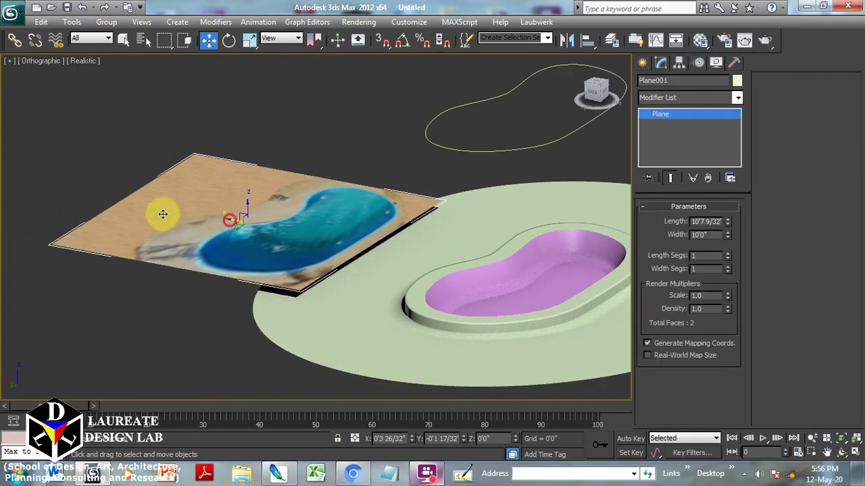
{"action": "middle_click_drag", "start_coordinate": [229, 223], "coordinate": [15, 183]}
{"action": "middle_click_drag", "start_coordinate": [434, 259], "coordinate": [460, 252]}
{"action": "middle_click_drag", "start_coordinate": [448, 129], "coordinate": [349, 146]}
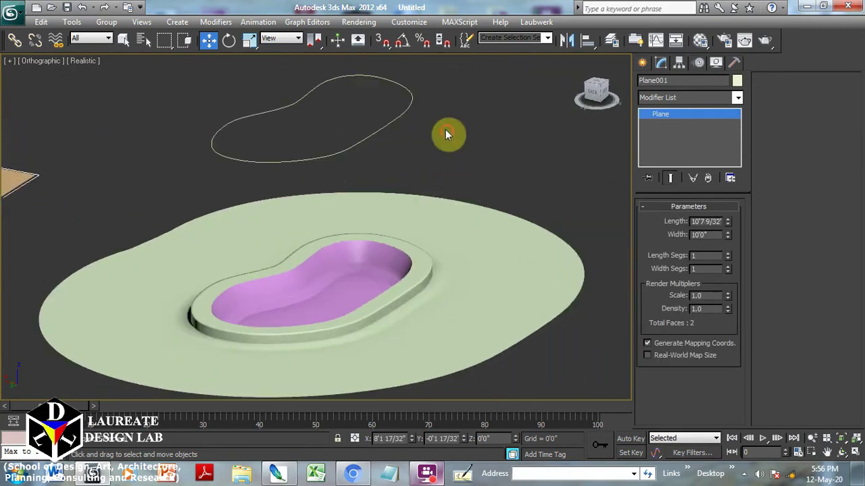
Convert Shape002 to Editable Poly and lower it into the pool recess
{"action": "left_click", "coordinate": [385, 115]}
{"action": "right_click", "coordinate": [385, 118]}
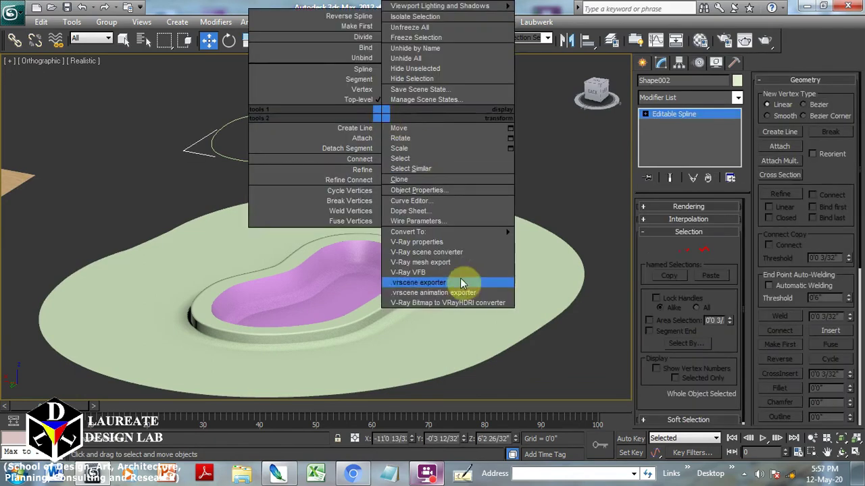
{"action": "left_click", "coordinate": [581, 232]}
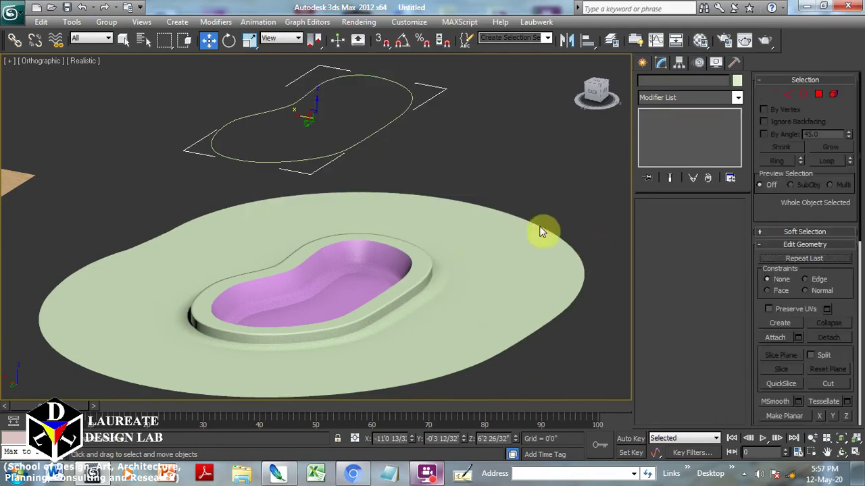
{"action": "middle_click_drag", "start_coordinate": [402, 133], "coordinate": [443, 156]}
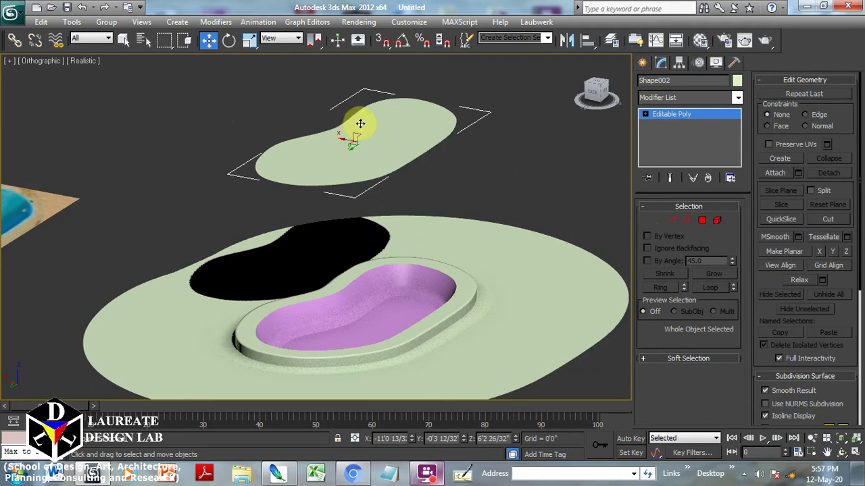
{"action": "left_click_drag", "start_coordinate": [360, 124], "coordinate": [379, 299]}
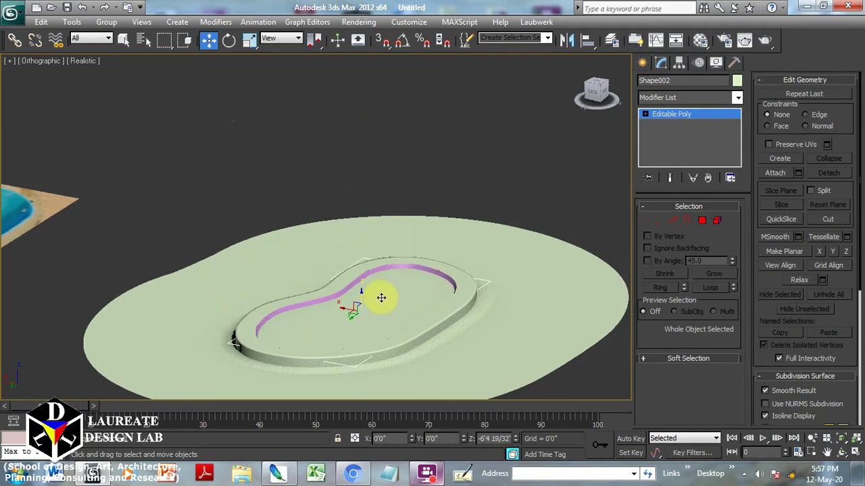
{"action": "left_click", "coordinate": [494, 189]}
Open the Material Editor with its Material/Map Browser
{"action": "middle_click_drag", "start_coordinate": [398, 276], "coordinate": [392, 216]}
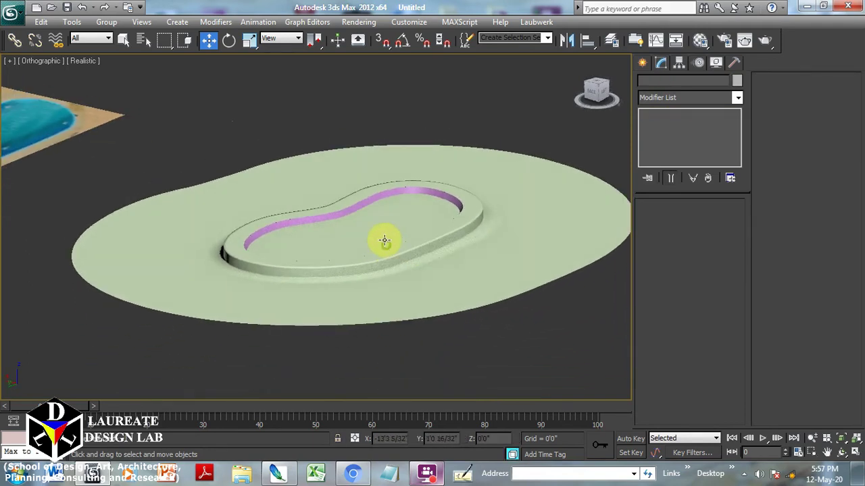
{"action": "scroll", "coordinate": [439, 221], "scroll_direction": "up", "scroll_amount": 2}
{"action": "scroll", "coordinate": [444, 232], "scroll_direction": "down", "scroll_amount": 1}
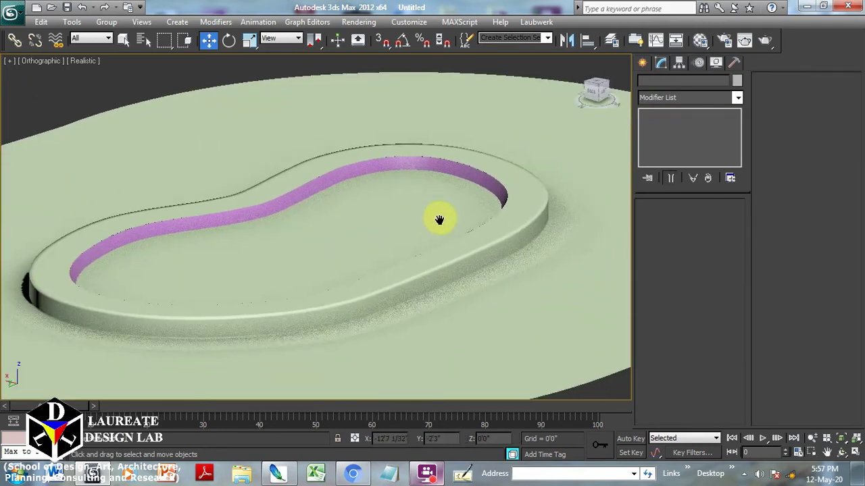
{"action": "scroll", "coordinate": [439, 219], "scroll_direction": "down", "scroll_amount": 1}
{"action": "scroll", "coordinate": [446, 230], "scroll_direction": "down", "scroll_amount": 1}
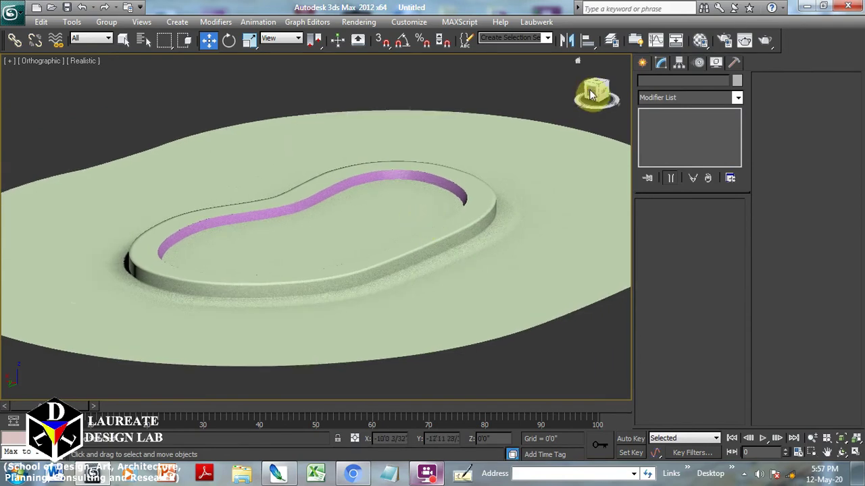
{"action": "left_click", "coordinate": [702, 41]}
Load the Liquid > Indoor Pool material and set its type to Generic Reflecting Pool
{"action": "left_click", "coordinate": [331, 299]}
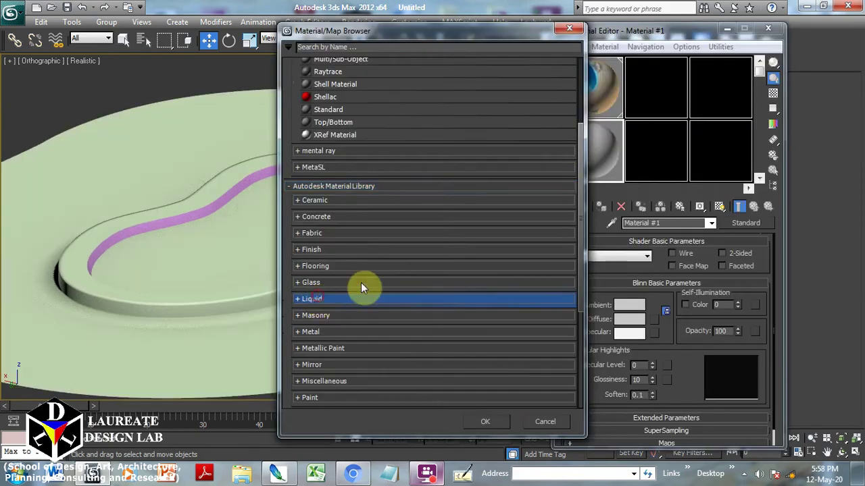
{"action": "scroll", "coordinate": [379, 260], "scroll_direction": "down", "scroll_amount": 1}
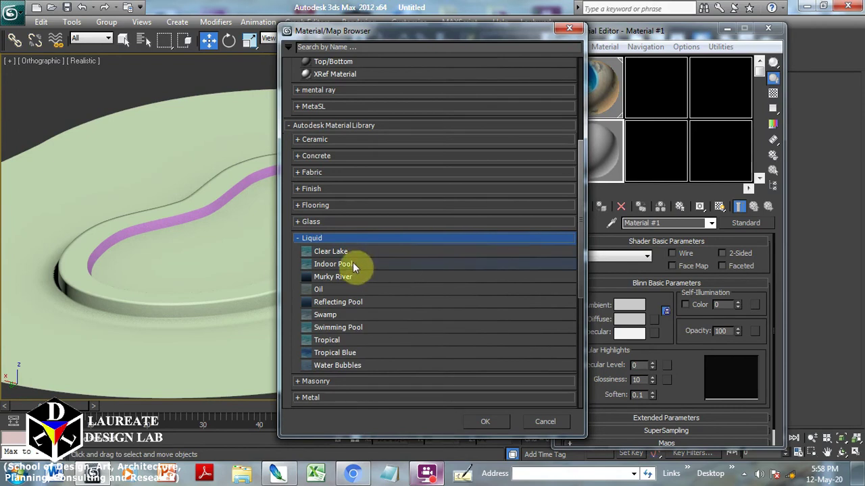
{"action": "double_click", "coordinate": [350, 265]}
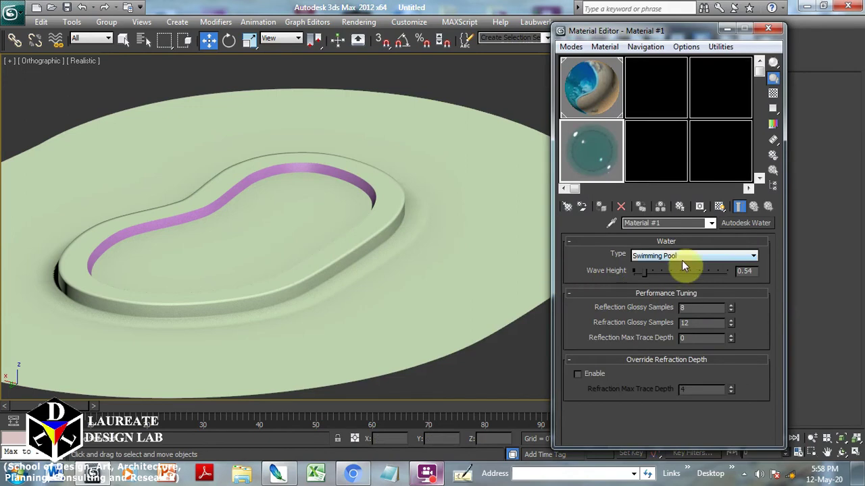
{"action": "left_click", "coordinate": [703, 257]}
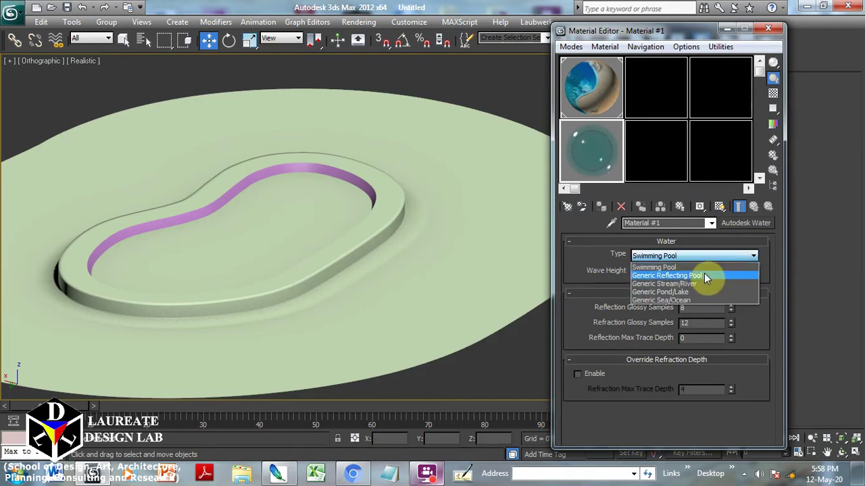
{"action": "left_click", "coordinate": [704, 276]}
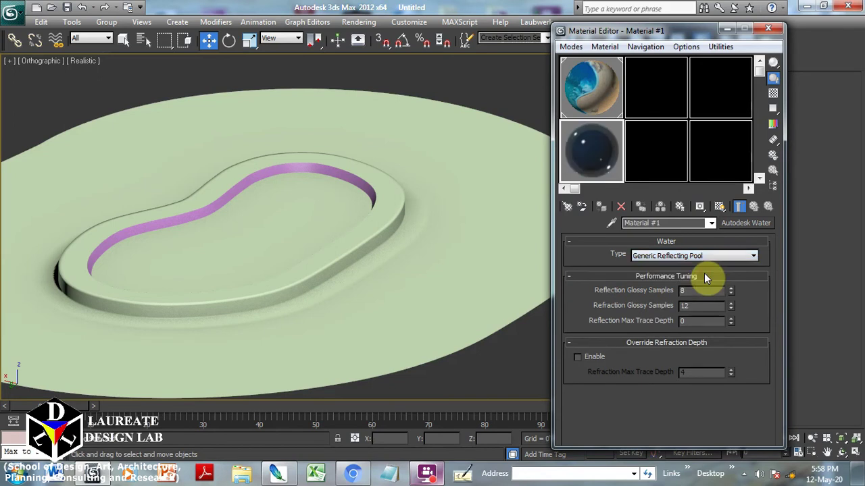
Assign it to the sunken pool surface as 'pool water', shown shaded in the viewport
{"action": "left_click", "coordinate": [271, 210]}
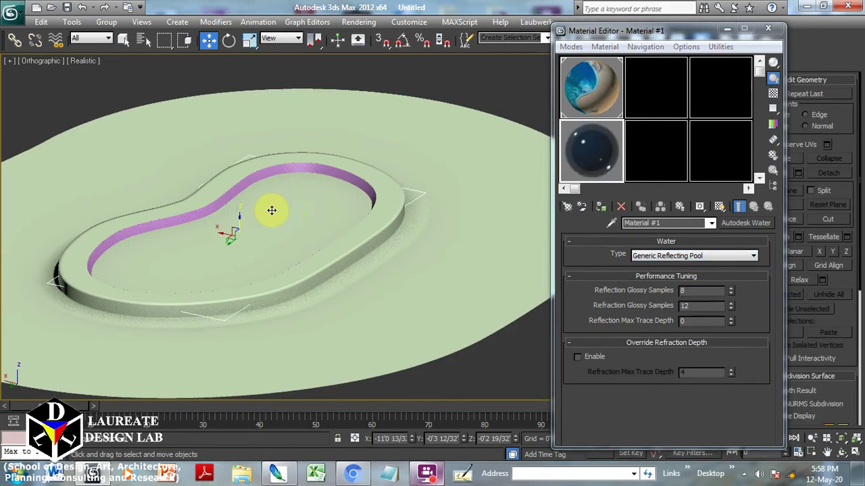
{"action": "left_click", "coordinate": [599, 209]}
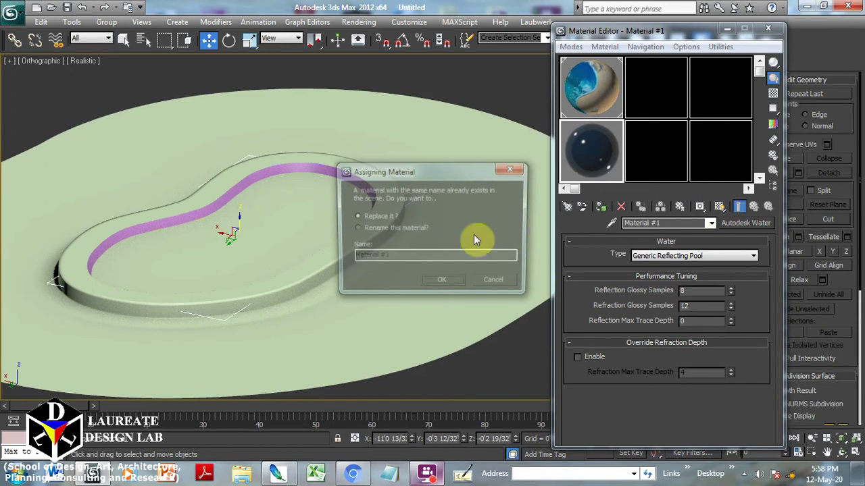
{"action": "left_click", "coordinate": [386, 228]}
{"action": "left_click_drag", "start_coordinate": [391, 257], "coordinate": [318, 250]}
{"action": "type", "text": "pool water"}
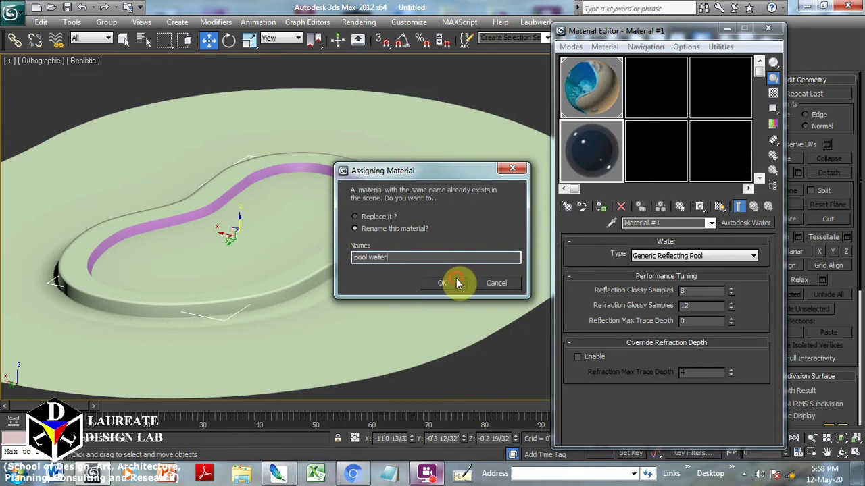
{"action": "left_click", "coordinate": [456, 279]}
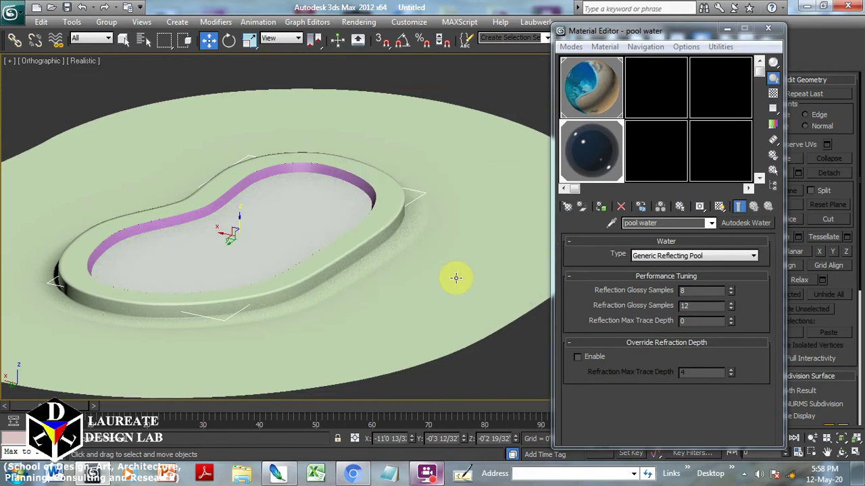
{"action": "left_click", "coordinate": [719, 206]}
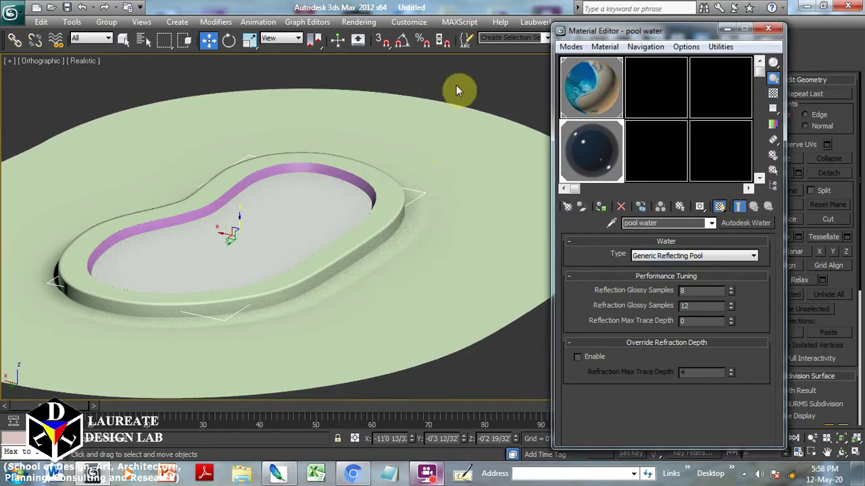
{"action": "scroll", "coordinate": [448, 149], "scroll_direction": "down", "scroll_amount": 3}
{"action": "scroll", "coordinate": [445, 177], "scroll_direction": "up", "scroll_amount": 2}
{"action": "scroll", "coordinate": [433, 183], "scroll_direction": "up", "scroll_amount": 2}
{"action": "scroll", "coordinate": [421, 190], "scroll_direction": "up", "scroll_amount": 2}
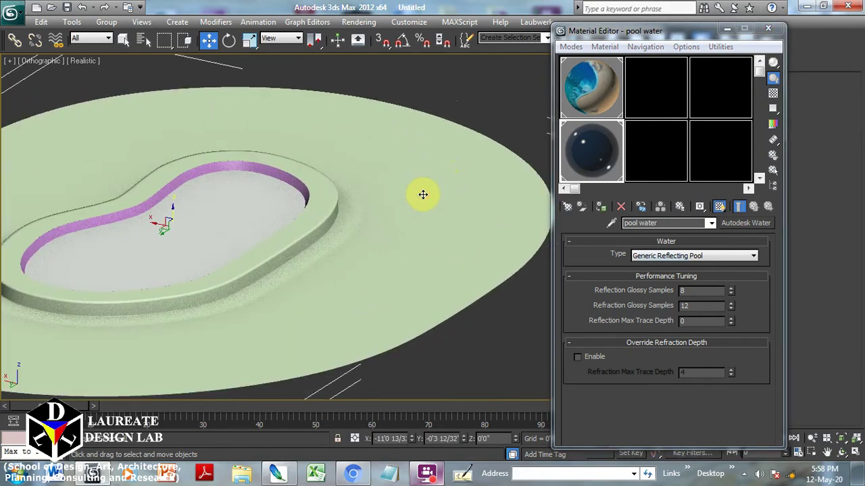
Assign Concrete > With Stone 1 to the ground deck as 'stone', textured in the viewport
{"action": "left_click", "coordinate": [567, 206]}
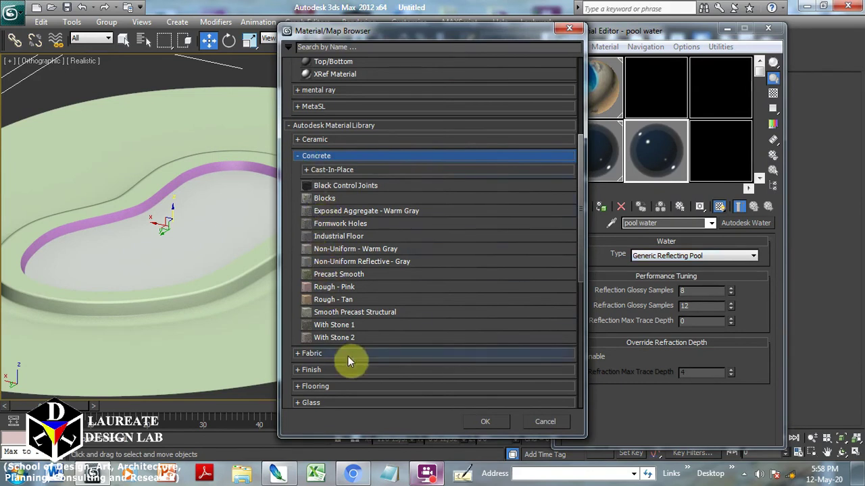
{"action": "double_click", "coordinate": [340, 327]}
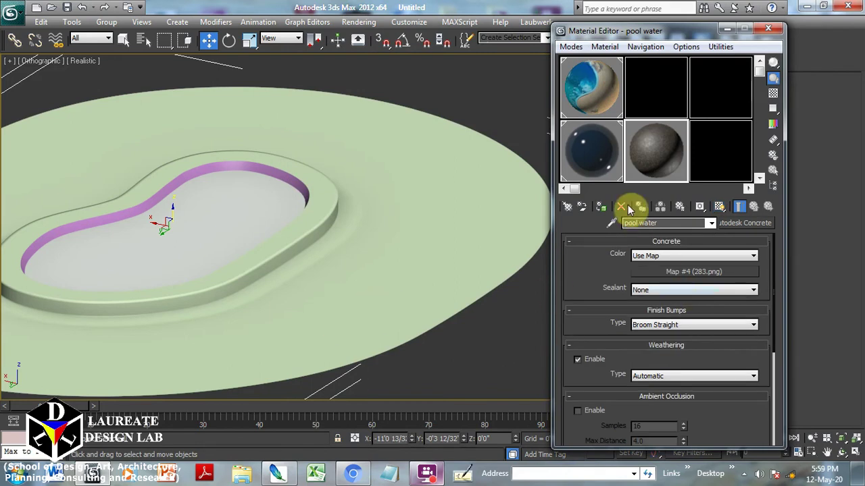
{"action": "left_click", "coordinate": [600, 206]}
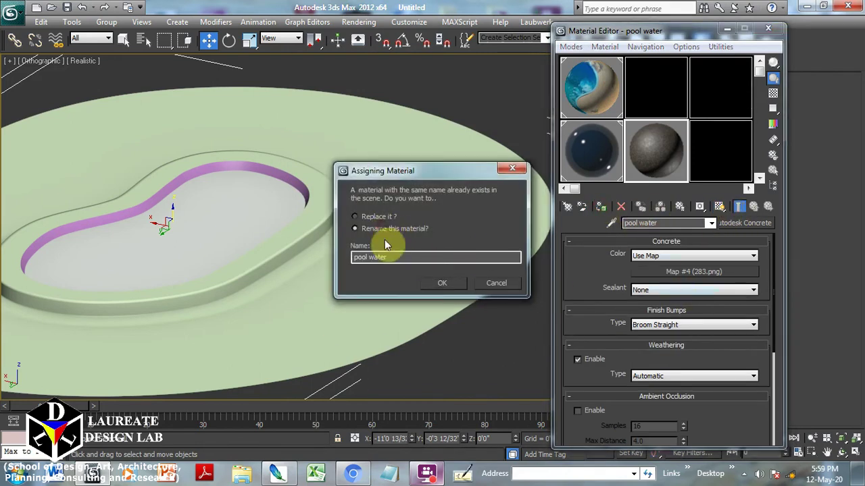
{"action": "left_click_drag", "start_coordinate": [391, 255], "coordinate": [294, 266]}
{"action": "type", "text": "stone"}
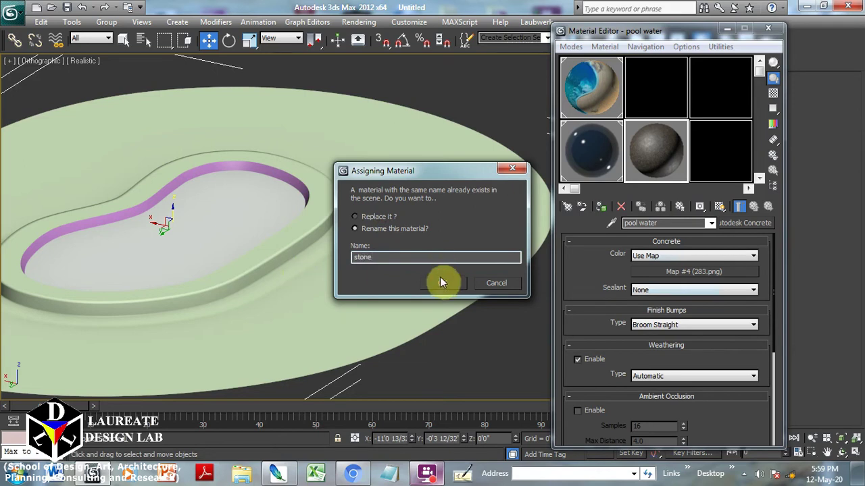
{"action": "left_click", "coordinate": [441, 282]}
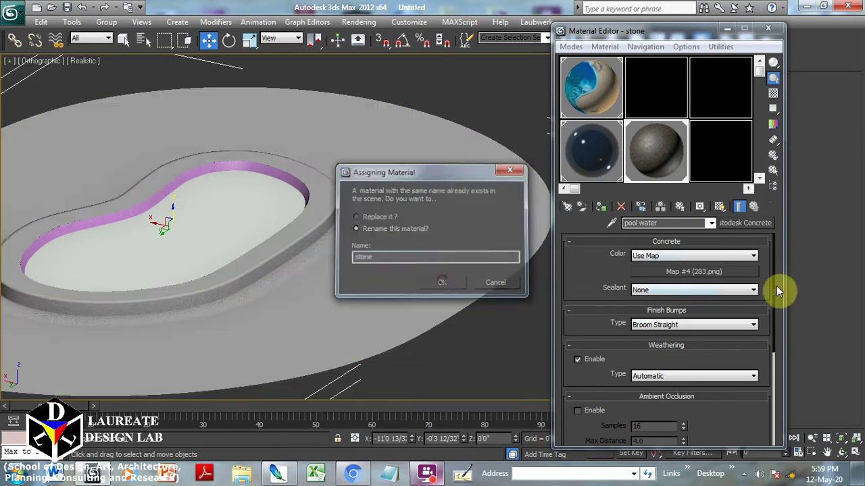
{"action": "left_click", "coordinate": [718, 207]}
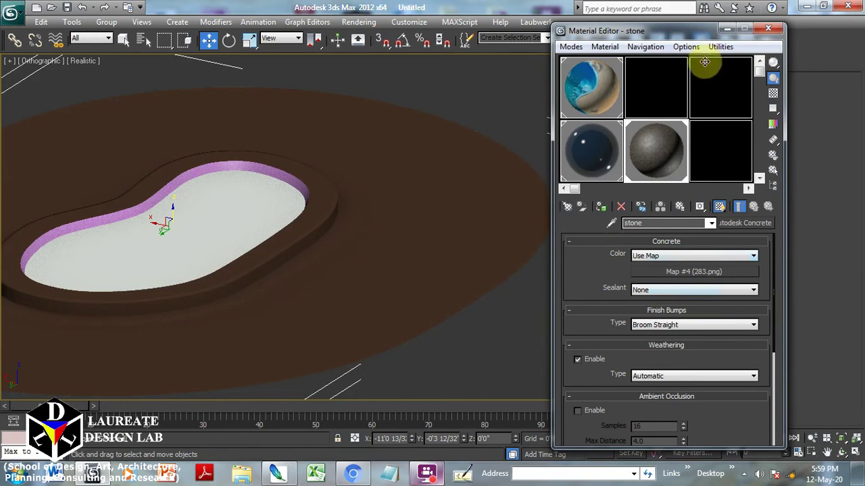
{"action": "left_click_drag", "start_coordinate": [715, 38], "coordinate": [595, 166]}
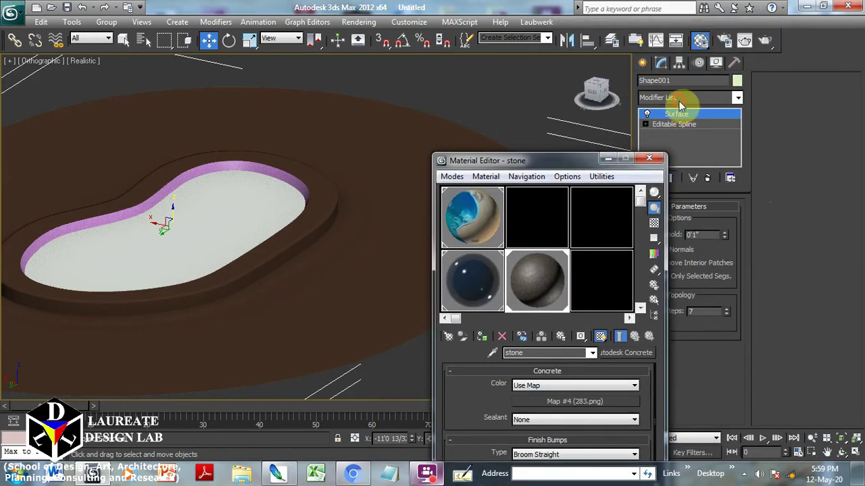
Add a UVW Map modifier to the deck shape
{"action": "left_click", "coordinate": [679, 101]}
{"action": "key", "text": "u"}
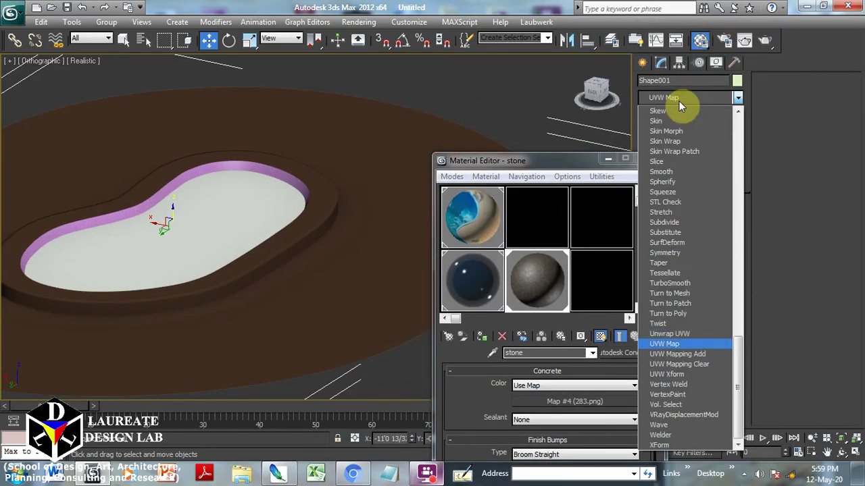
{"action": "left_click", "coordinate": [684, 342]}
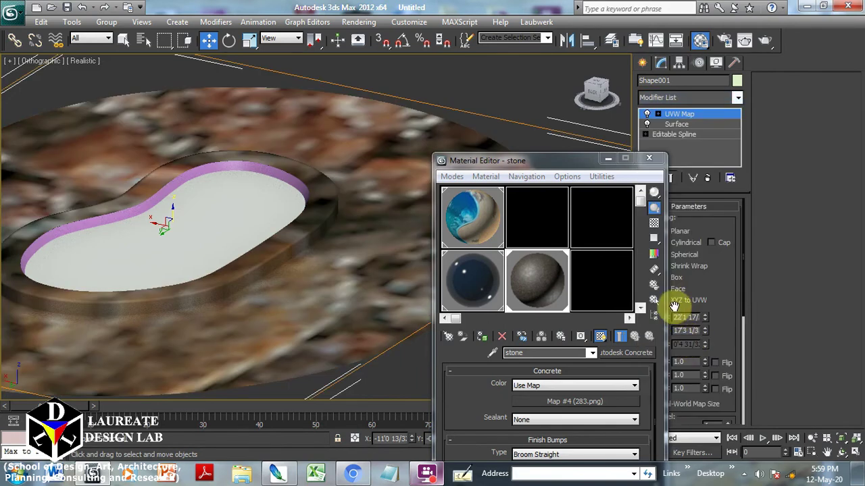
{"action": "left_click_drag", "start_coordinate": [570, 163], "coordinate": [564, 286]}
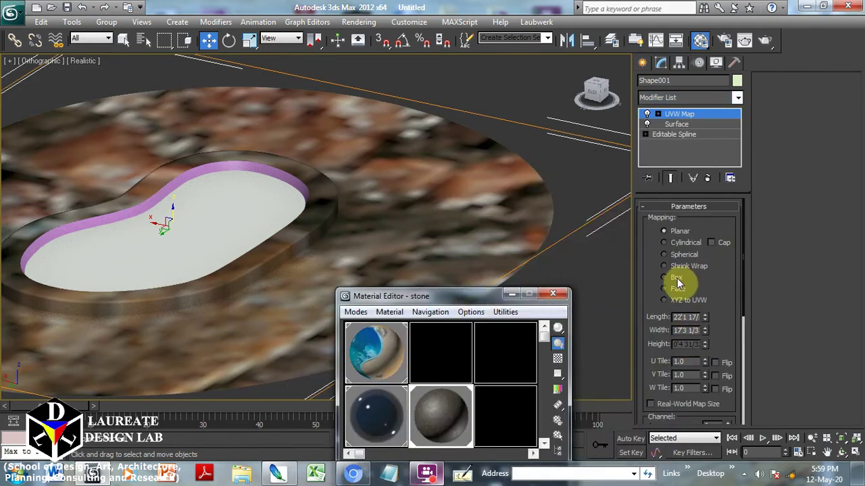
Set the UVW Map U Tile and V Tile both to 18.0
{"action": "left_click", "coordinate": [685, 362]}
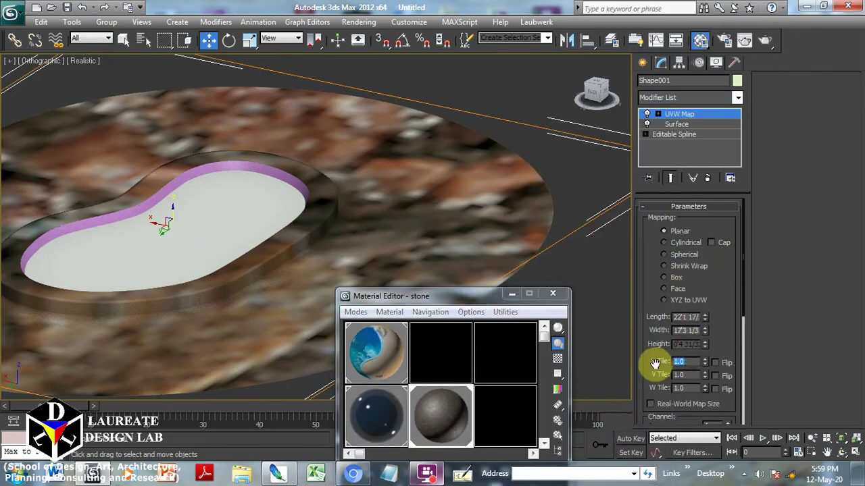
{"action": "type", "text": "12"}
{"action": "key", "text": "Tab"}
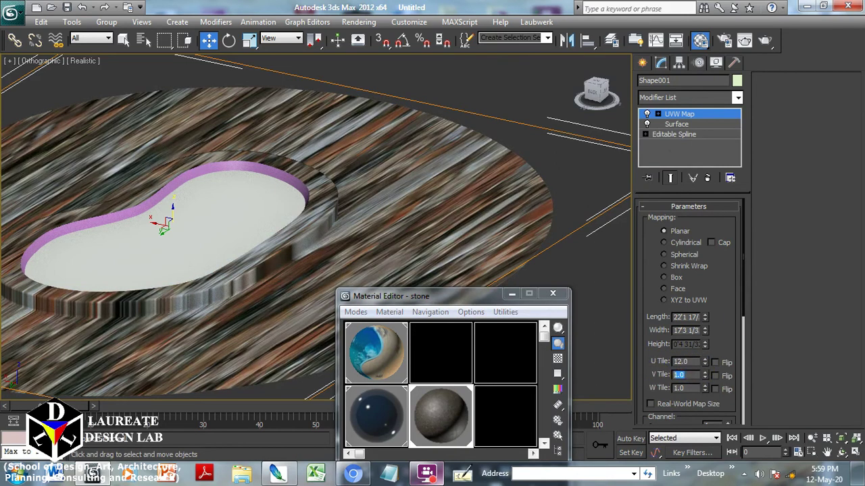
{"action": "type", "text": "2"}
{"action": "key", "text": "Return"}
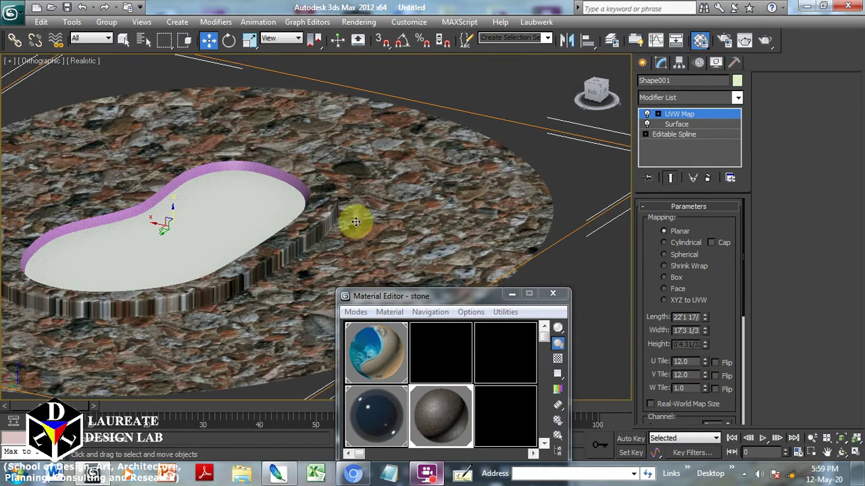
{"action": "middle_click_drag", "start_coordinate": [312, 194], "coordinate": [315, 185]}
{"action": "left_click_drag", "start_coordinate": [689, 361], "coordinate": [654, 360]}
{"action": "type", "text": "18"}
{"action": "key", "text": "Tab"}
{"action": "type", "text": "18"}
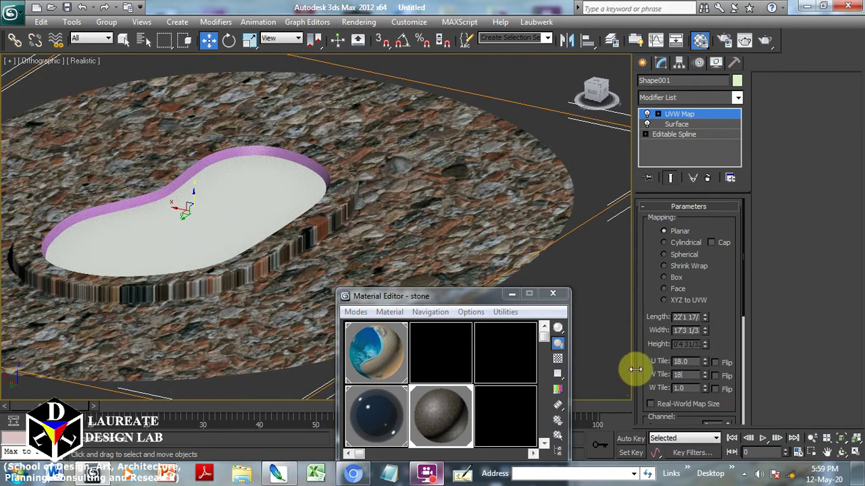
{"action": "key", "text": "Return"}
{"action": "mouse_move", "coordinate": [462, 159]}
{"action": "middle_mouse_down"}
{"action": "mouse_move", "coordinate": [405, 180]}
{"action": "mouse_move", "coordinate": [416, 183]}
{"action": "middle_mouse_up"}
In Top view, start a smooth Line above the deck and place points down its left side
{"action": "left_click", "coordinate": [641, 62]}
{"action": "key", "text": "t"}
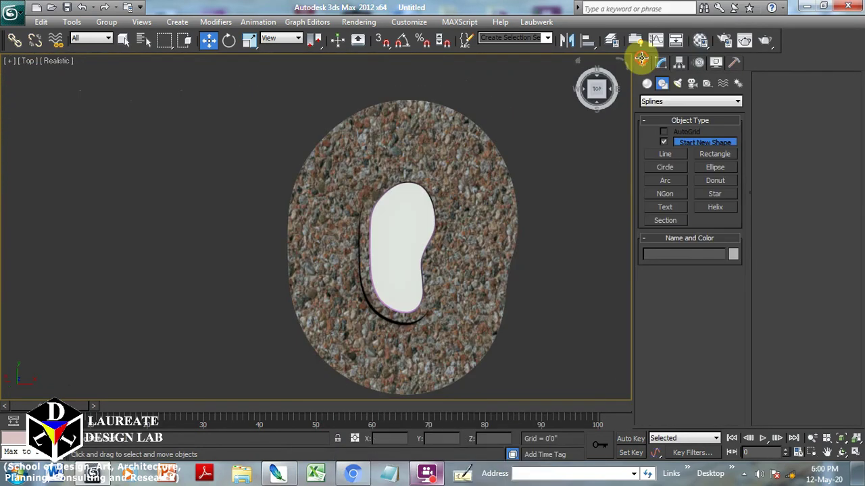
{"action": "left_click", "coordinate": [665, 154]}
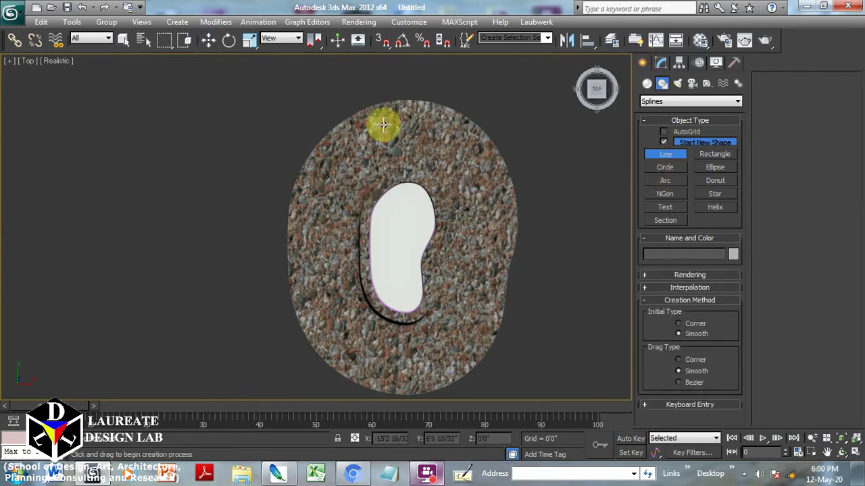
{"action": "scroll", "coordinate": [364, 108], "scroll_direction": "down", "scroll_amount": 2}
{"action": "left_click", "coordinate": [372, 101]}
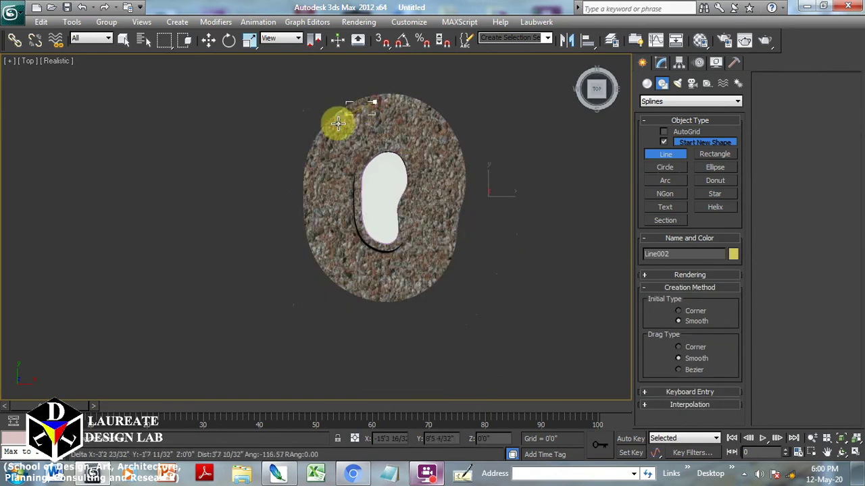
{"action": "left_click", "coordinate": [309, 173]}
{"action": "left_click", "coordinate": [314, 237]}
{"action": "left_click", "coordinate": [331, 269]}
{"action": "left_click", "coordinate": [365, 289]}
{"action": "left_click", "coordinate": [396, 310]}
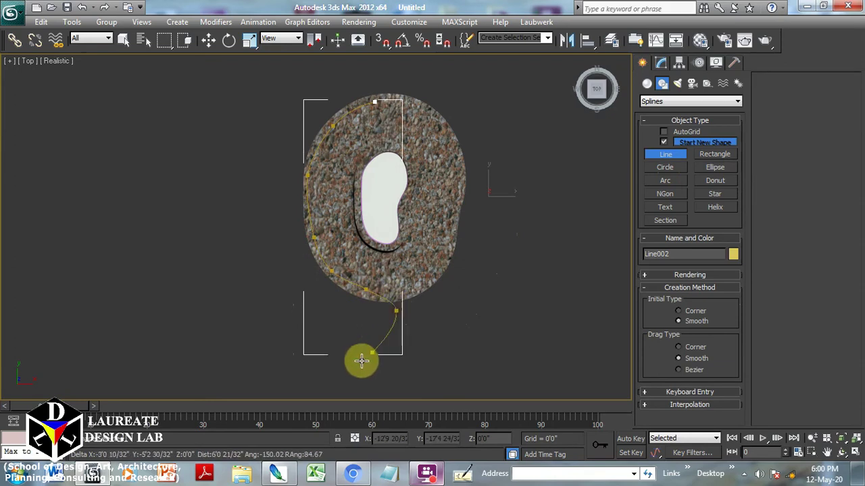
Continue the outline around the bottom, left and top, closing it into spline Line002
{"action": "left_click", "coordinate": [304, 376]}
{"action": "right_click", "coordinate": [262, 382]}
{"action": "left_click", "coordinate": [200, 366]}
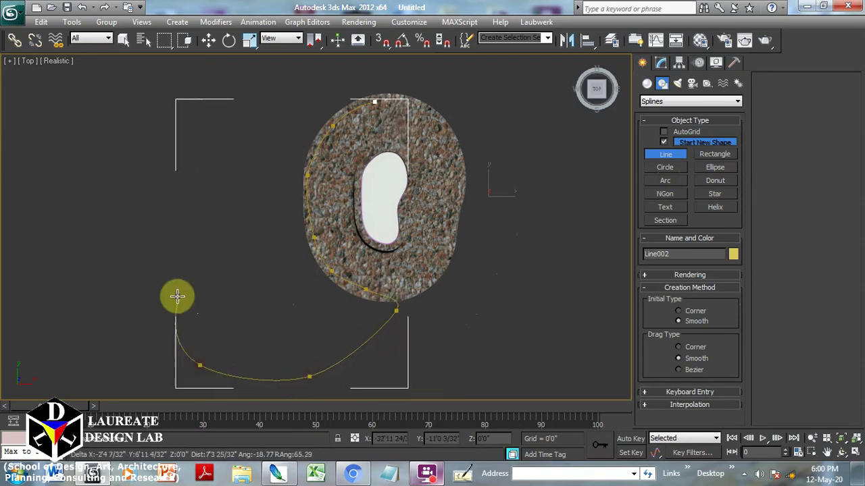
{"action": "left_click", "coordinate": [120, 223]}
{"action": "left_click", "coordinate": [193, 66]}
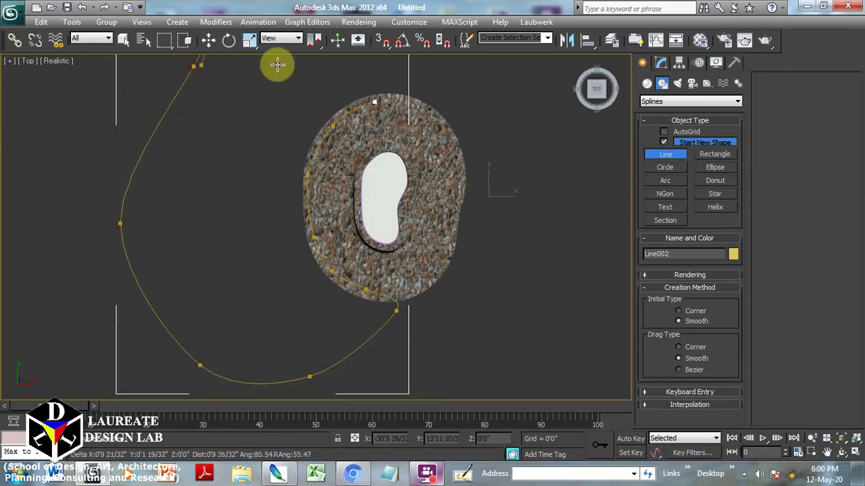
{"action": "left_click", "coordinate": [385, 62]}
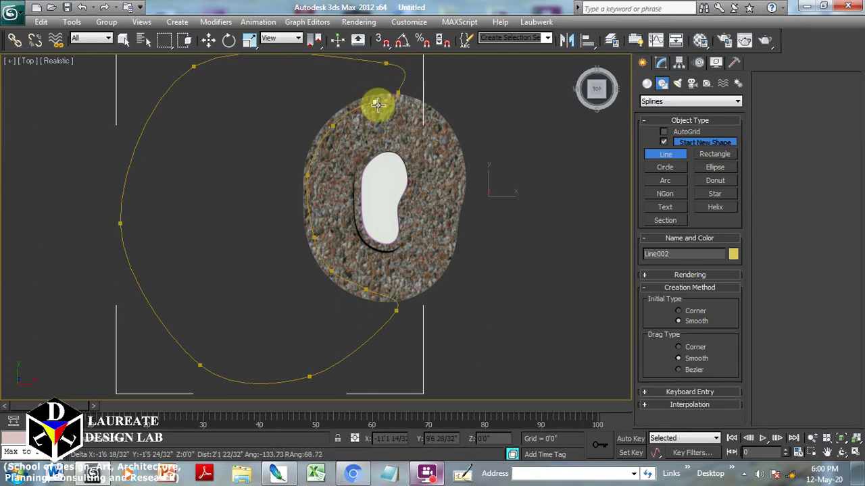
{"action": "left_click", "coordinate": [375, 102]}
{"action": "left_click", "coordinate": [409, 275]}
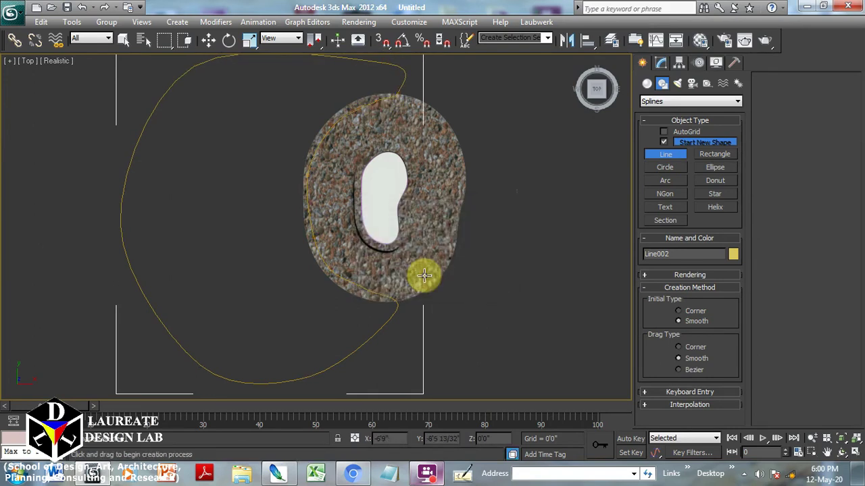
{"action": "middle_click_drag", "start_coordinate": [366, 322], "coordinate": [355, 316]}
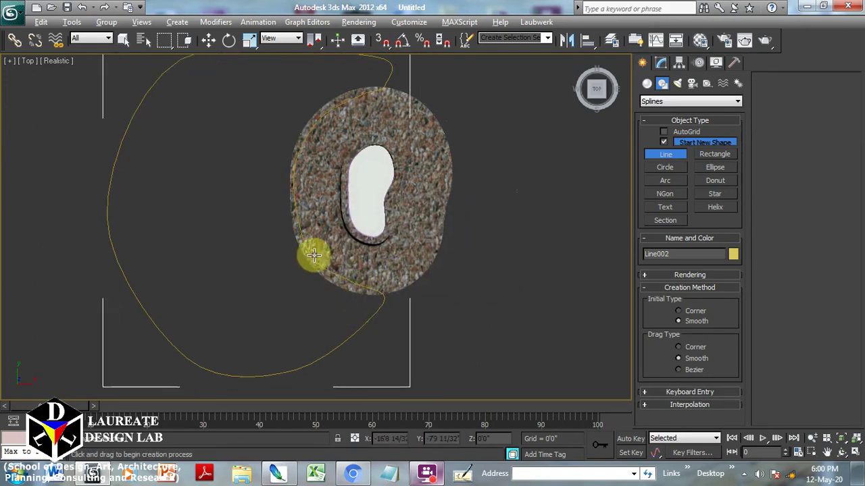
{"action": "right_click", "coordinate": [297, 208]}
{"action": "mouse_move", "coordinate": [297, 208]}
{"action": "middle_mouse_down", "text": "alt"}
{"action": "mouse_move", "coordinate": [309, 180]}
{"action": "mouse_move", "coordinate": [299, 150]}
{"action": "middle_mouse_up", "text": "alt"}
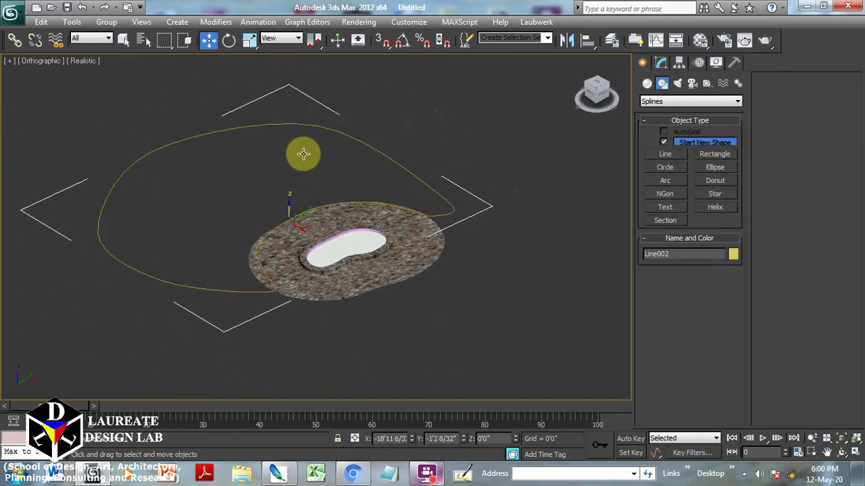
Convert Line002 to an Editable Poly and show the scene in wireframe
{"action": "right_click", "coordinate": [309, 119]}
{"action": "mouse_move", "coordinate": [333, 233]}
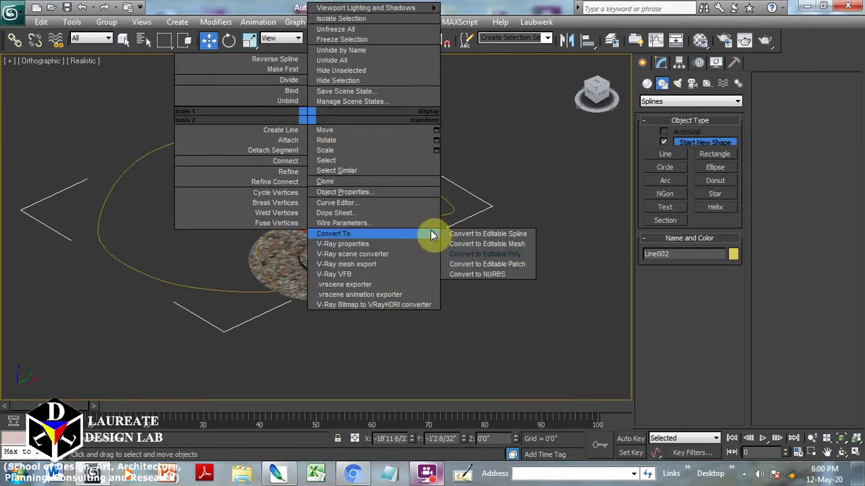
{"action": "left_click", "coordinate": [523, 262]}
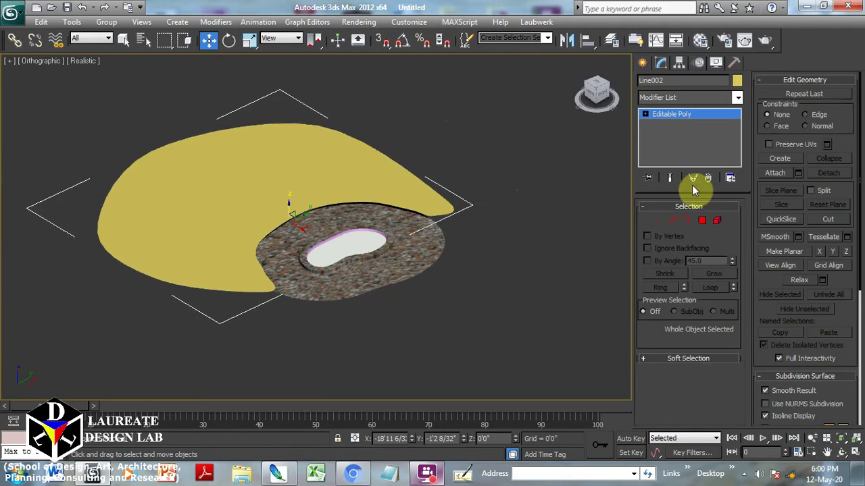
{"action": "key", "text": "F3"}
Select Line002's polygon and apply MSmooth three times for a 23296-polygon mesh
{"action": "left_click", "coordinate": [687, 222]}
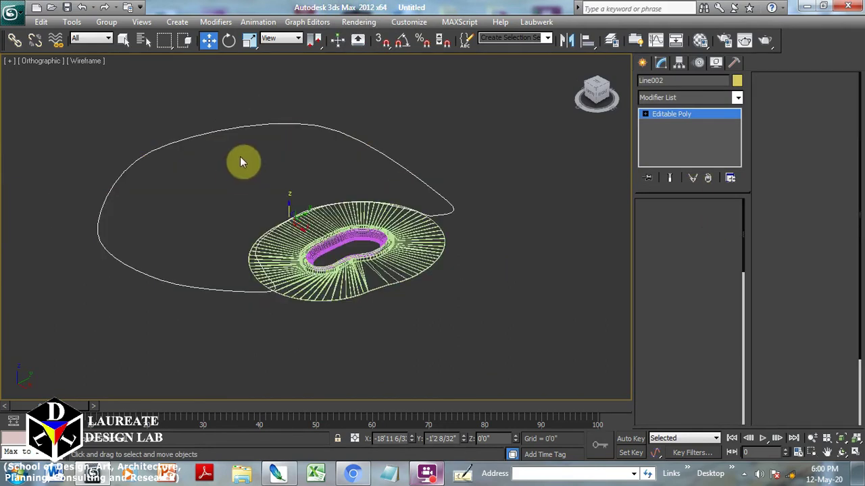
{"action": "left_click", "coordinate": [240, 156]}
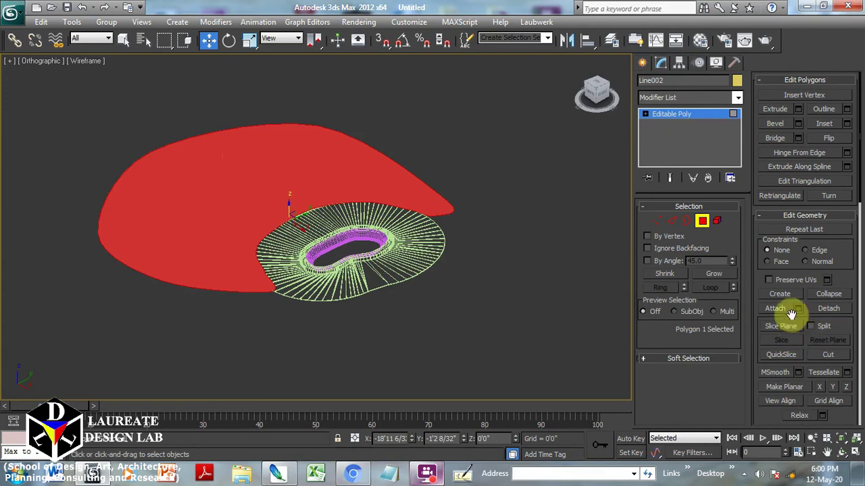
{"action": "left_click", "coordinate": [783, 372]}
{"action": "left_click", "coordinate": [784, 372]}
{"action": "left_click", "coordinate": [784, 372]}
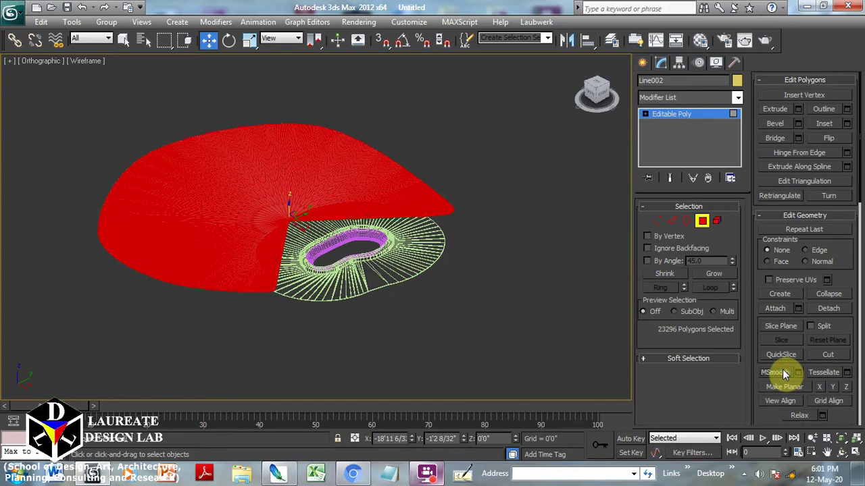
{"action": "left_click", "coordinate": [656, 221]}
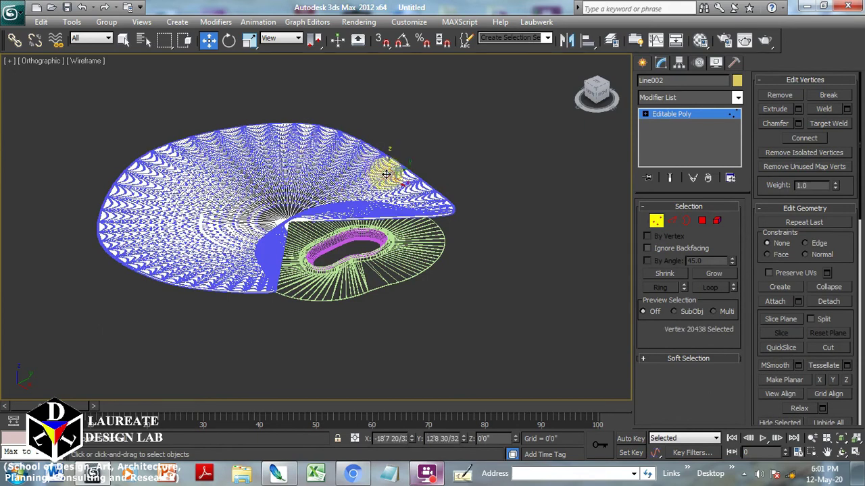
In Top view, enable Use Soft Selection and Paint Soft Selection with an enlarged brush
{"action": "key", "text": "t"}
{"action": "scroll", "coordinate": [338, 102], "scroll_direction": "down", "scroll_amount": 2}
{"action": "scroll", "coordinate": [390, 156], "scroll_direction": "down", "scroll_amount": 2}
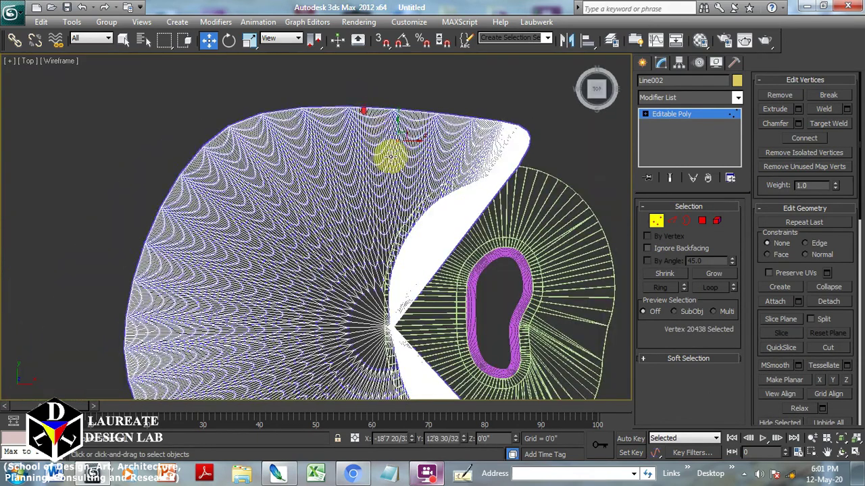
{"action": "middle_click_drag", "start_coordinate": [389, 156], "coordinate": [372, 119]}
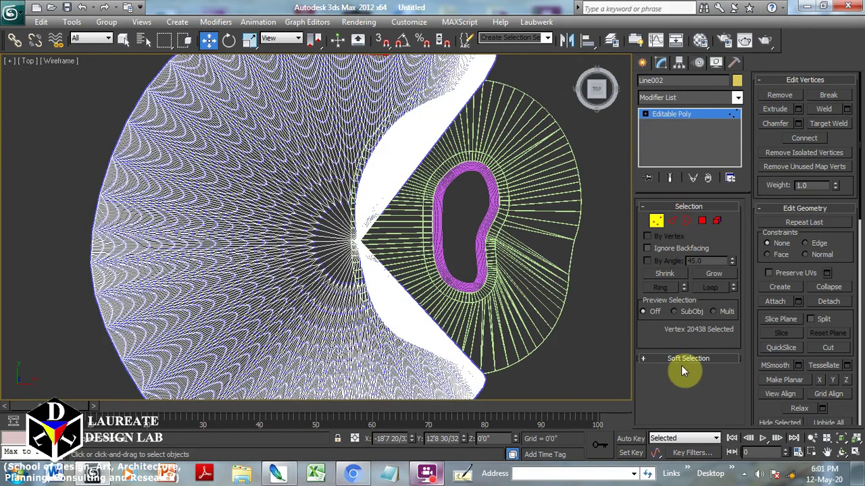
{"action": "left_click", "coordinate": [686, 358]}
{"action": "left_click", "coordinate": [768, 95]}
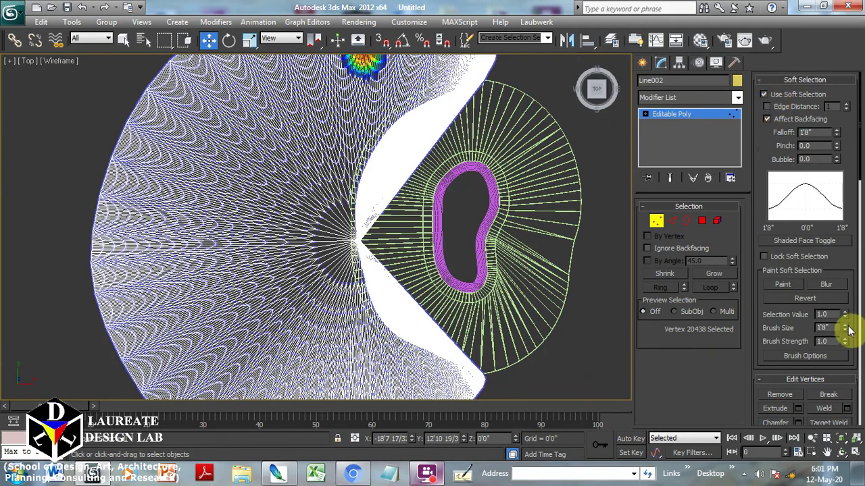
{"action": "left_click_drag", "start_coordinate": [845, 329], "coordinate": [847, 305]}
{"action": "middle_click_drag", "start_coordinate": [328, 135], "coordinate": [356, 194]}
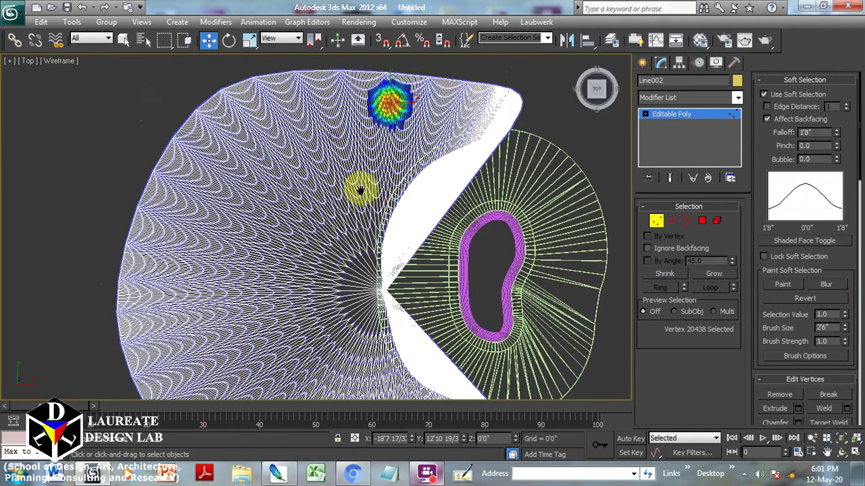
{"action": "left_click", "coordinate": [461, 116]}
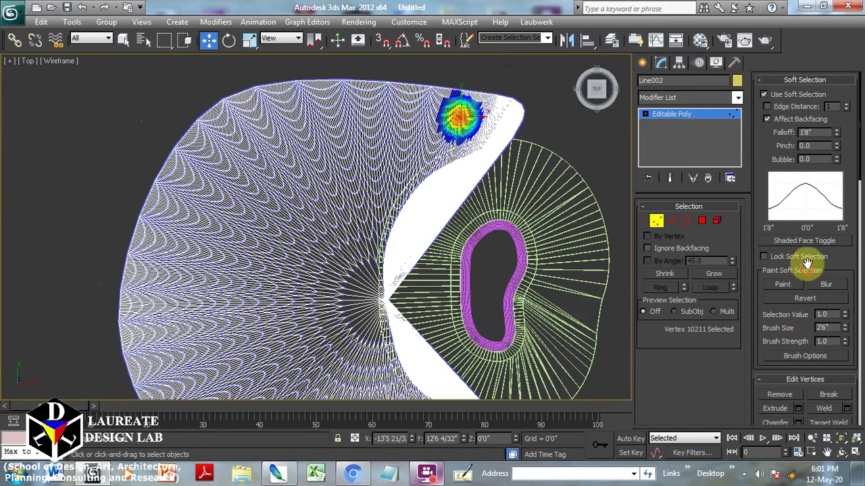
{"action": "left_click_drag", "start_coordinate": [809, 252], "coordinate": [809, 233]}
{"action": "left_click", "coordinate": [782, 266]}
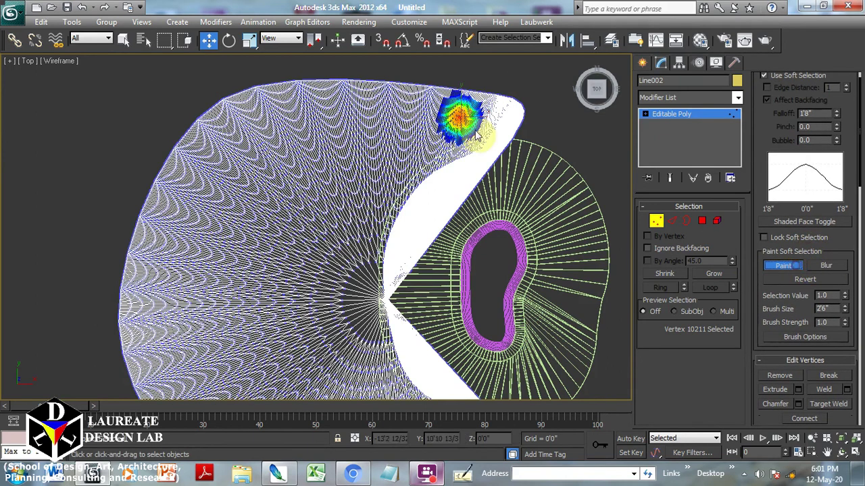
Paint a soft-selection band along the terrain's top, bottom and left edges with a ~6' brush, plus an inner spot
{"action": "mouse_move", "coordinate": [466, 121]}
{"action": "left_mouse_down"}
{"action": "mouse_move", "coordinate": [314, 116]}
{"action": "mouse_move", "coordinate": [171, 336]}
{"action": "left_mouse_up"}
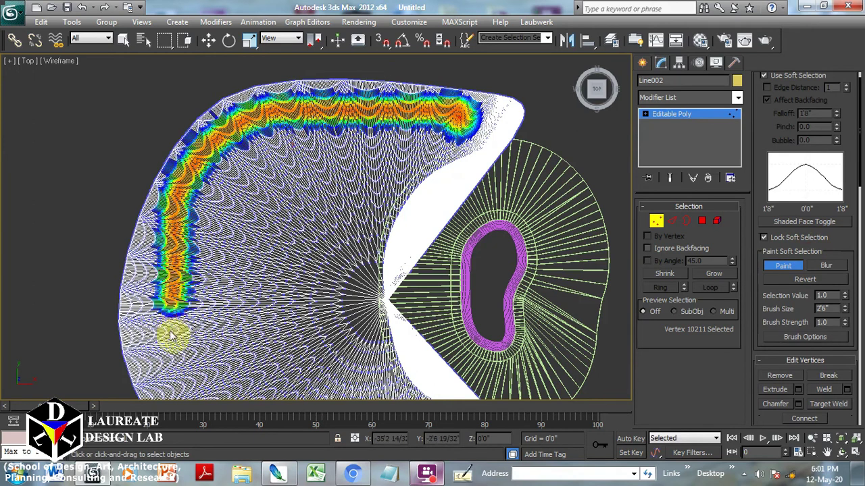
{"action": "middle_click_drag", "start_coordinate": [248, 237], "coordinate": [261, 126]}
{"action": "middle_click_drag", "start_coordinate": [206, 331], "coordinate": [212, 255]}
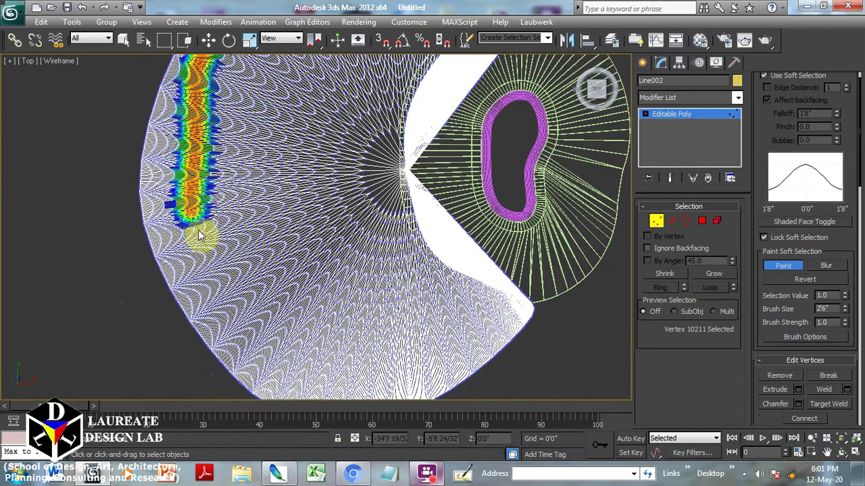
{"action": "left_click_drag", "start_coordinate": [199, 234], "coordinate": [419, 377]}
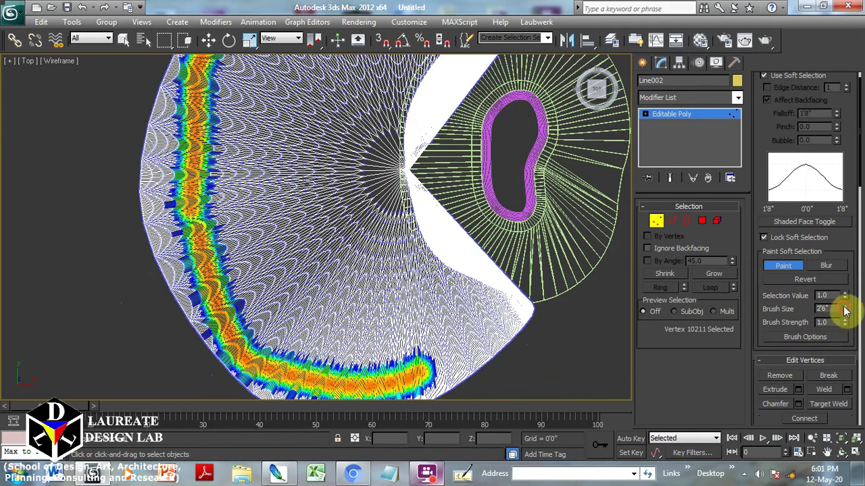
{"action": "left_click_drag", "start_coordinate": [845, 309], "coordinate": [843, 228]}
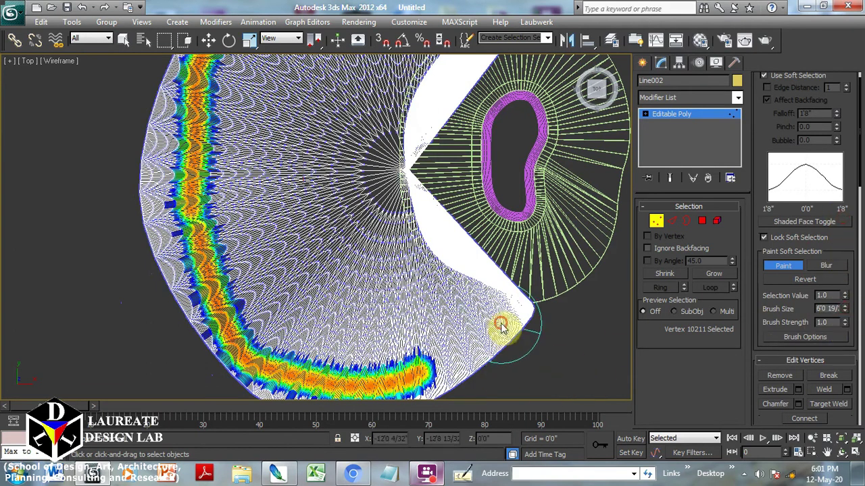
{"action": "left_click_drag", "start_coordinate": [500, 327], "coordinate": [239, 291]}
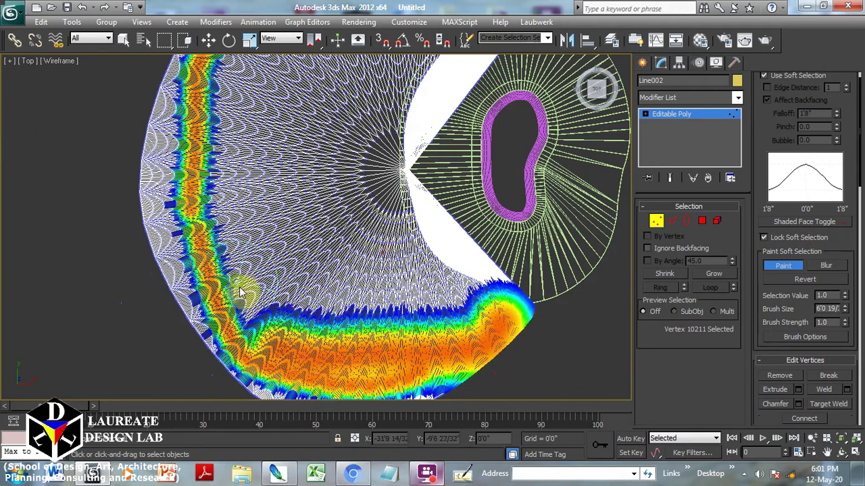
{"action": "middle_click_drag", "start_coordinate": [220, 204], "coordinate": [247, 305]}
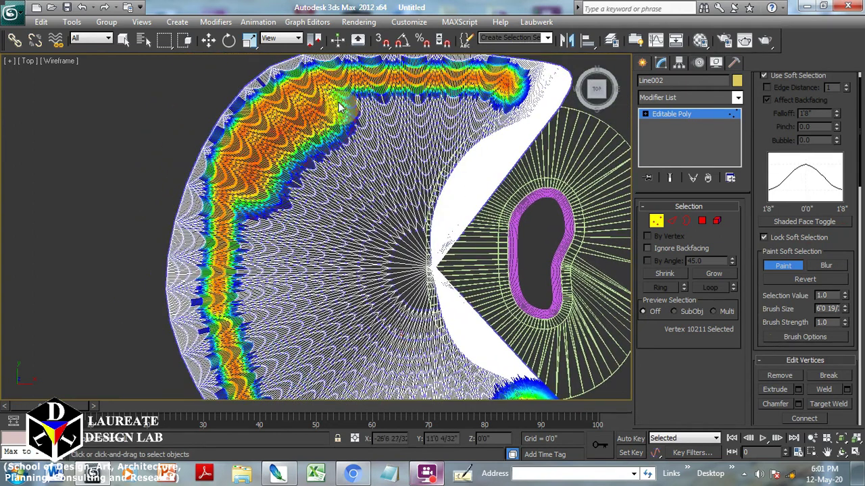
{"action": "left_click_drag", "start_coordinate": [340, 107], "coordinate": [534, 87]}
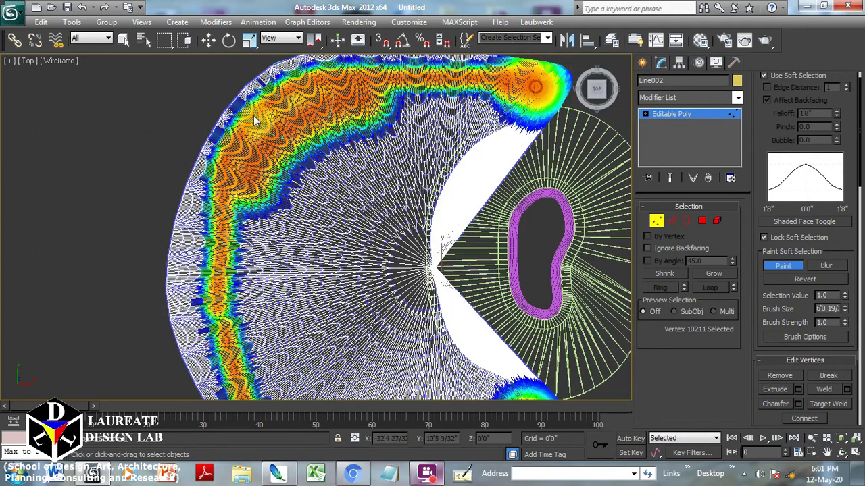
{"action": "left_click_drag", "start_coordinate": [220, 256], "coordinate": [181, 289]}
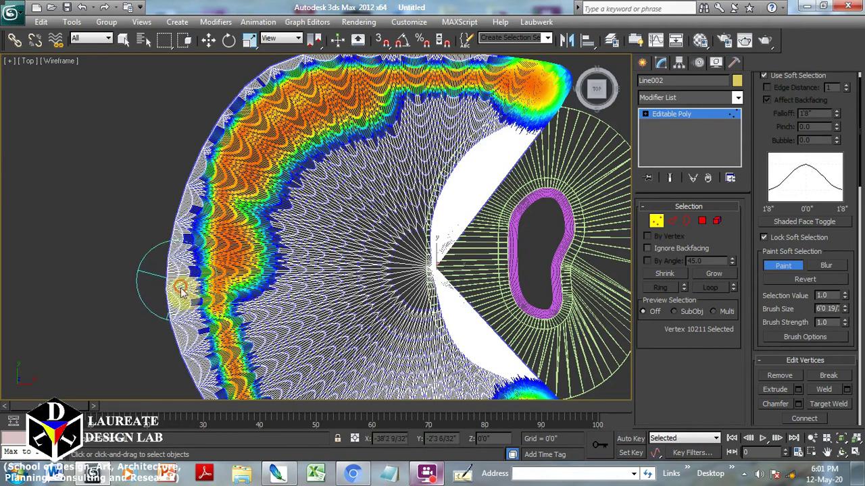
{"action": "middle_click_drag", "start_coordinate": [269, 346], "coordinate": [218, 250]}
{"action": "left_click", "coordinate": [241, 276]}
Move the soft-selected rim vertices up into hilly ridges, show Realistic shading, and exit Vertex level
{"action": "scroll", "coordinate": [424, 261], "scroll_direction": "down", "scroll_amount": 2}
{"action": "mouse_move", "coordinate": [424, 261]}
{"action": "middle_mouse_down", "text": "alt"}
{"action": "mouse_move", "coordinate": [398, 279]}
{"action": "mouse_move", "coordinate": [350, 269]}
{"action": "mouse_move", "coordinate": [328, 228]}
{"action": "mouse_move", "coordinate": [250, 193]}
{"action": "mouse_move", "coordinate": [162, 107]}
{"action": "middle_mouse_up", "text": "alt"}
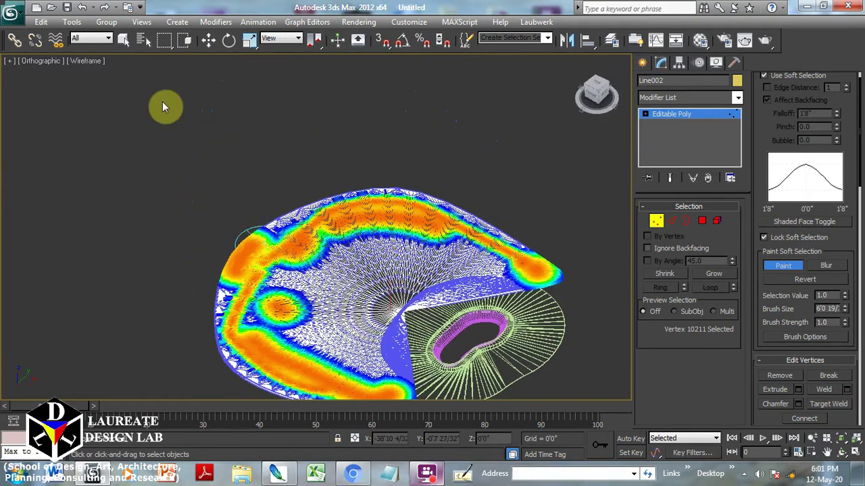
{"action": "left_click", "coordinate": [211, 43]}
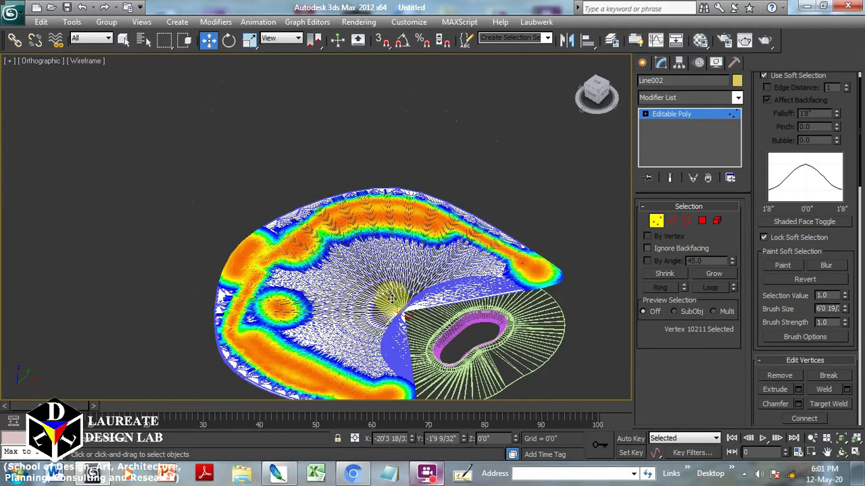
{"action": "left_click_drag", "start_coordinate": [389, 296], "coordinate": [387, 270]}
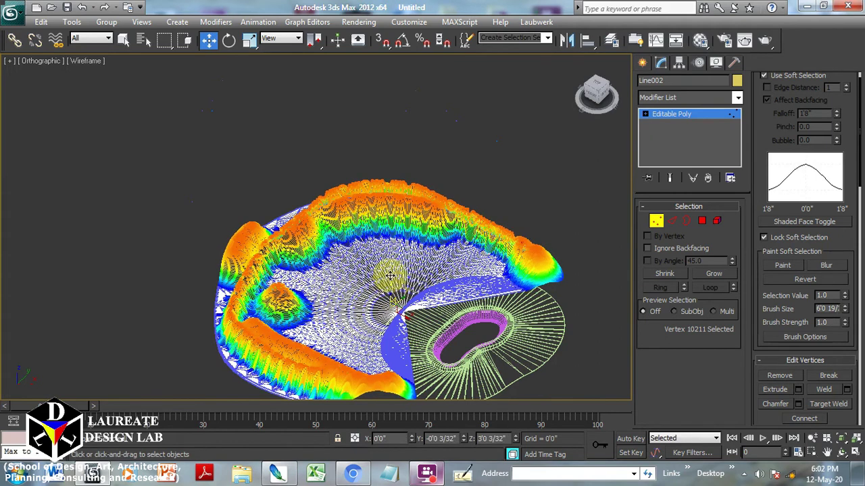
{"action": "scroll", "coordinate": [381, 315], "scroll_direction": "up", "scroll_amount": 2}
{"action": "scroll", "coordinate": [398, 226], "scroll_direction": "up", "scroll_amount": 3}
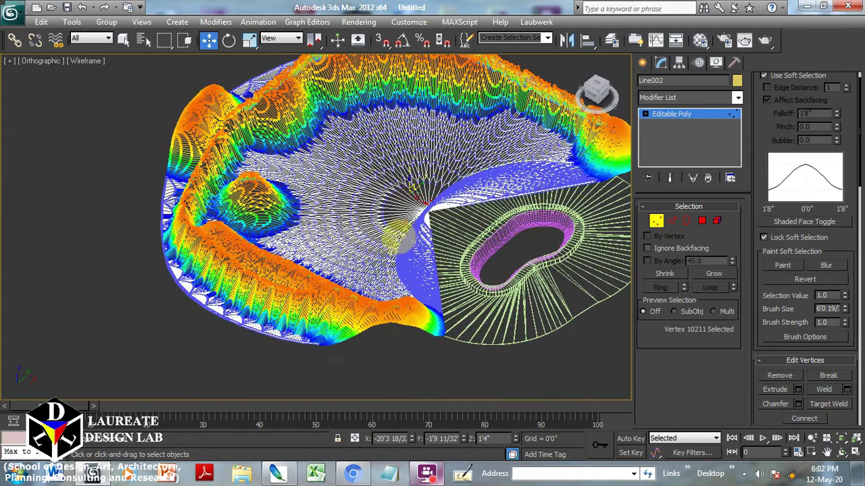
{"action": "left_click_drag", "start_coordinate": [407, 180], "coordinate": [406, 176]}
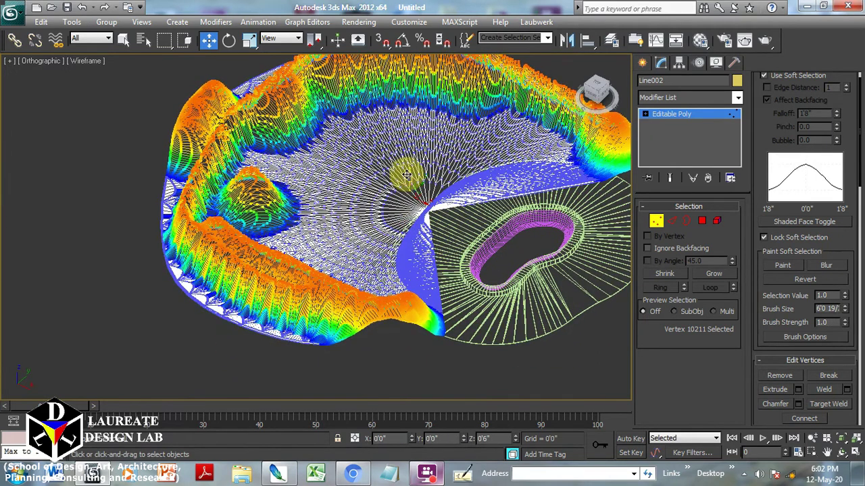
{"action": "key", "text": "F3"}
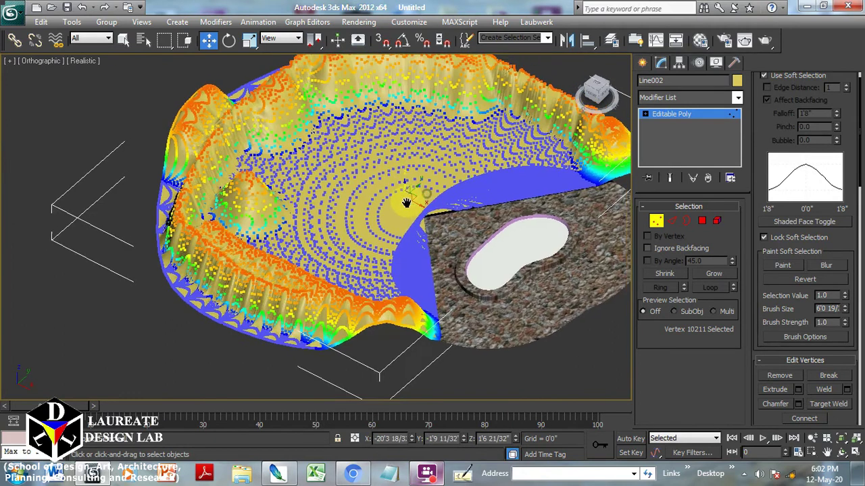
{"action": "left_click", "coordinate": [657, 221]}
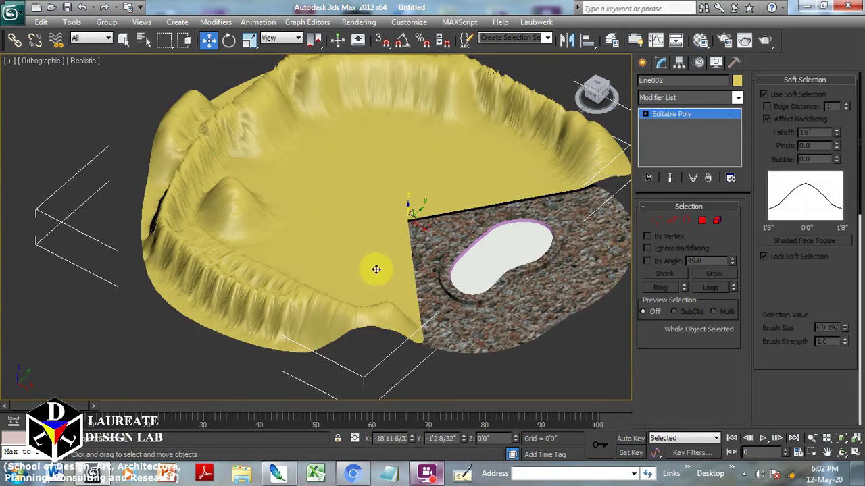
Lower Line002 to Z -0'5 10/32" so the whole stone deck shows above the terrain
{"action": "mouse_move", "coordinate": [365, 314]}
{"action": "middle_mouse_down"}
{"action": "mouse_move", "coordinate": [247, 322]}
{"action": "mouse_move", "coordinate": [257, 230]}
{"action": "mouse_move", "coordinate": [297, 194]}
{"action": "middle_mouse_up"}
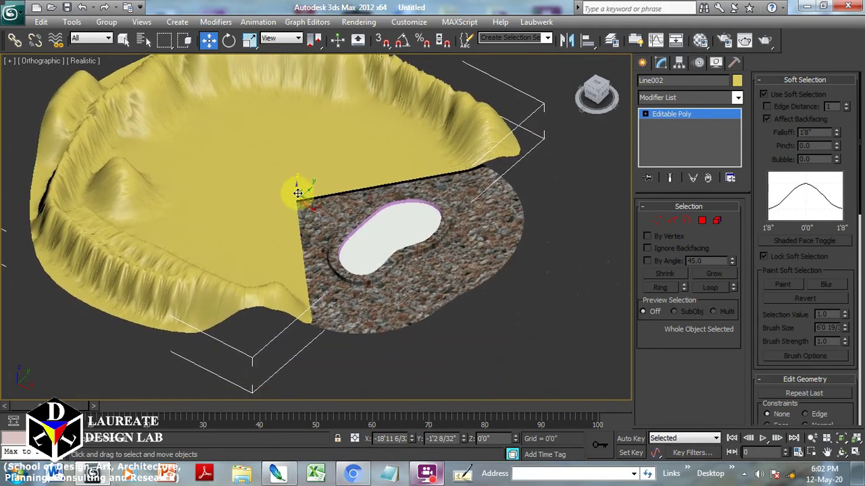
{"action": "left_click_drag", "start_coordinate": [297, 192], "coordinate": [298, 194]}
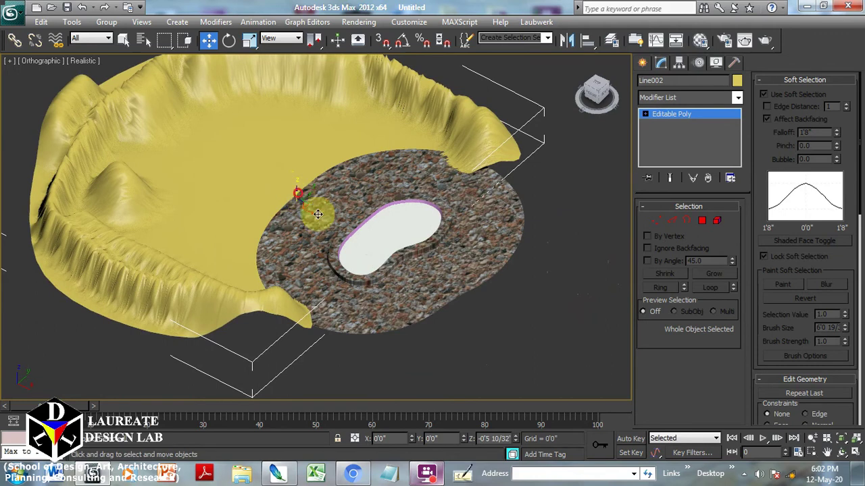
{"action": "middle_click_drag", "start_coordinate": [444, 242], "coordinate": [439, 249]}
{"action": "middle_click_drag", "start_coordinate": [438, 256], "coordinate": [436, 212]}
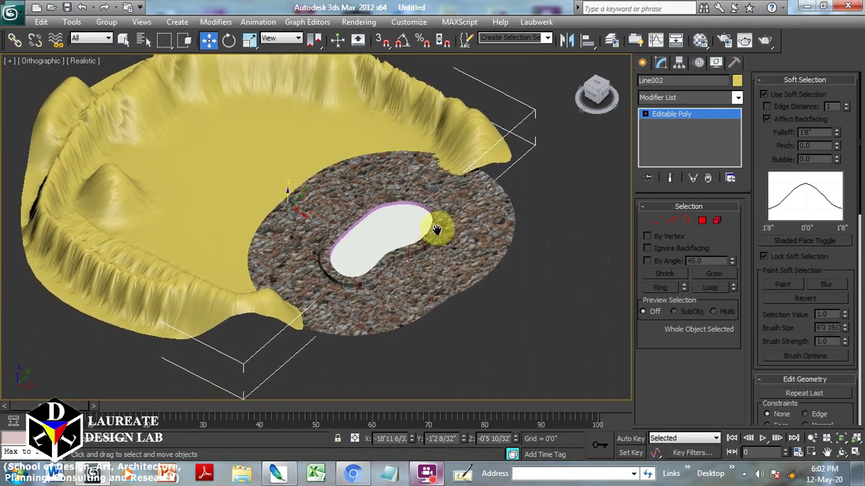
In Top view, start a new Line at the terrain's upper end and run points down the deck's right edge
{"action": "key", "text": "t"}
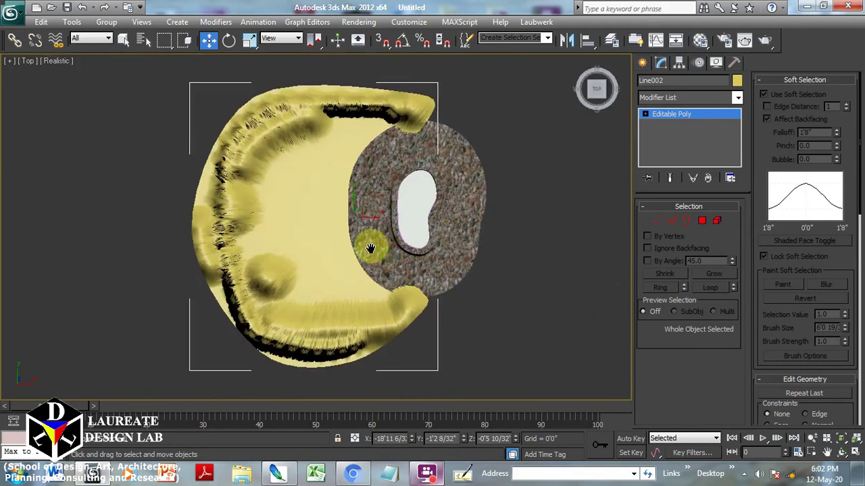
{"action": "left_click", "coordinate": [642, 62]}
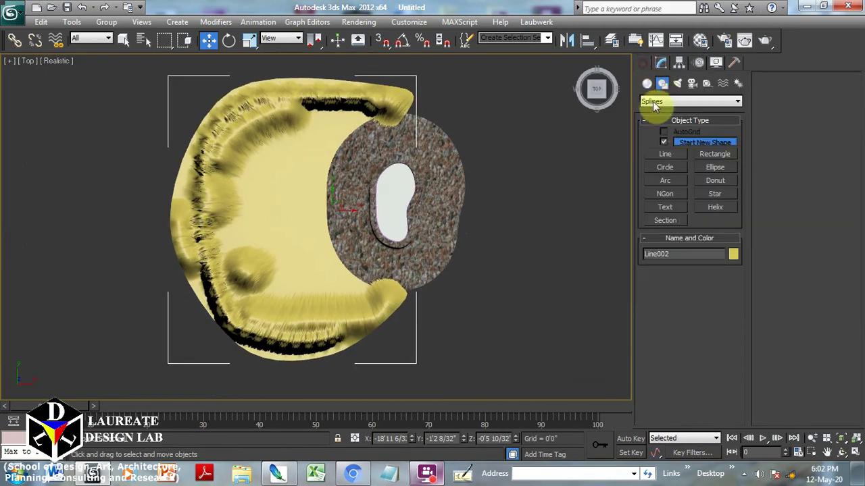
{"action": "left_click", "coordinate": [665, 154]}
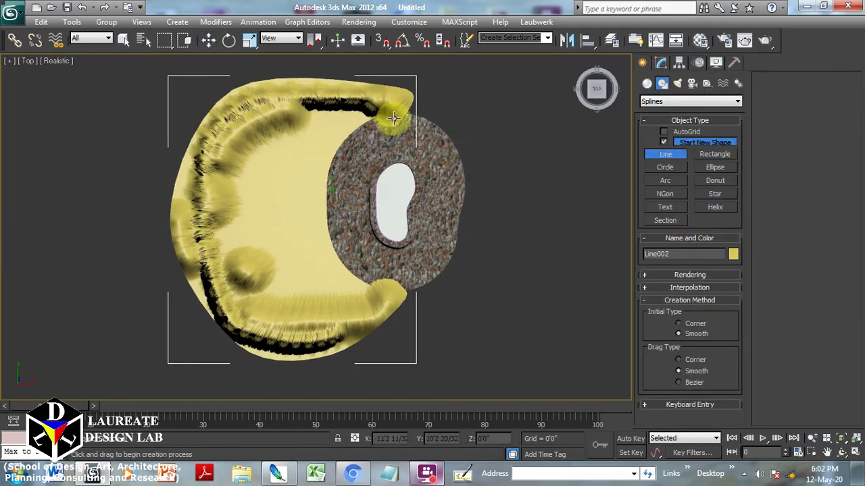
{"action": "left_click", "coordinate": [420, 118]}
{"action": "left_click", "coordinate": [442, 142]}
{"action": "left_click", "coordinate": [449, 177]}
{"action": "left_click", "coordinate": [452, 220]}
{"action": "left_click", "coordinate": [442, 263]}
{"action": "left_click", "coordinate": [429, 276]}
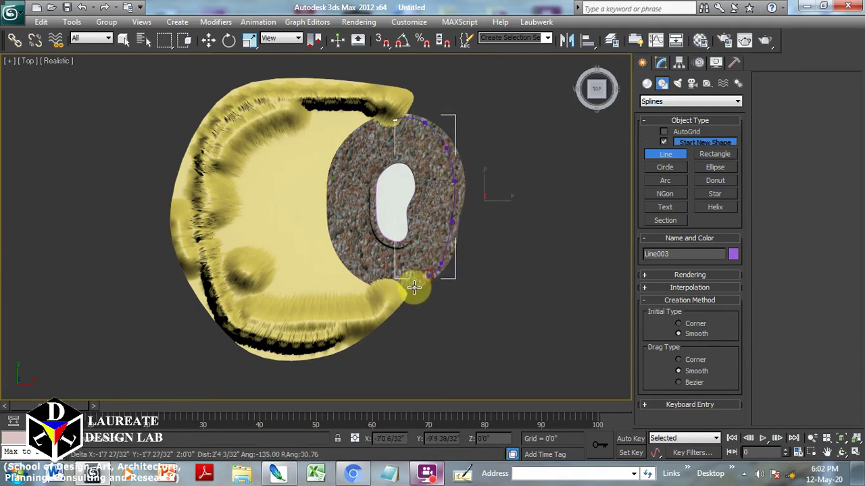
{"action": "left_click", "coordinate": [406, 288]}
{"action": "left_click", "coordinate": [413, 371]}
Add points up around the right side and close the spline into Line003
{"action": "left_click", "coordinate": [522, 349]}
{"action": "left_click", "coordinate": [551, 298]}
{"action": "left_click", "coordinate": [554, 236]}
{"action": "left_click", "coordinate": [533, 160]}
{"action": "left_click", "coordinate": [481, 102]}
{"action": "left_click", "coordinate": [441, 63]}
{"action": "left_click", "coordinate": [407, 57]}
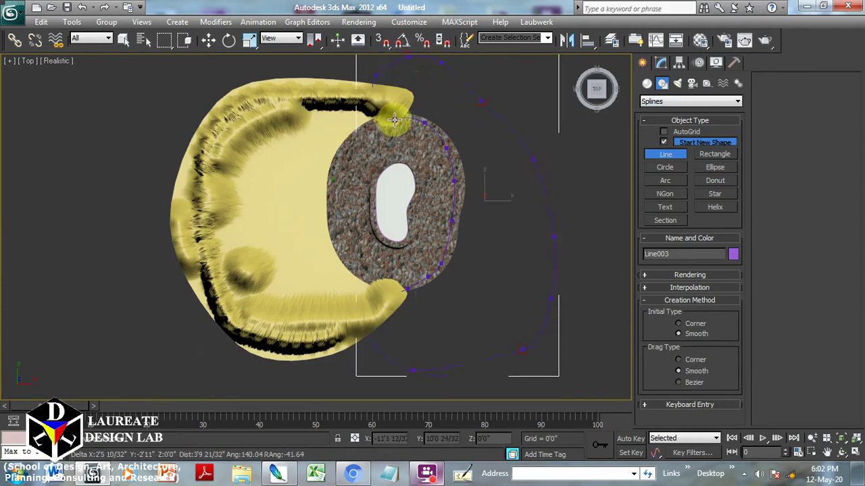
{"action": "key", "text": "F3"}
{"action": "scroll", "coordinate": [395, 120], "scroll_direction": "up", "scroll_amount": 5}
{"action": "left_click", "coordinate": [412, 141]}
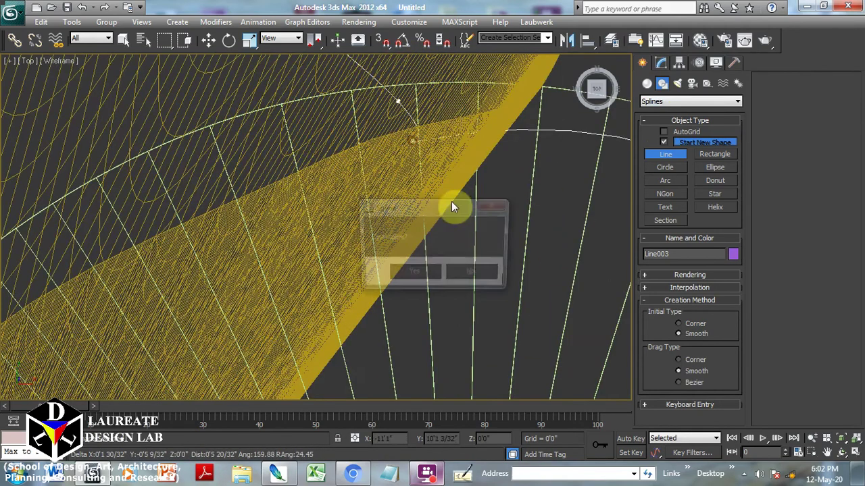
{"action": "left_click", "coordinate": [418, 271]}
Open Line003 in the Modify panel, clear its vertex selection, and view it in 3D
{"action": "left_click", "coordinate": [661, 62]}
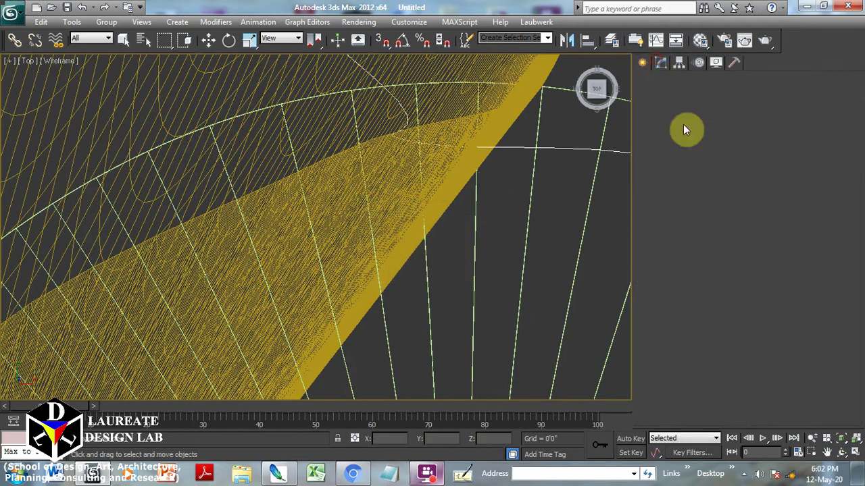
{"action": "left_click", "coordinate": [673, 250]}
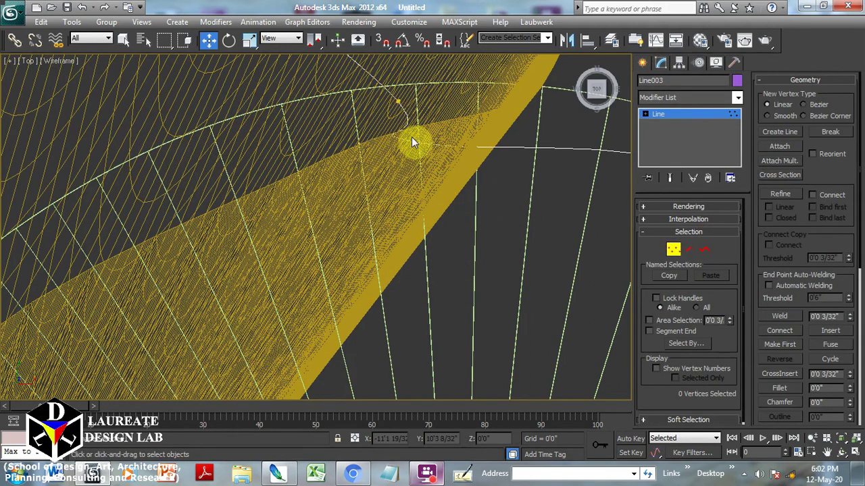
{"action": "left_click", "coordinate": [425, 150]}
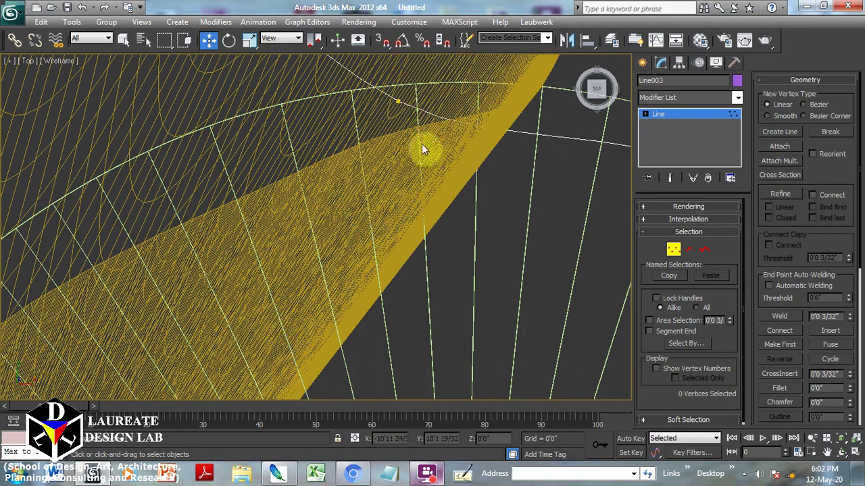
{"action": "scroll", "coordinate": [422, 144], "scroll_direction": "down", "scroll_amount": 3}
{"action": "scroll", "coordinate": [445, 153], "scroll_direction": "down", "scroll_amount": 4}
{"action": "mouse_move", "coordinate": [487, 163]}
{"action": "middle_mouse_down"}
{"action": "mouse_move", "coordinate": [478, 217]}
{"action": "mouse_move", "coordinate": [424, 172]}
{"action": "middle_mouse_up"}
{"action": "middle_click_drag", "start_coordinate": [558, 177], "coordinate": [527, 199], "text": "alt"}
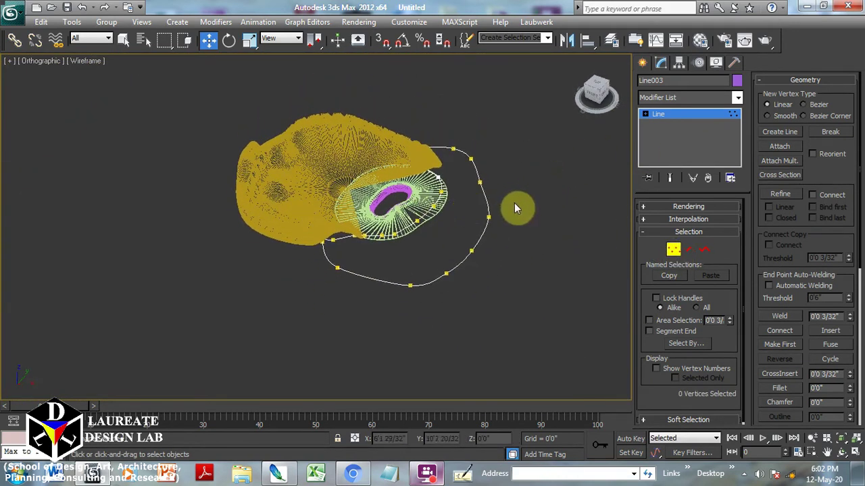
Convert Line003 to an Editable Poly, select its polygon, and MSmooth it to 2352 polygons
{"action": "left_click", "coordinate": [673, 249]}
{"action": "right_click", "coordinate": [470, 196]}
{"action": "mouse_move", "coordinate": [493, 312]}
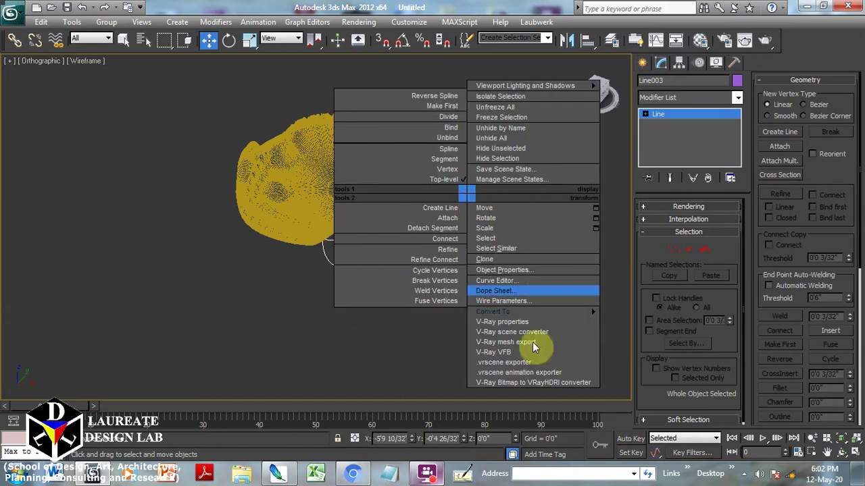
{"action": "left_click", "coordinate": [681, 332]}
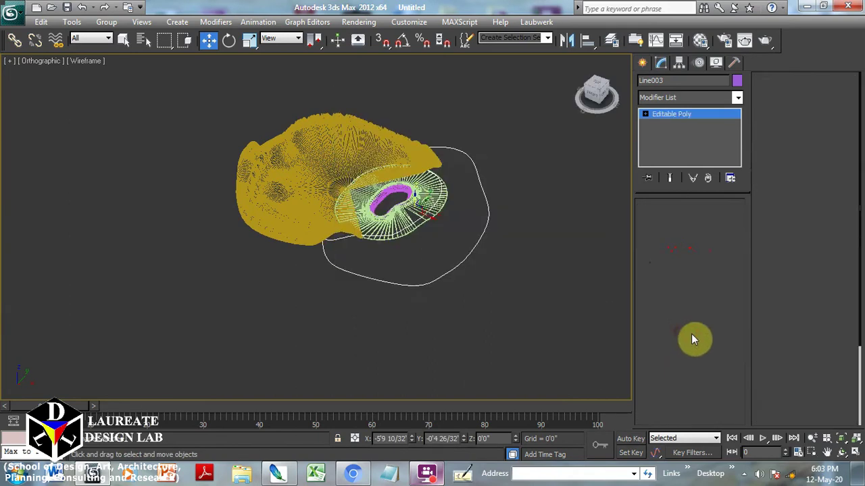
{"action": "left_click", "coordinate": [703, 222]}
{"action": "left_click", "coordinate": [467, 235]}
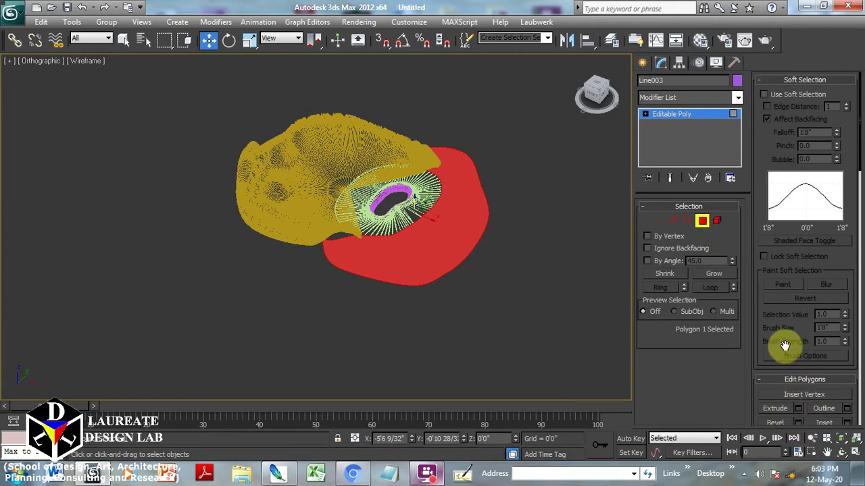
{"action": "left_click_drag", "start_coordinate": [784, 345], "coordinate": [815, 64]}
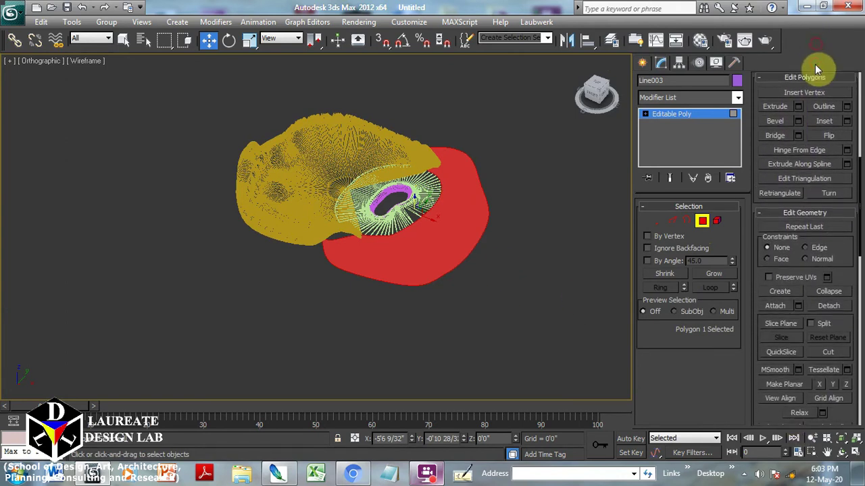
{"action": "left_click", "coordinate": [774, 370]}
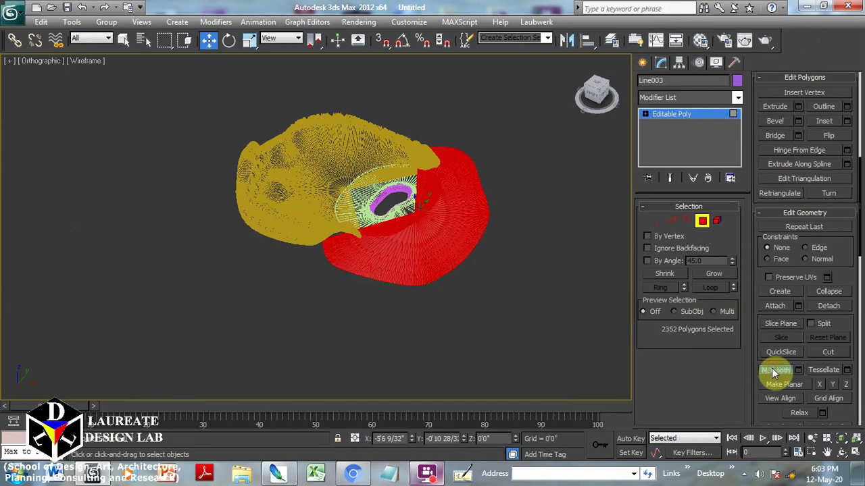
{"action": "left_click", "coordinate": [656, 220]}
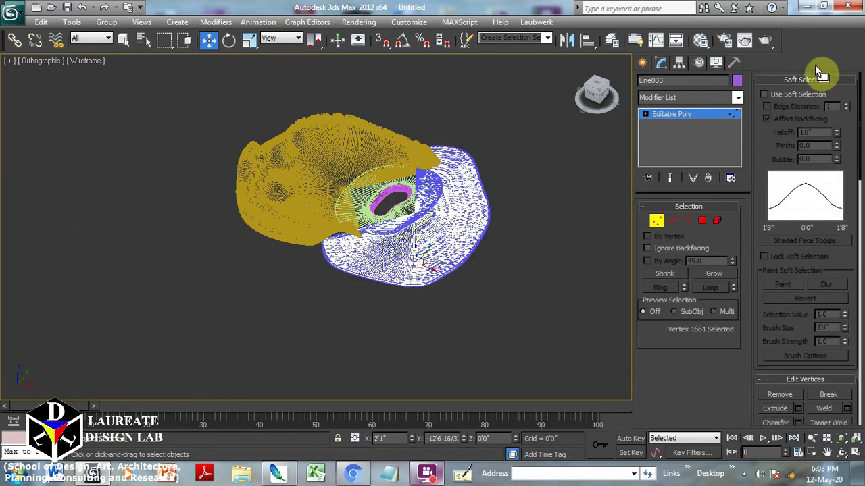
Enable soft selection and paint a falloff band along Line003's right edge with a ~2'1" brush
{"action": "left_click", "coordinate": [772, 94]}
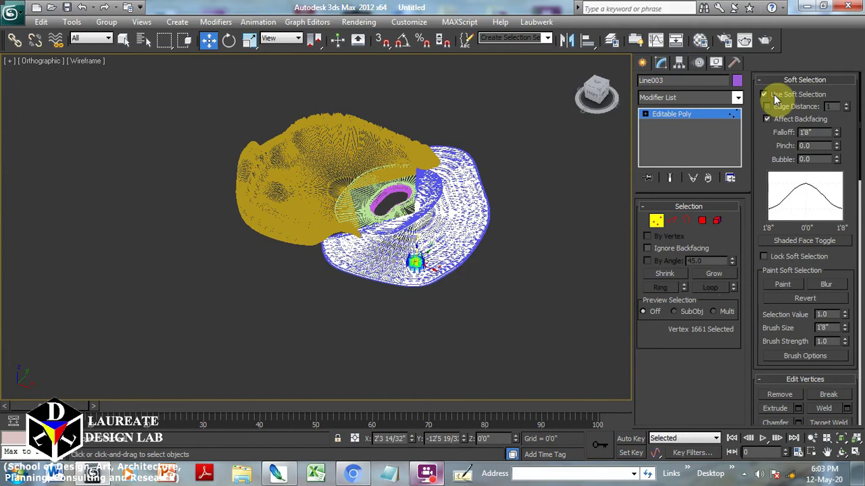
{"action": "left_click", "coordinate": [791, 285]}
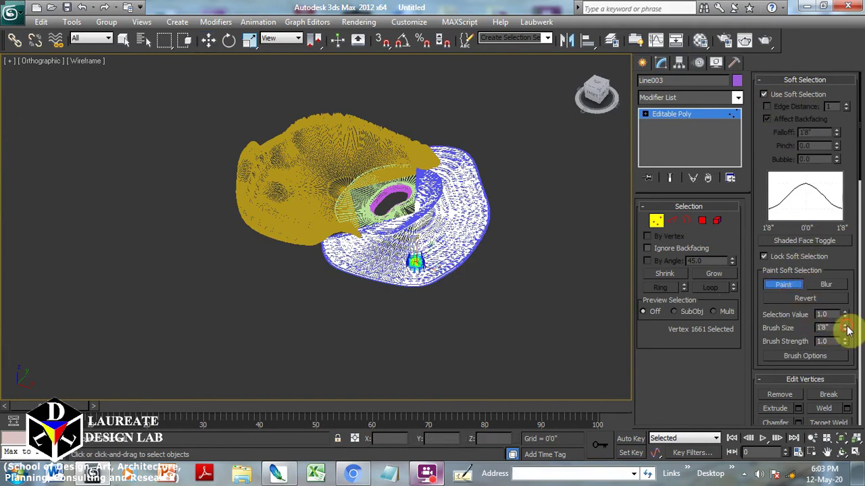
{"action": "left_click_drag", "start_coordinate": [848, 329], "coordinate": [848, 301]}
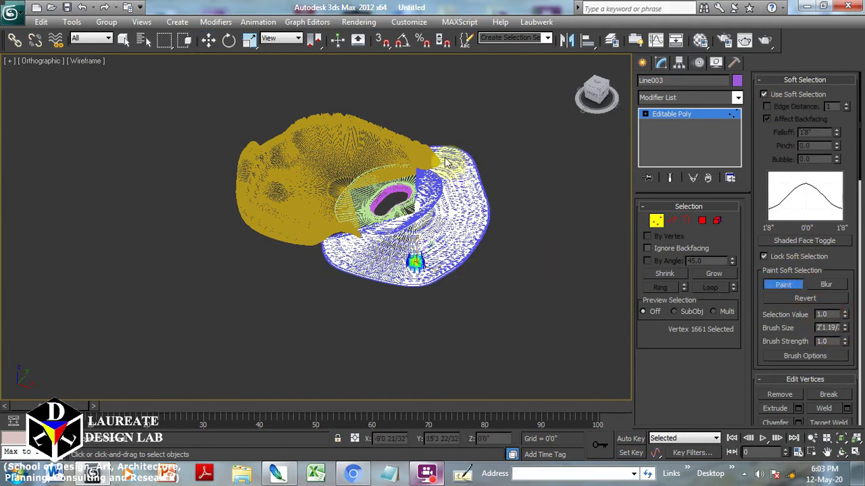
{"action": "mouse_move", "coordinate": [475, 208]}
{"action": "left_mouse_down"}
{"action": "mouse_move", "coordinate": [430, 269]}
{"action": "mouse_move", "coordinate": [352, 261]}
{"action": "mouse_move", "coordinate": [405, 272]}
{"action": "mouse_move", "coordinate": [454, 265]}
{"action": "mouse_move", "coordinate": [429, 260]}
{"action": "left_mouse_up"}
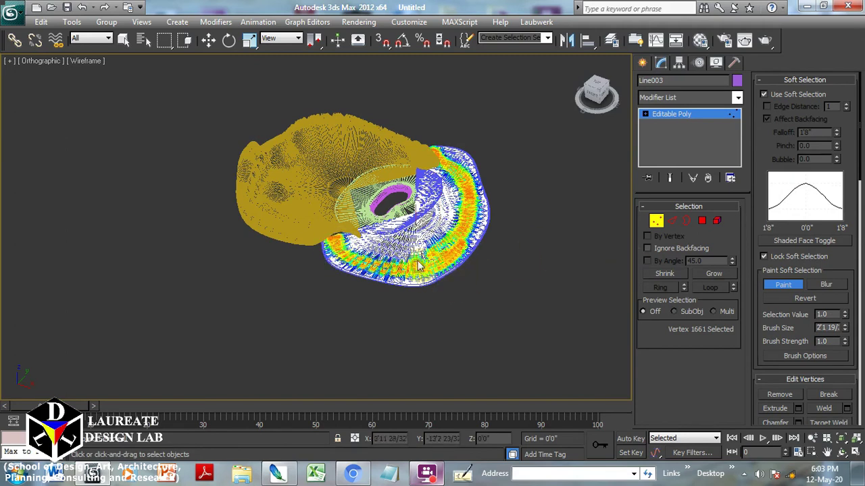
{"action": "middle_click_drag", "start_coordinate": [419, 266], "coordinate": [449, 255], "text": "alt"}
Raise Line003's soft-selected band by about 1'1" into a ridged berm and show it shaded
{"action": "key", "text": "w"}
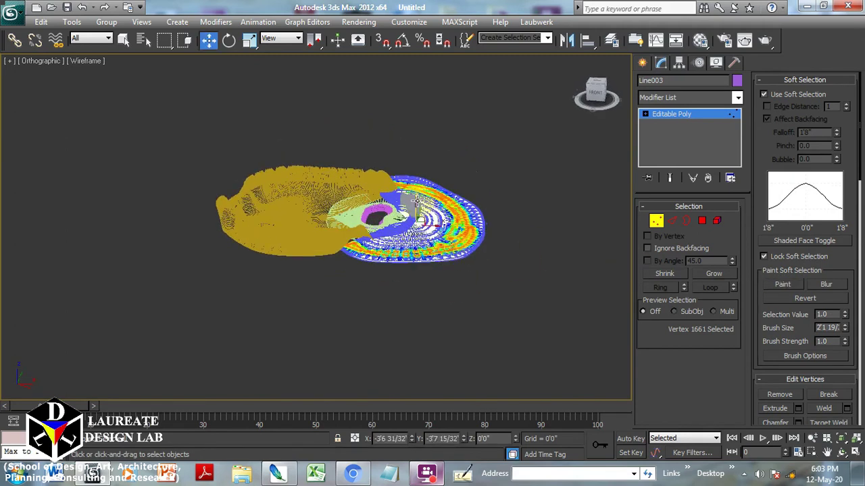
{"action": "scroll", "coordinate": [417, 202], "scroll_direction": "up", "scroll_amount": 4}
{"action": "left_click_drag", "start_coordinate": [409, 224], "coordinate": [408, 213]}
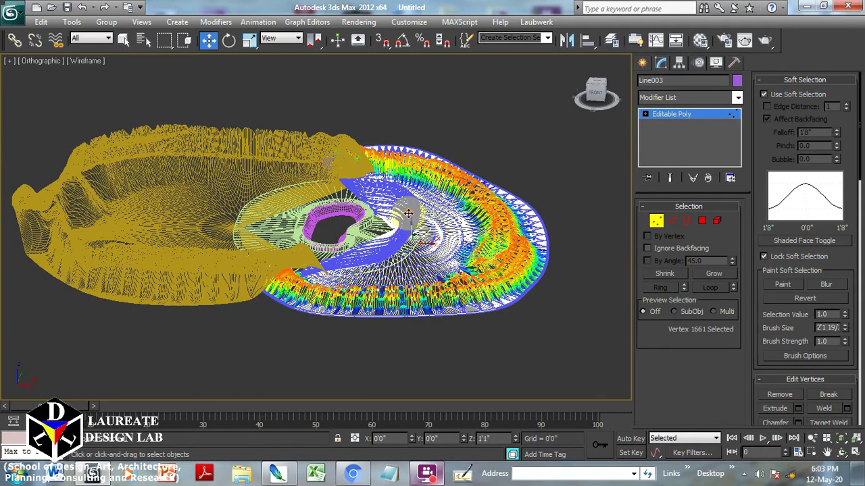
{"action": "key", "text": "F3"}
{"action": "scroll", "coordinate": [462, 303], "scroll_direction": "up", "scroll_amount": 4}
{"action": "middle_click_drag", "start_coordinate": [462, 302], "coordinate": [448, 301], "text": "alt"}
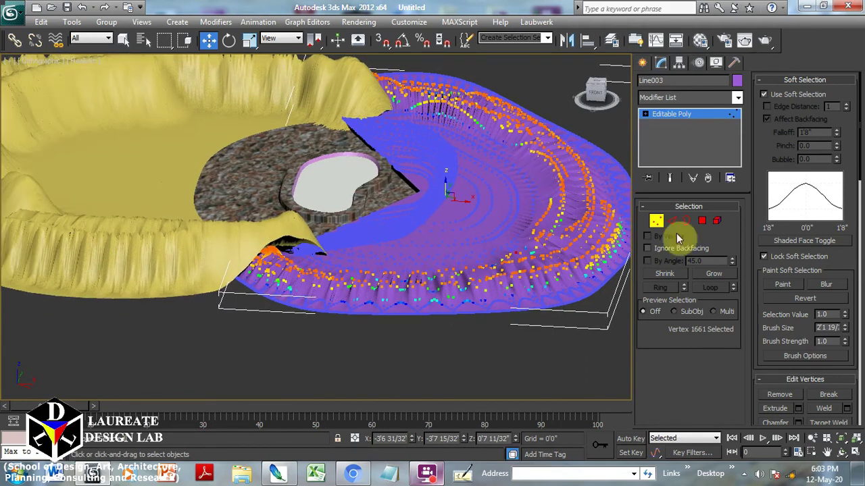
Lower the whole Line003 ground mesh slightly
{"action": "left_click", "coordinate": [654, 220]}
{"action": "left_click_drag", "start_coordinate": [417, 174], "coordinate": [417, 178]}
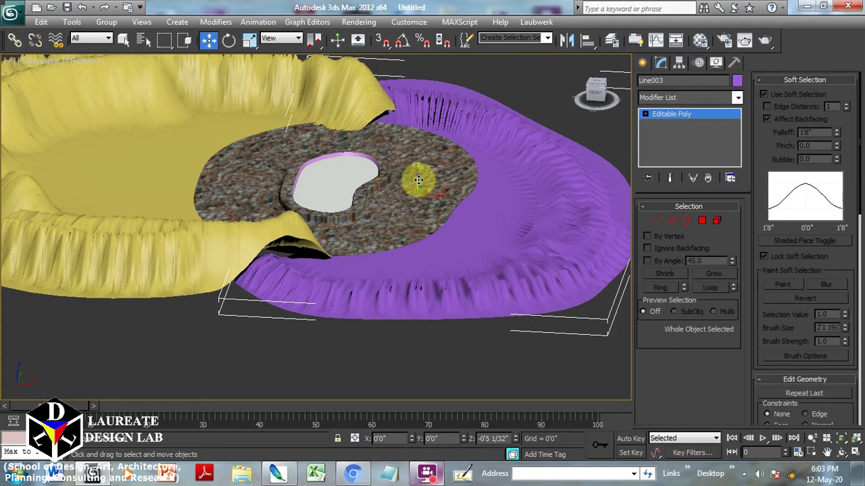
{"action": "mouse_move", "coordinate": [368, 268]}
{"action": "middle_mouse_down"}
{"action": "mouse_move", "coordinate": [263, 256]}
{"action": "mouse_move", "coordinate": [245, 266]}
{"action": "middle_mouse_up"}
Select the yellow Line002 hills and scale them to about 139% along Y
{"action": "left_click", "coordinate": [236, 216]}
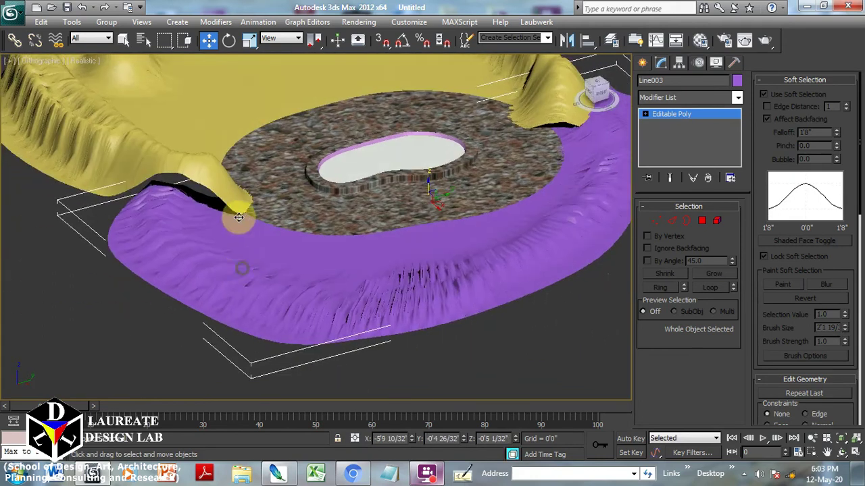
{"action": "middle_click_drag", "start_coordinate": [236, 216], "coordinate": [346, 225], "text": "alt"}
{"action": "key", "text": "r"}
{"action": "left_click_drag", "start_coordinate": [344, 223], "coordinate": [324, 222]}
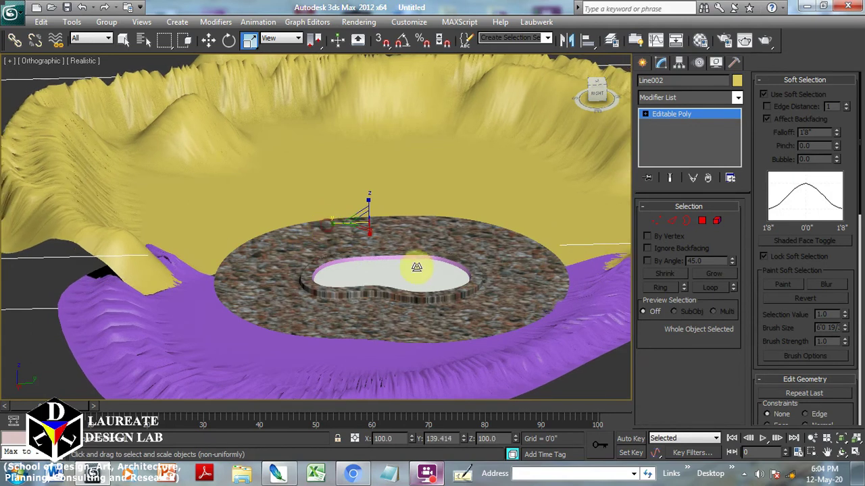
{"action": "mouse_move", "coordinate": [415, 266]}
{"action": "middle_mouse_down", "text": "alt"}
{"action": "mouse_move", "coordinate": [426, 270]}
{"action": "mouse_move", "coordinate": [387, 283]}
{"action": "middle_mouse_up", "text": "alt"}
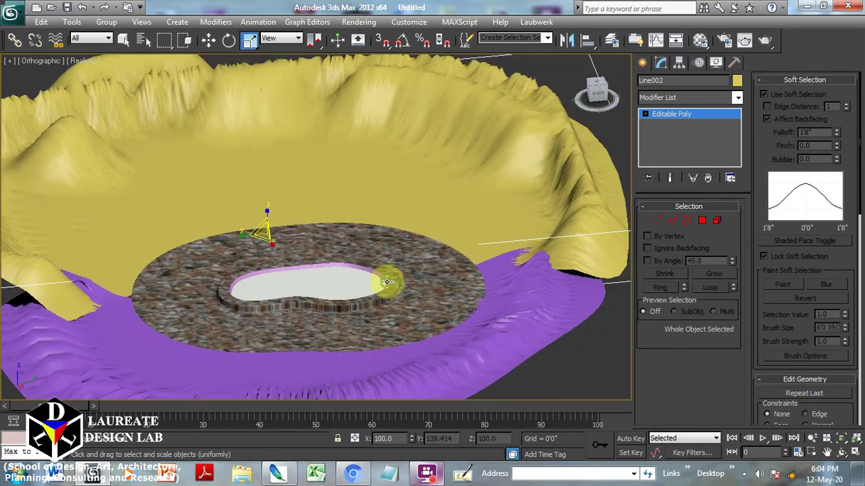
In the Material Editor, set the diffuse colour to a Substance map
{"action": "left_click", "coordinate": [700, 40]}
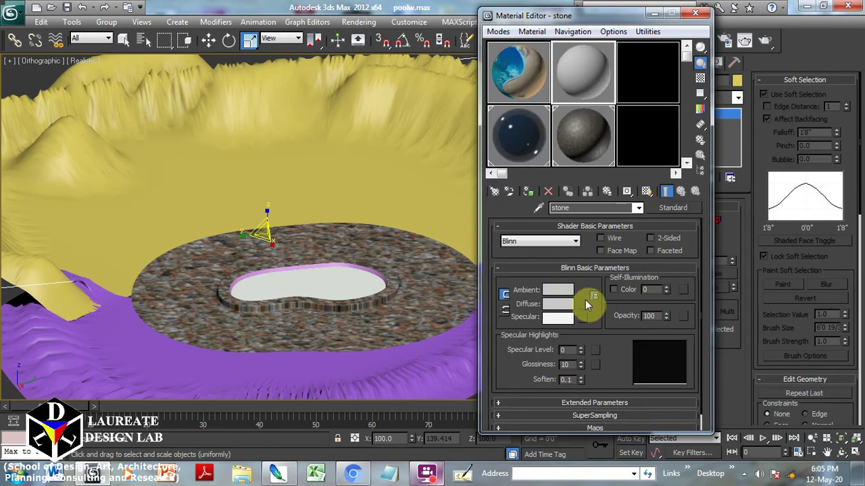
{"action": "left_click", "coordinate": [582, 303]}
{"action": "scroll", "coordinate": [365, 277], "scroll_direction": "up", "scroll_amount": 3}
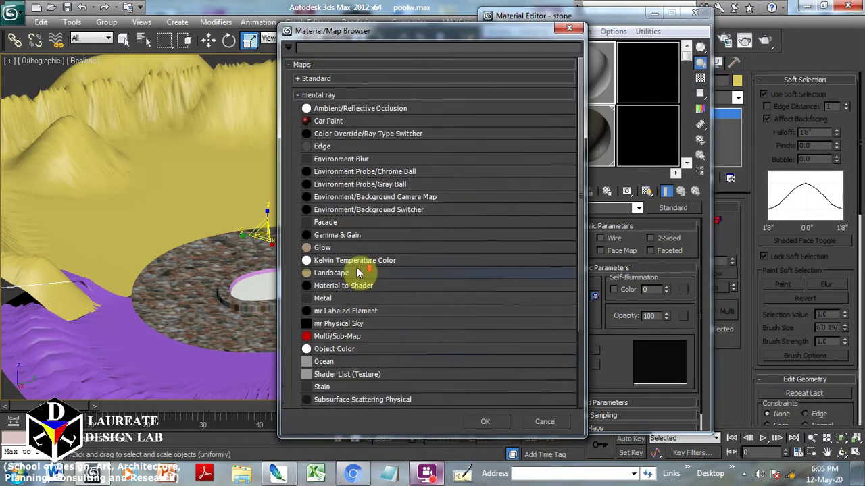
{"action": "left_click", "coordinate": [302, 79]}
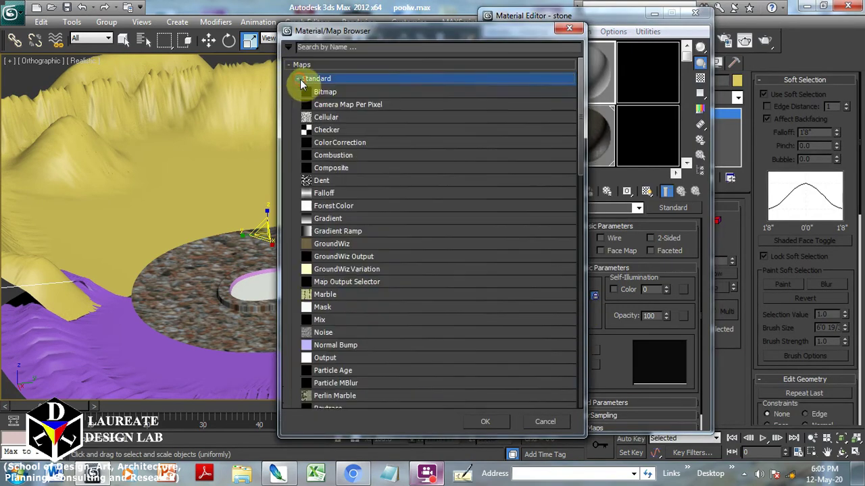
{"action": "scroll", "coordinate": [347, 250], "scroll_direction": "down", "scroll_amount": 2}
{"action": "scroll", "coordinate": [349, 247], "scroll_direction": "down", "scroll_amount": 2}
{"action": "scroll", "coordinate": [351, 253], "scroll_direction": "down", "scroll_amount": 2}
{"action": "left_click", "coordinate": [363, 361]}
{"action": "double_click", "coordinate": [363, 360]}
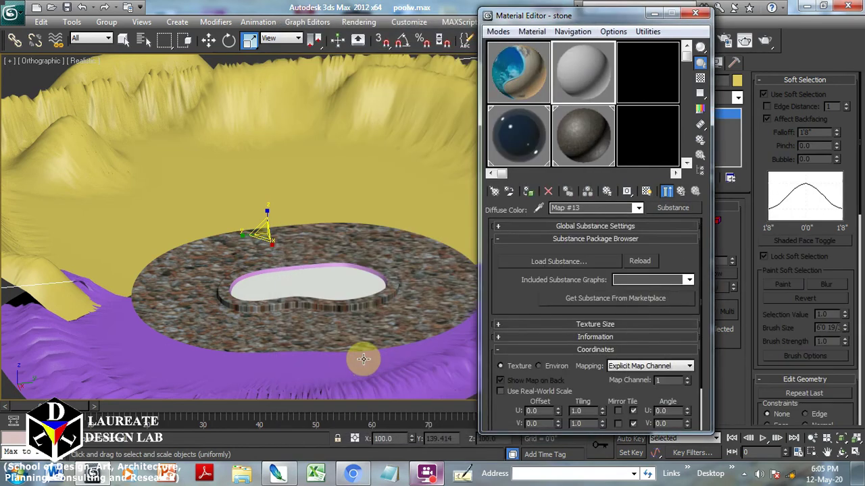
Load Moon_Ground.sbsar from the noises folder and assign it to the hills as material ground1
{"action": "left_click", "coordinate": [575, 267]}
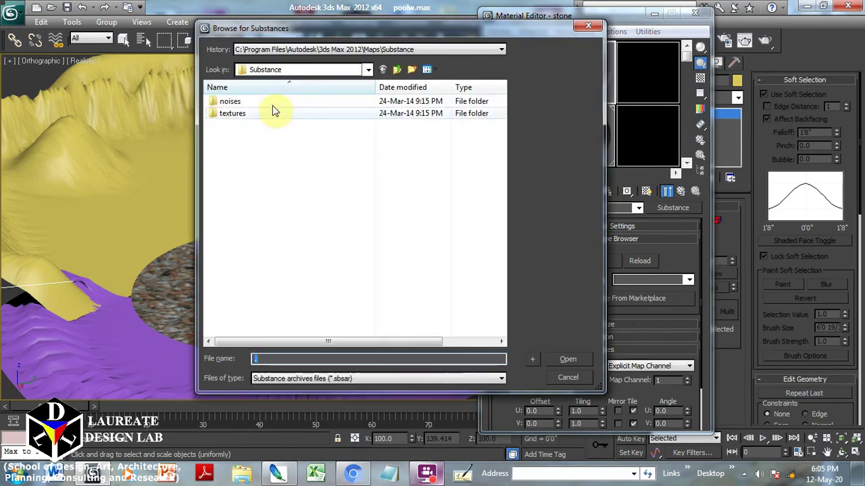
{"action": "double_click", "coordinate": [229, 101]}
{"action": "double_click", "coordinate": [241, 185]}
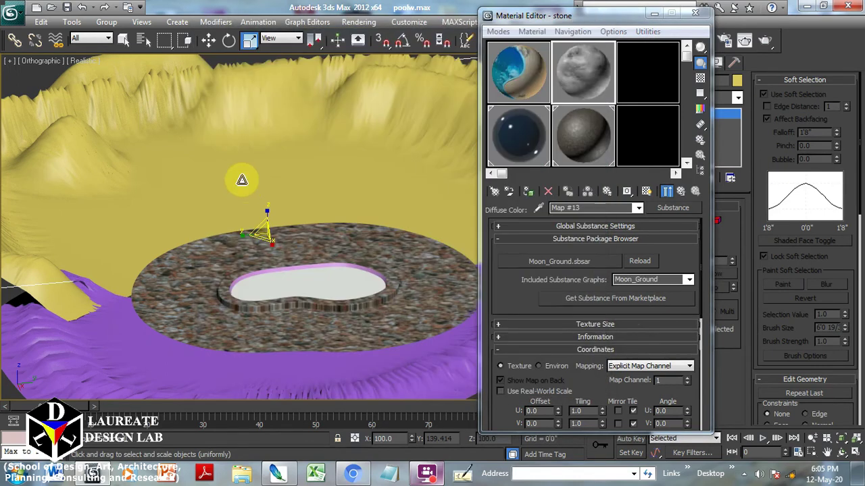
{"action": "left_click", "coordinate": [530, 192]}
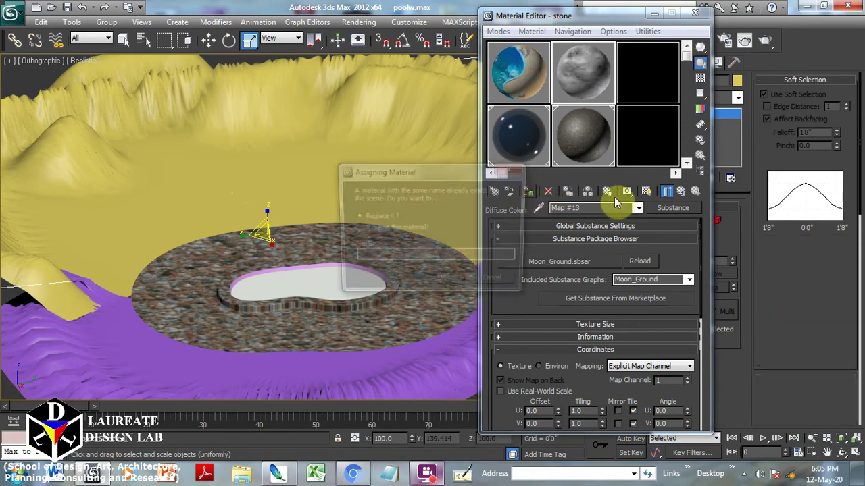
{"action": "left_click", "coordinate": [370, 232]}
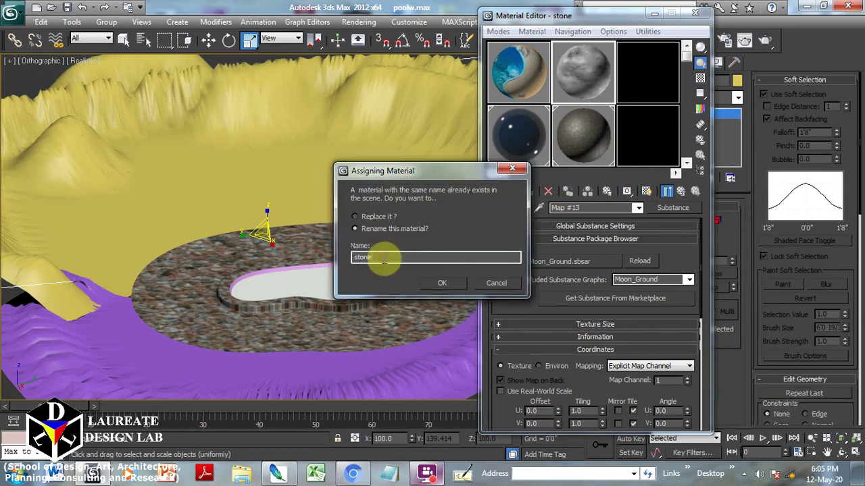
{"action": "type", "text": "gro"}
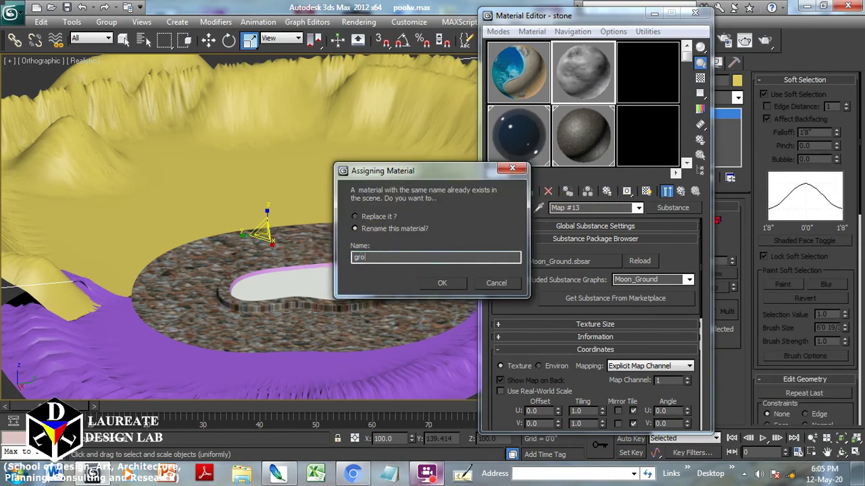
{"action": "type", "text": "und"}
{"action": "type", "text": "1"}
{"action": "left_click", "coordinate": [441, 279]}
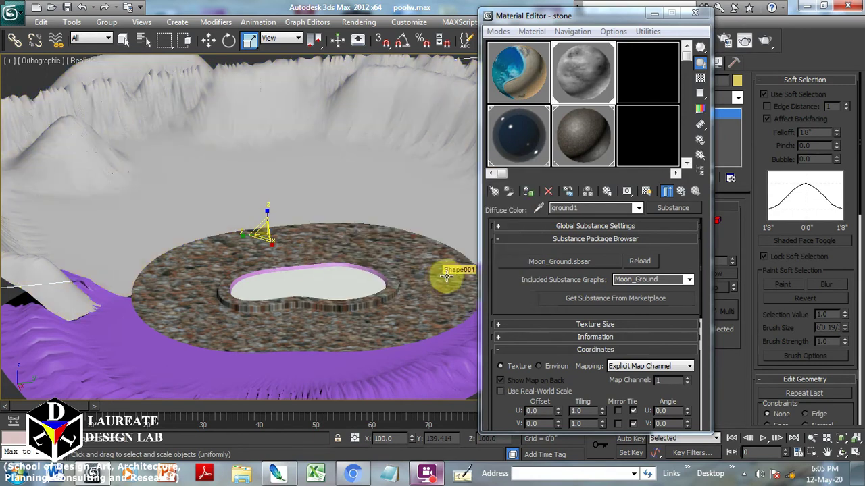
Add a UVW Map modifier with U tiling 4 and V tiling 2, and apply ground1 to the purple ground mesh
{"action": "left_click_drag", "start_coordinate": [620, 20], "coordinate": [507, 67]}
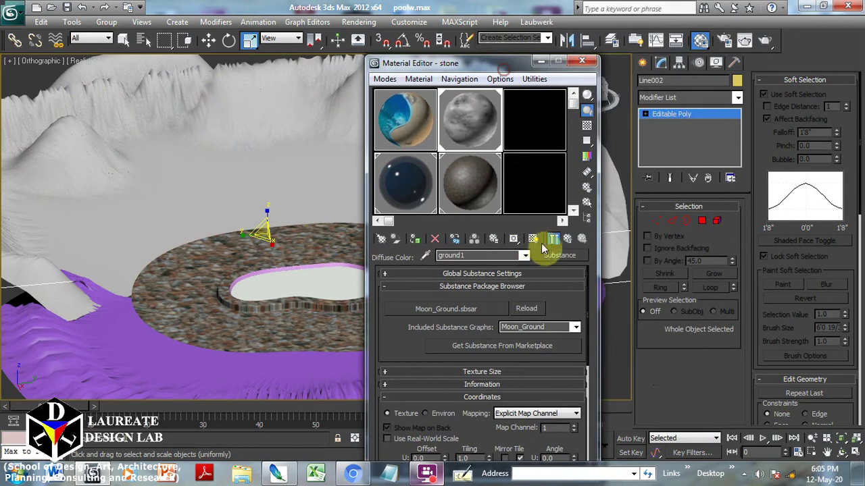
{"action": "left_click", "coordinate": [663, 98]}
{"action": "type", "text": "uvw"}
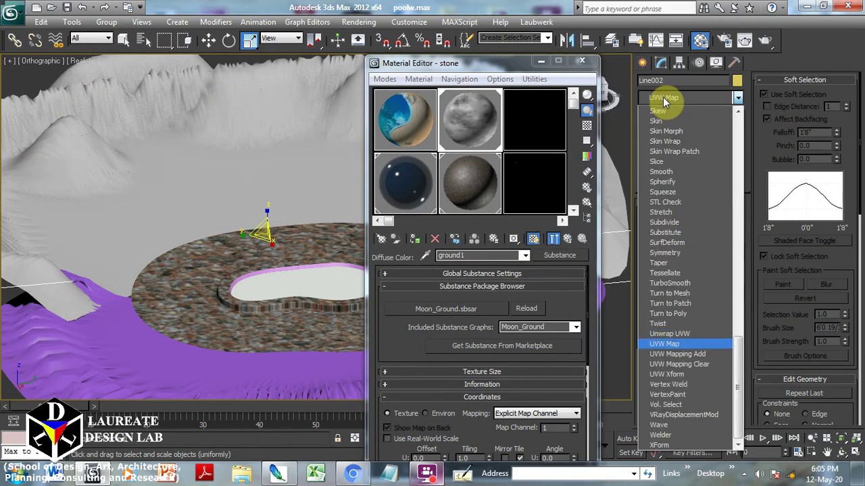
{"action": "key", "text": "Return"}
{"action": "mouse_move", "coordinate": [684, 361]}
{"action": "left_mouse_down"}
{"action": "mouse_move", "coordinate": [650, 361]}
{"action": "mouse_move", "coordinate": [648, 375]}
{"action": "left_mouse_up"}
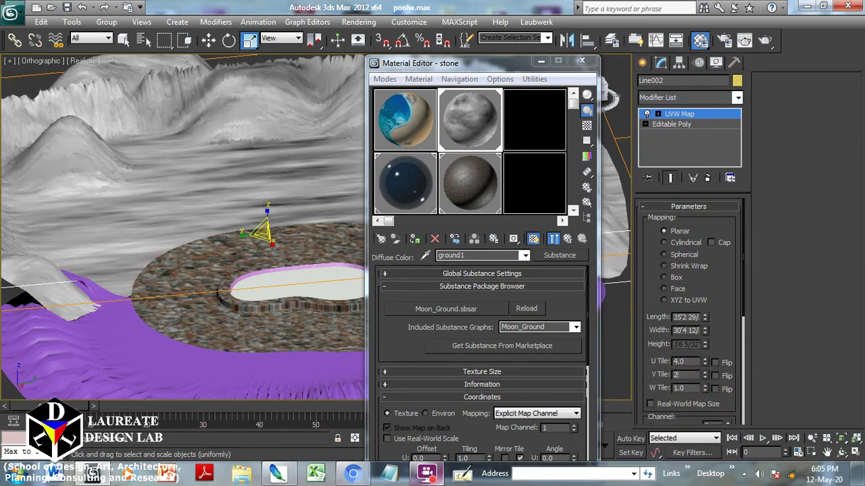
{"action": "key", "text": "Return"}
{"action": "left_click", "coordinate": [135, 343]}
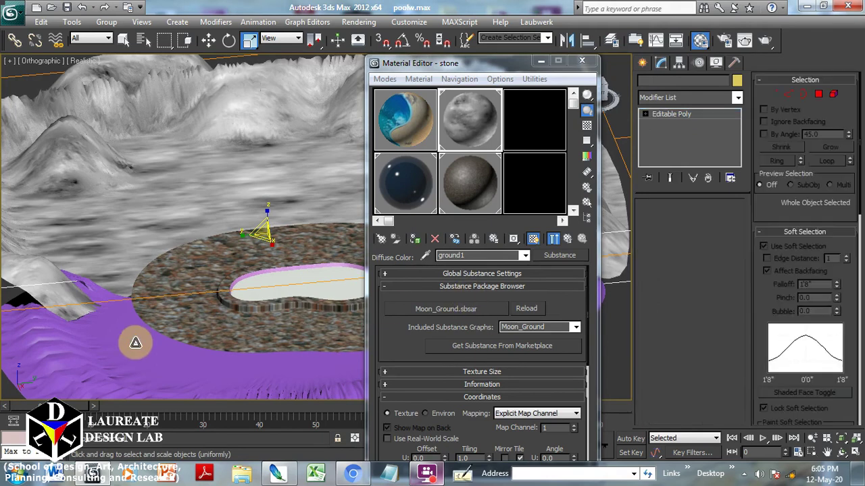
{"action": "left_click", "coordinate": [414, 241]}
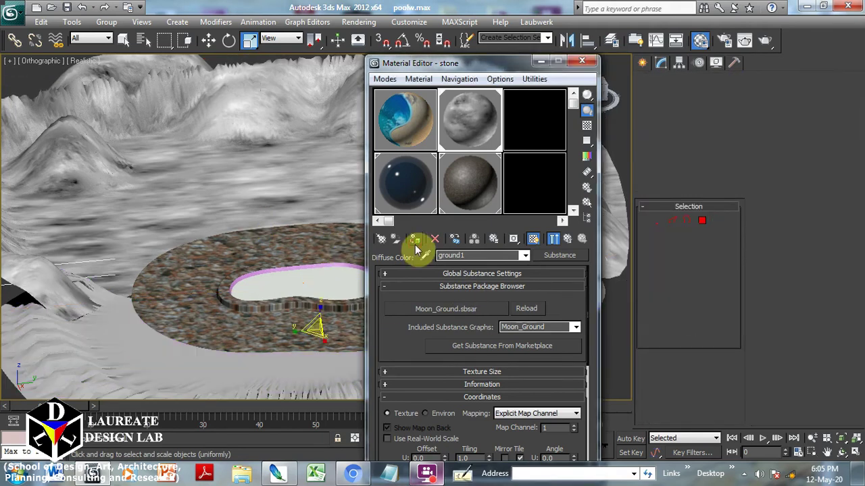
Copy the UVW Map modifier from Line002 onto Line003 and close the Material Editor
{"action": "left_click", "coordinate": [313, 145]}
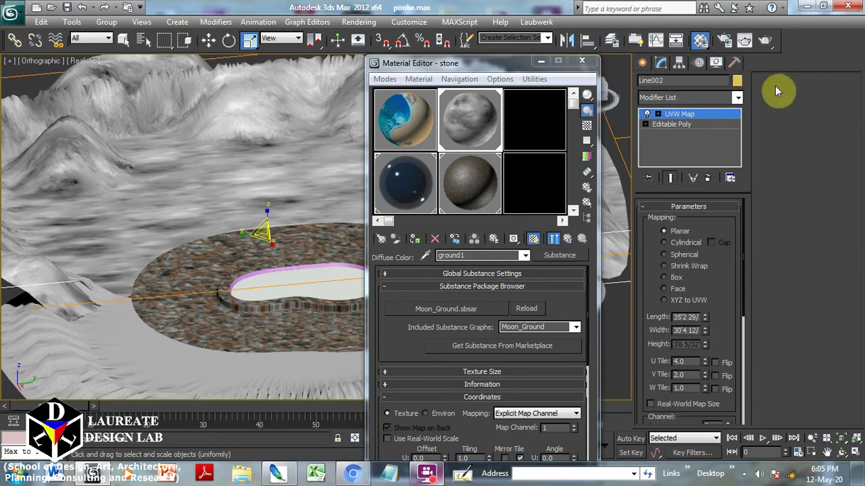
{"action": "right_click", "coordinate": [716, 111]}
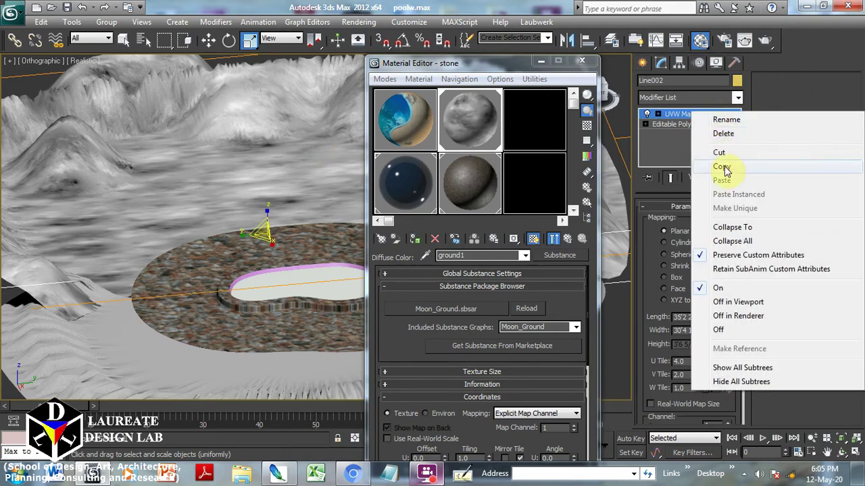
{"action": "left_click", "coordinate": [721, 167]}
{"action": "left_click", "coordinate": [237, 384]}
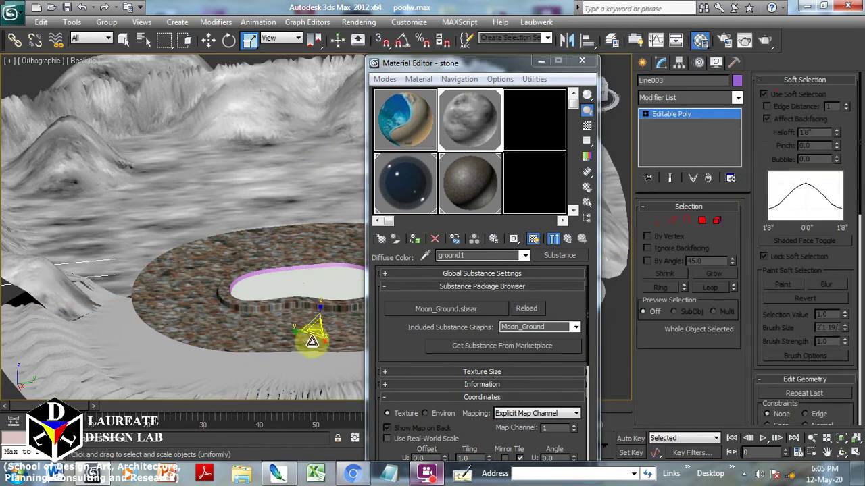
{"action": "right_click", "coordinate": [710, 134]}
{"action": "left_click", "coordinate": [725, 137]}
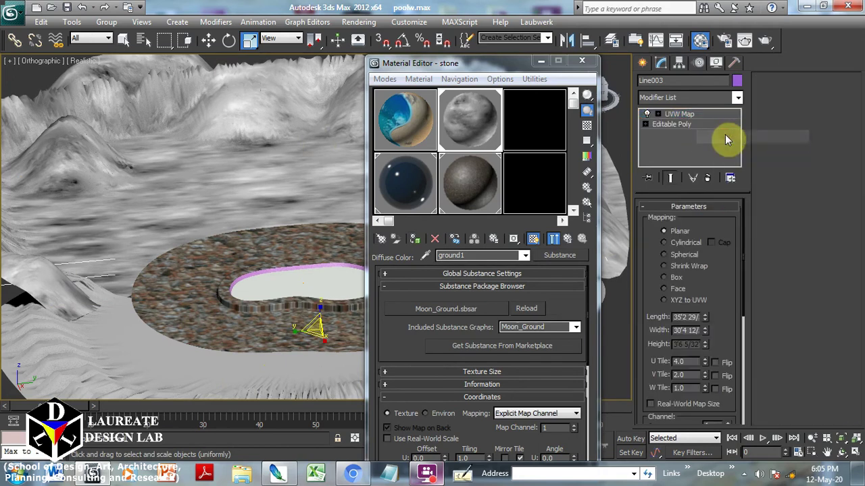
{"action": "left_click", "coordinate": [593, 63]}
Switch to the Top view and choose the Standard Target camera tool
{"action": "mouse_move", "coordinate": [345, 245]}
{"action": "middle_mouse_down", "text": "alt"}
{"action": "mouse_move", "coordinate": [381, 257]}
{"action": "mouse_move", "coordinate": [386, 276]}
{"action": "mouse_move", "coordinate": [332, 289]}
{"action": "mouse_move", "coordinate": [396, 300]}
{"action": "mouse_move", "coordinate": [412, 282]}
{"action": "mouse_move", "coordinate": [396, 274]}
{"action": "mouse_move", "coordinate": [395, 285]}
{"action": "mouse_move", "coordinate": [380, 236]}
{"action": "middle_mouse_up", "text": "alt"}
{"action": "scroll", "coordinate": [402, 285], "scroll_direction": "up", "scroll_amount": 2}
{"action": "scroll", "coordinate": [396, 286], "scroll_direction": "up", "scroll_amount": 2}
{"action": "key", "text": "t"}
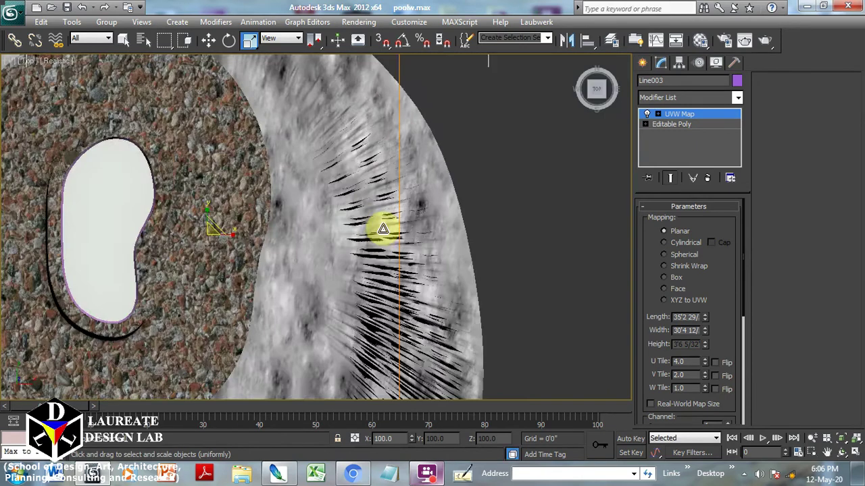
{"action": "scroll", "coordinate": [406, 229], "scroll_direction": "down", "scroll_amount": 5}
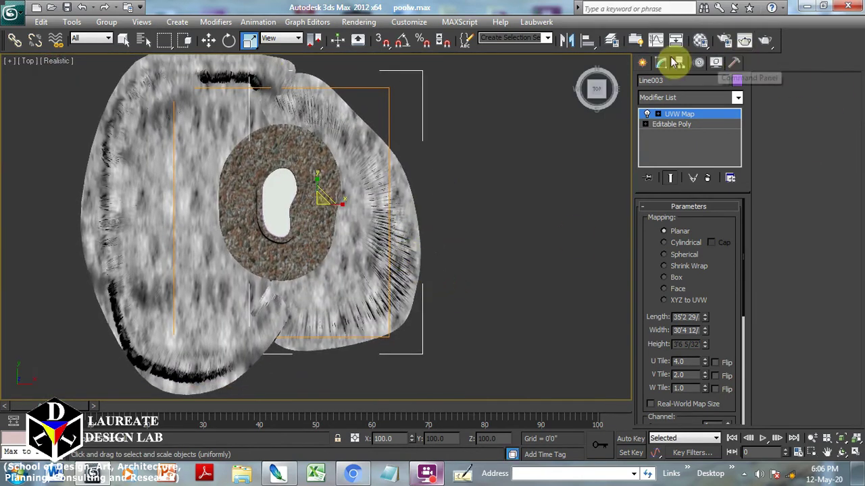
{"action": "left_click", "coordinate": [641, 62]}
{"action": "left_click", "coordinate": [692, 84]}
{"action": "left_click", "coordinate": [692, 84]}
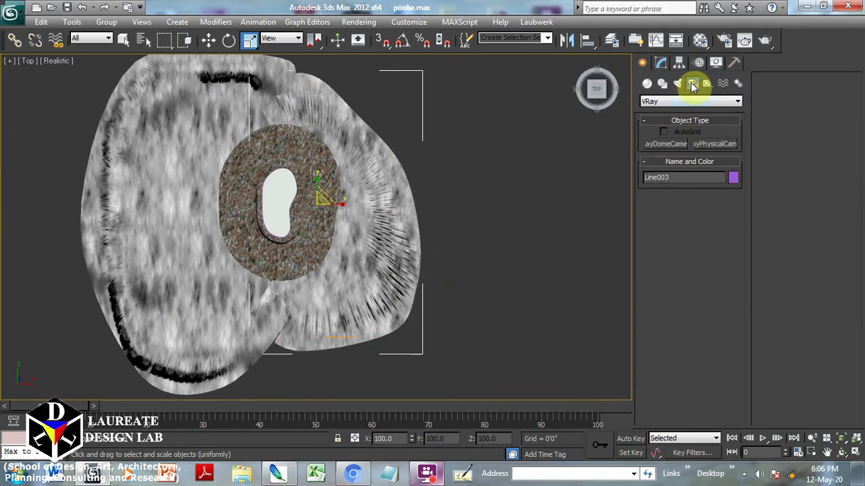
{"action": "left_click", "coordinate": [681, 102]}
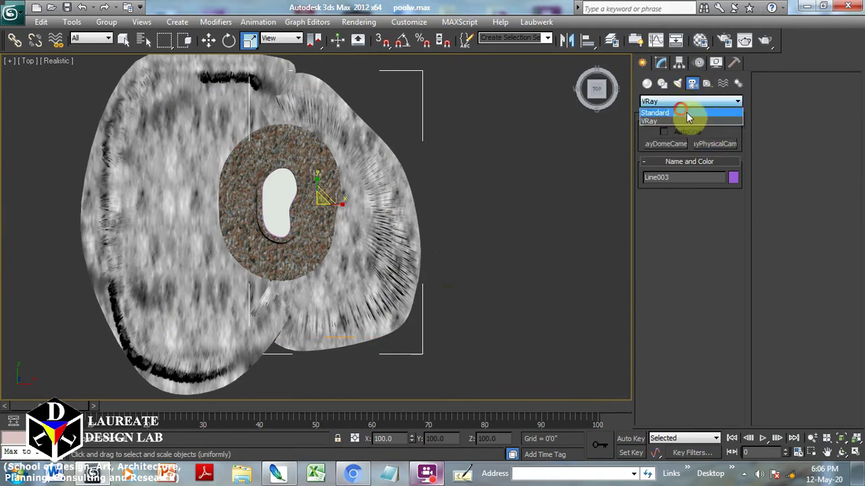
{"action": "left_click", "coordinate": [683, 113]}
{"action": "left_click", "coordinate": [665, 144]}
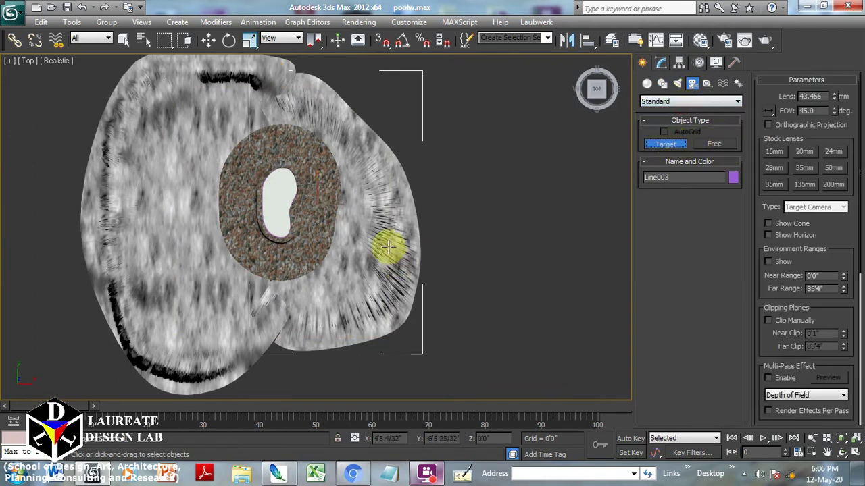
Place a 15 mm target camera aimed across the pool, move it closer, and view from Front
{"action": "left_click_drag", "start_coordinate": [445, 315], "coordinate": [213, 150]}
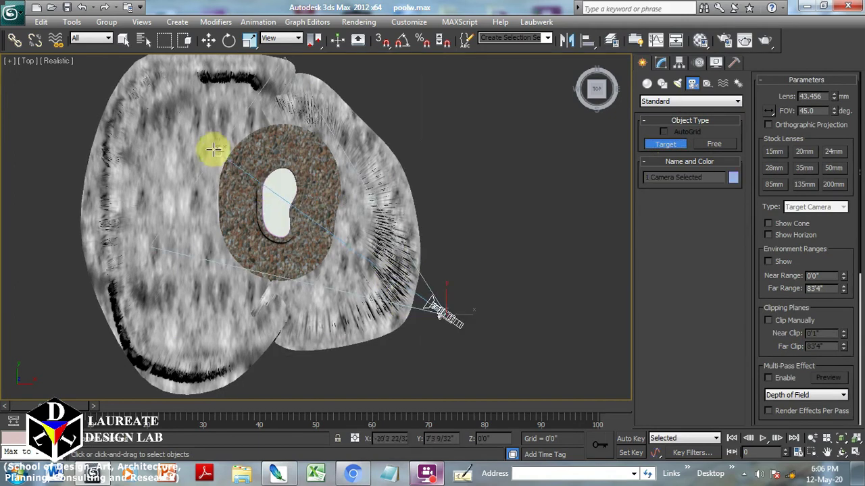
{"action": "left_click", "coordinate": [774, 151]}
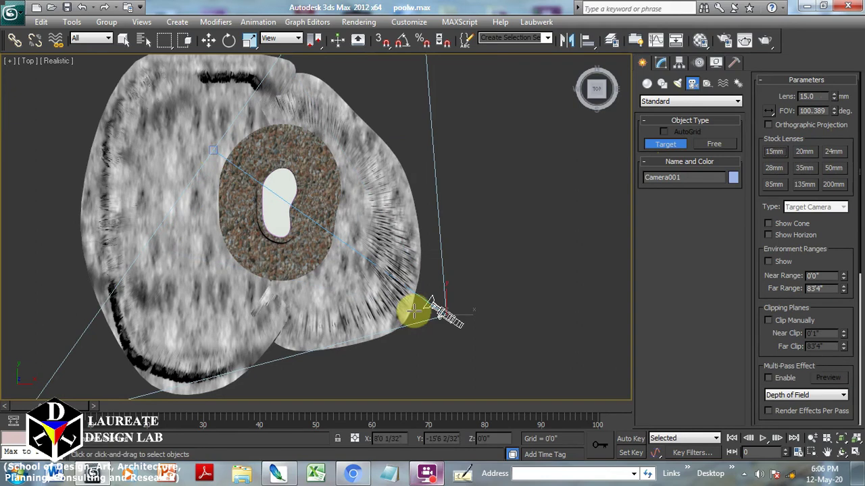
{"action": "key", "text": "w"}
{"action": "mouse_move", "coordinate": [447, 309]}
{"action": "left_mouse_down"}
{"action": "mouse_move", "coordinate": [451, 285]}
{"action": "mouse_move", "coordinate": [401, 276]}
{"action": "mouse_move", "coordinate": [410, 289]}
{"action": "left_mouse_up"}
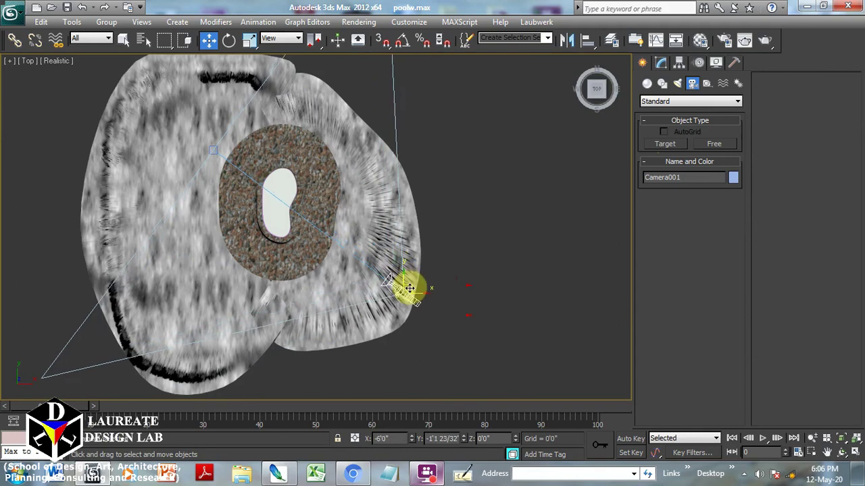
{"action": "left_click", "coordinate": [337, 222]}
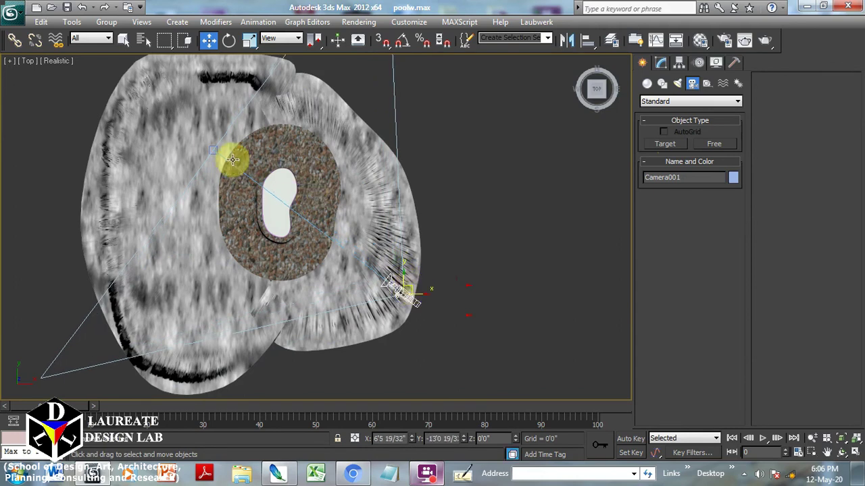
{"action": "key", "text": "f"}
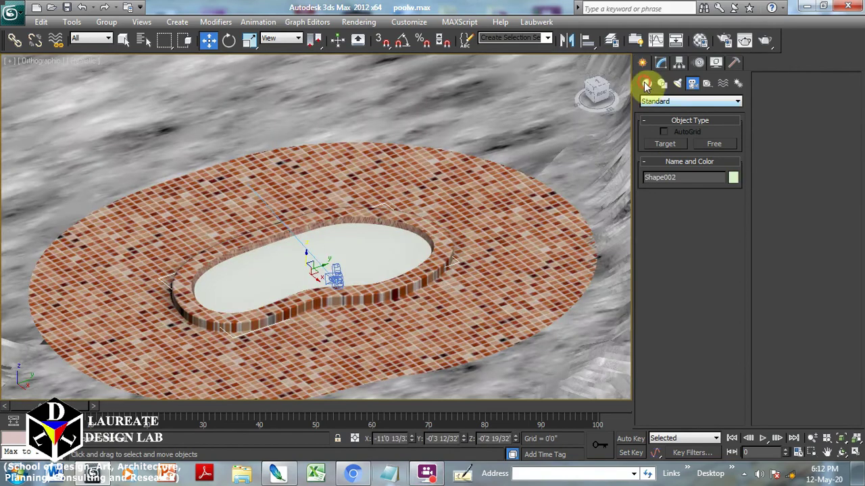
Start an Itoo Software Forest Lite object using the Bush model from the library
{"action": "left_click", "coordinate": [647, 83]}
{"action": "left_click", "coordinate": [649, 106]}
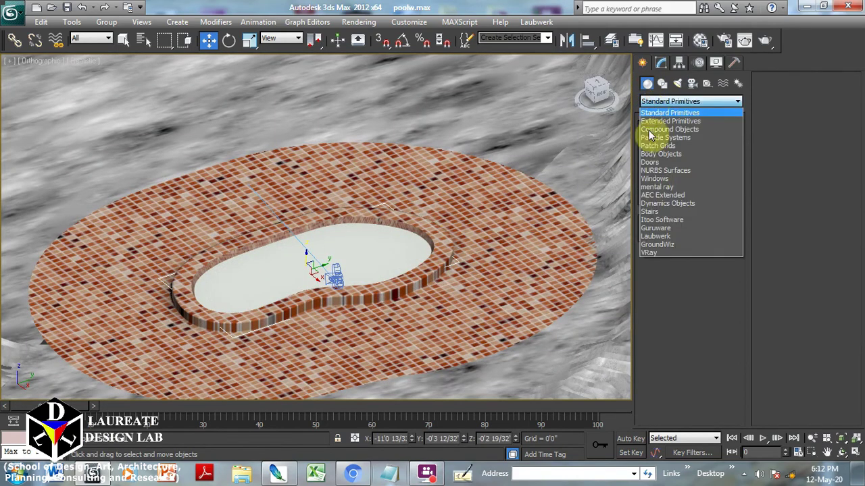
{"action": "left_click", "coordinate": [660, 216]}
{"action": "left_click", "coordinate": [665, 144]}
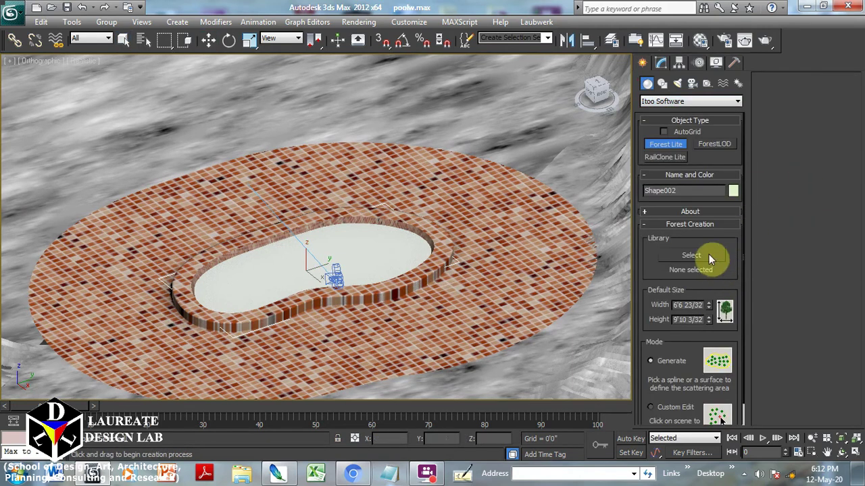
{"action": "left_click", "coordinate": [702, 256]}
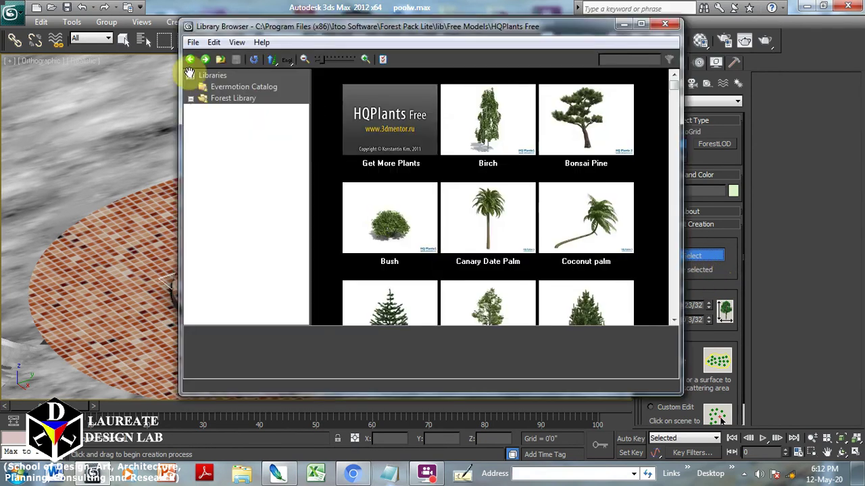
{"action": "double_click", "coordinate": [383, 233]}
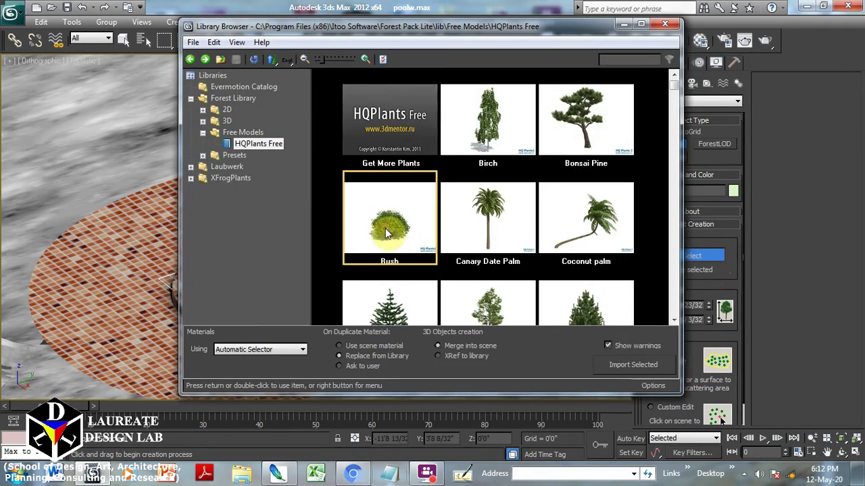
In the Camera001 view, scatter the bushes on the terrain, dismissing the flat-surface warning
{"action": "scroll", "coordinate": [364, 178], "scroll_direction": "down", "scroll_amount": 5}
{"action": "scroll", "coordinate": [369, 200], "scroll_direction": "up", "scroll_amount": 2}
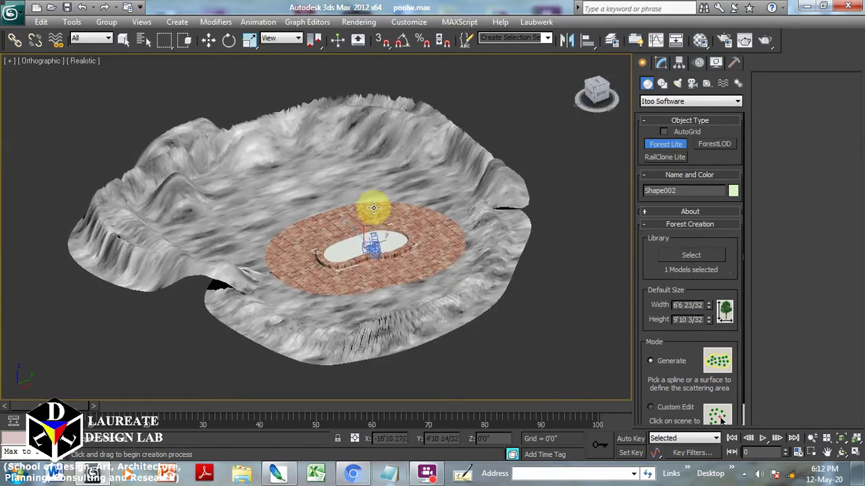
{"action": "scroll", "coordinate": [428, 162], "scroll_direction": "up", "scroll_amount": 3}
{"action": "key", "text": "c"}
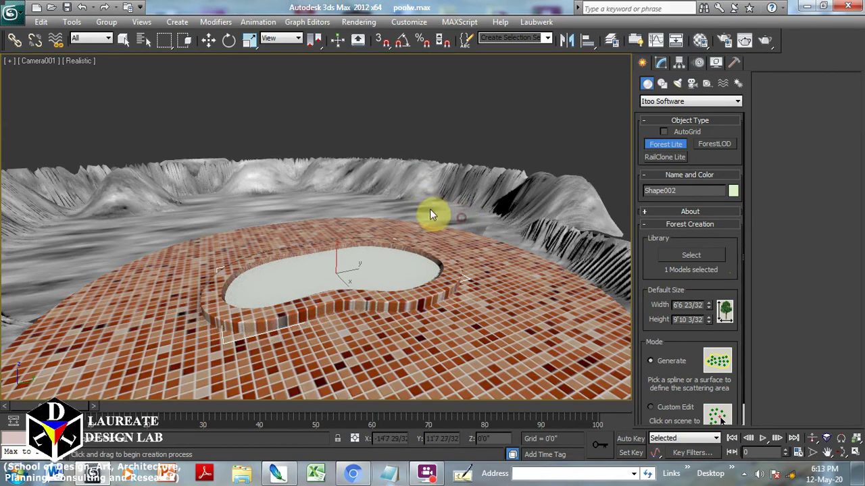
{"action": "left_click", "coordinate": [430, 210]}
{"action": "left_click", "coordinate": [554, 173]}
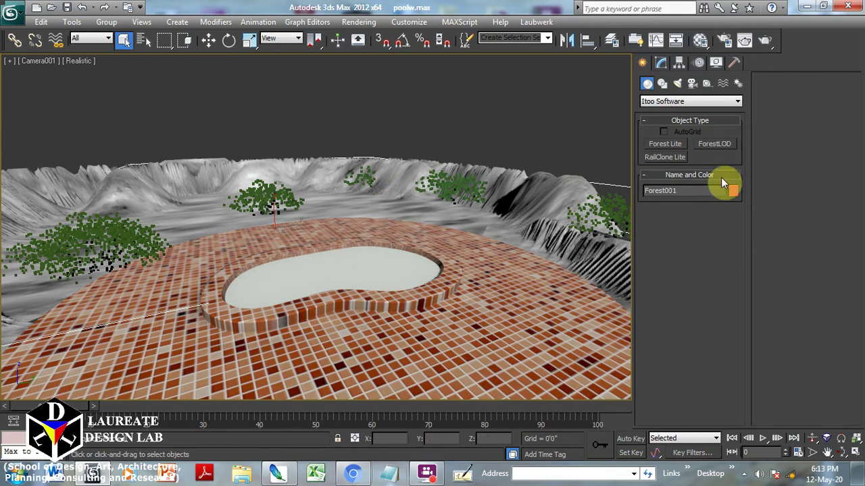
Pick the Canary Date Palm in a new Forest Lite and place it behind the pool
{"action": "left_click", "coordinate": [676, 148]}
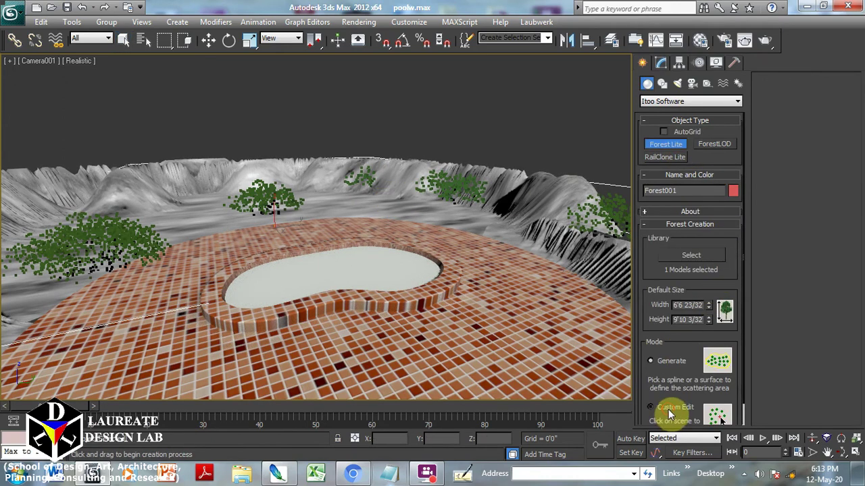
{"action": "left_click", "coordinate": [696, 255]}
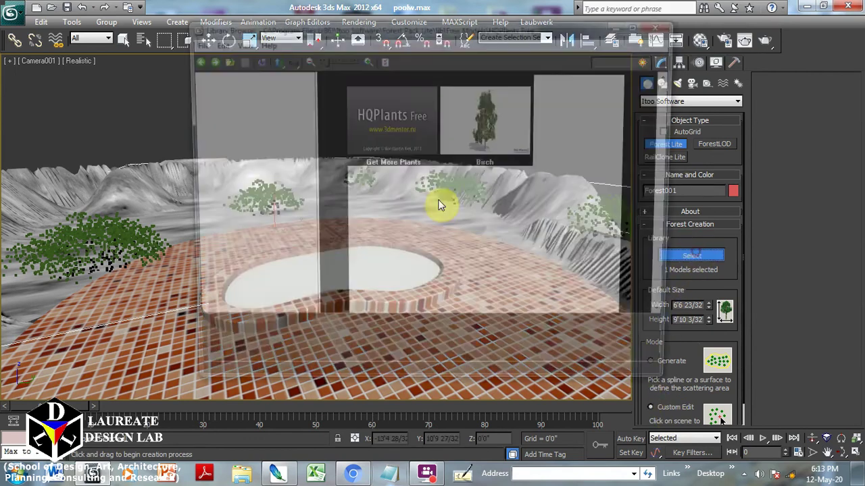
{"action": "double_click", "coordinate": [484, 211]}
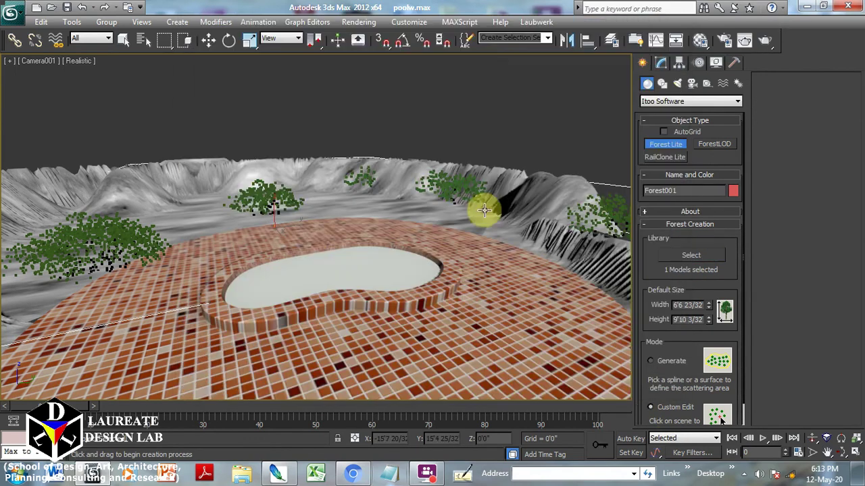
{"action": "right_click", "coordinate": [349, 210]}
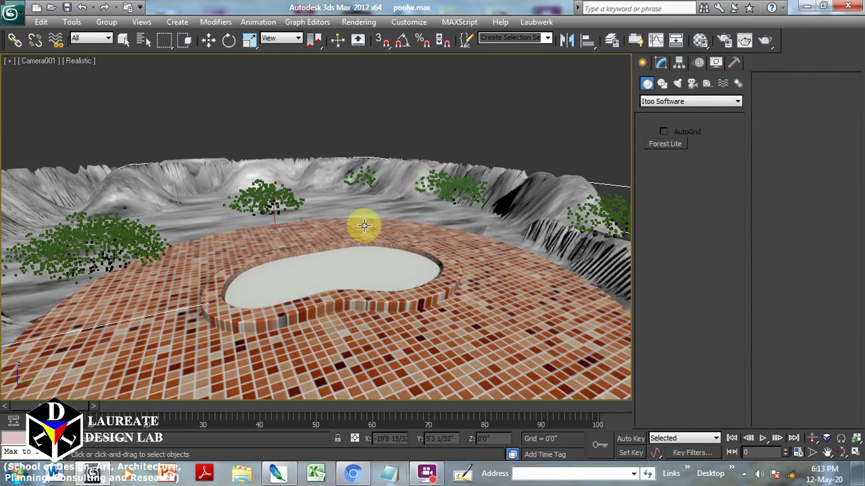
{"action": "left_click", "coordinate": [364, 222]}
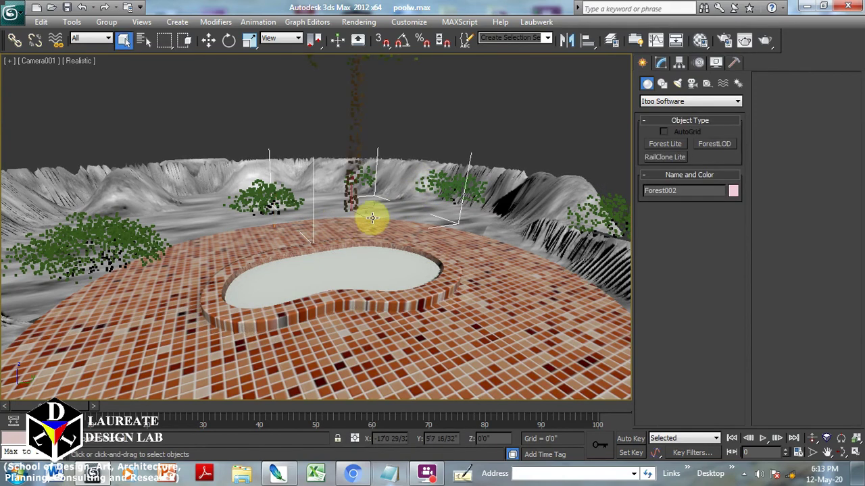
{"action": "left_click", "coordinate": [362, 272]}
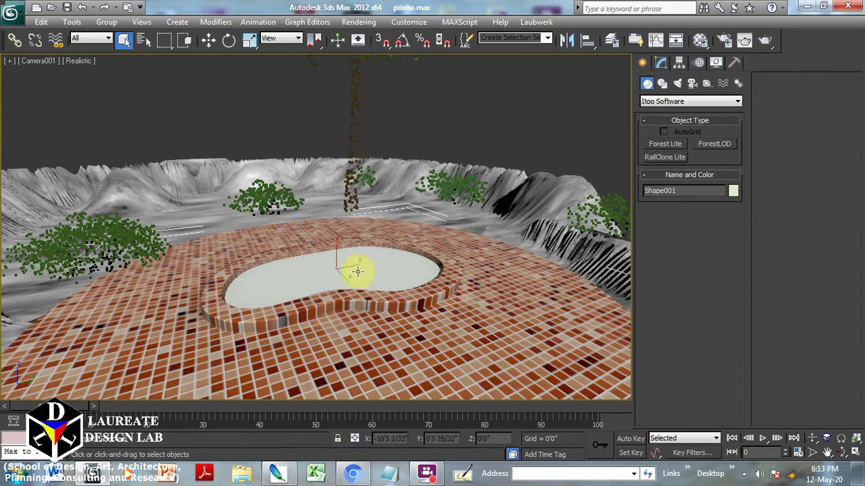
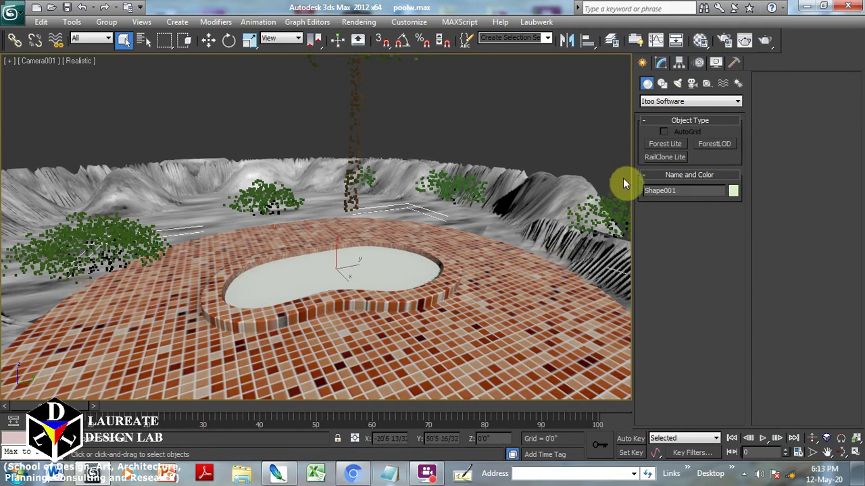
Place a Forest Lite palm tree from the plant library beside the pool, then select Line003
{"action": "left_click", "coordinate": [665, 145]}
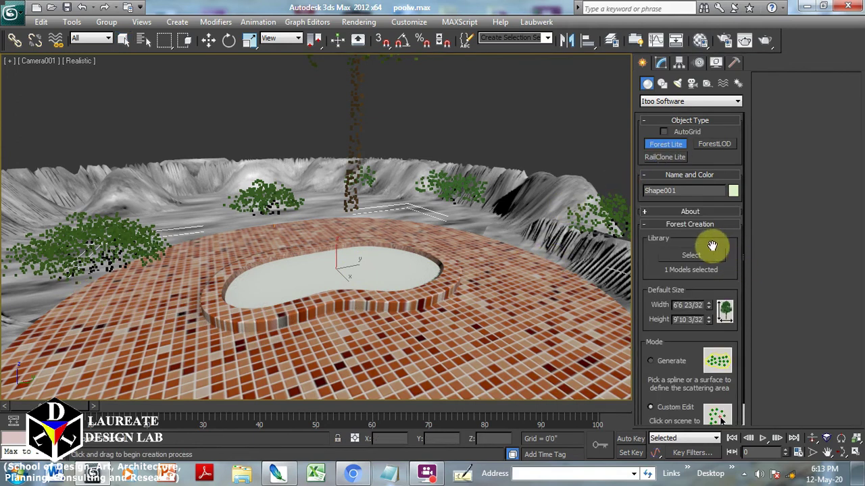
{"action": "left_click", "coordinate": [690, 255]}
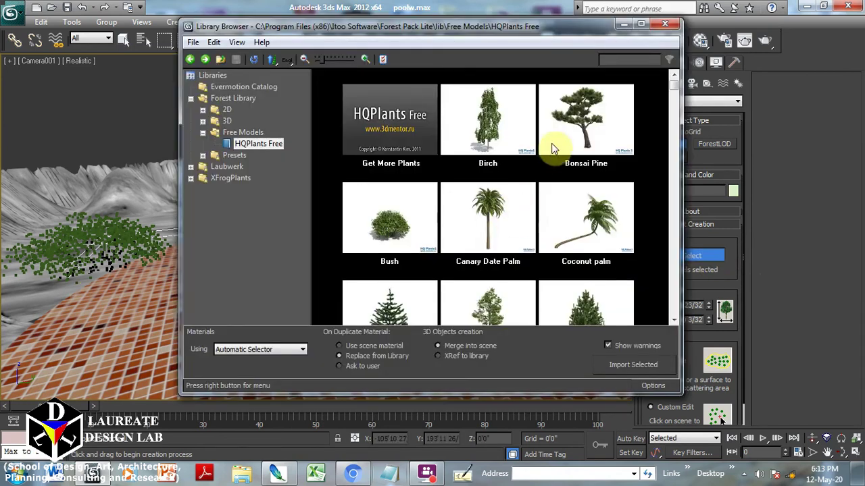
{"action": "scroll", "coordinate": [473, 245], "scroll_direction": "down", "scroll_amount": 1}
{"action": "scroll", "coordinate": [481, 248], "scroll_direction": "down", "scroll_amount": 1}
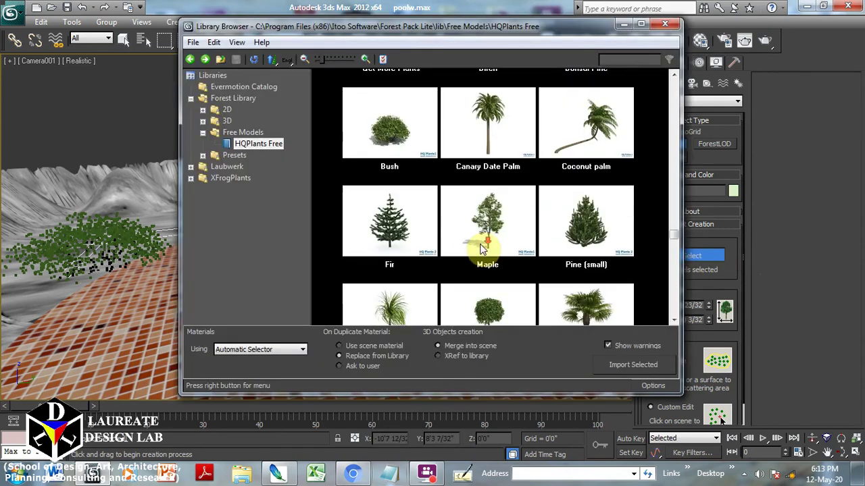
{"action": "scroll", "coordinate": [481, 249], "scroll_direction": "down", "scroll_amount": 1}
{"action": "double_click", "coordinate": [569, 280]}
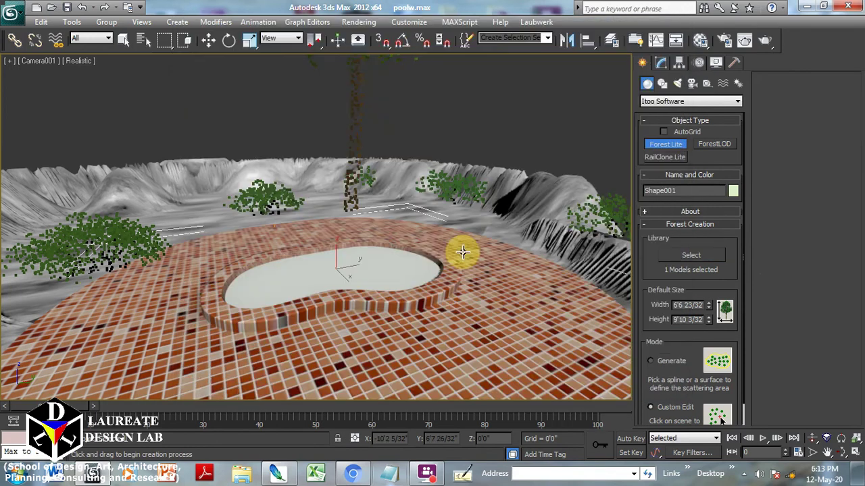
{"action": "right_click", "coordinate": [561, 304]}
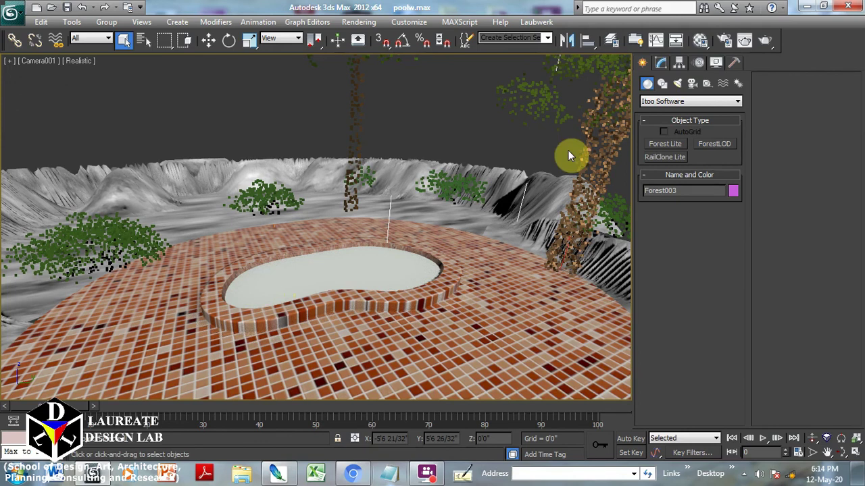
{"action": "left_click", "coordinate": [494, 225]}
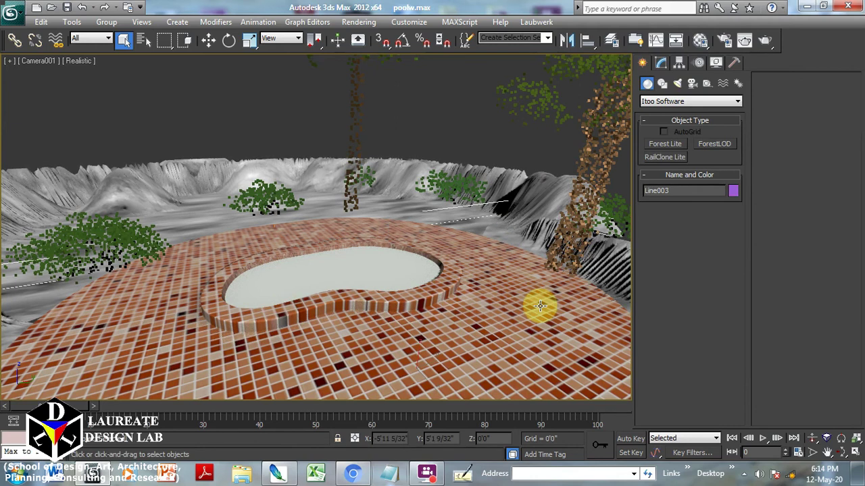
{"action": "left_click", "coordinate": [663, 143]}
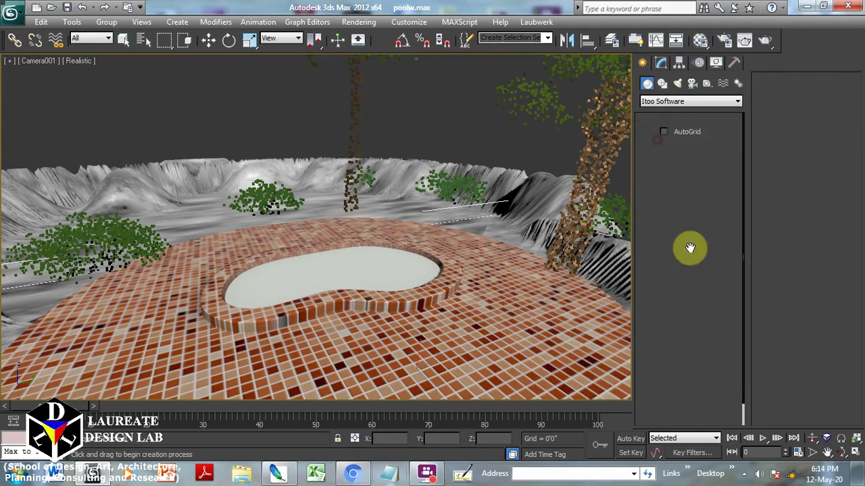
Place Windmill palm trees on the right and left sides of the pool deck
{"action": "left_click", "coordinate": [691, 256]}
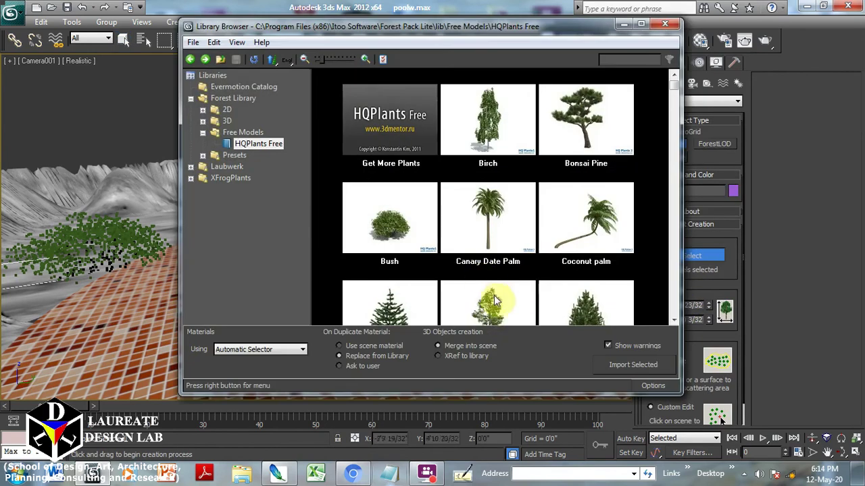
{"action": "scroll", "coordinate": [485, 270], "scroll_direction": "down", "scroll_amount": 1}
{"action": "scroll", "coordinate": [485, 270], "scroll_direction": "down", "scroll_amount": 1}
{"action": "double_click", "coordinate": [567, 270]}
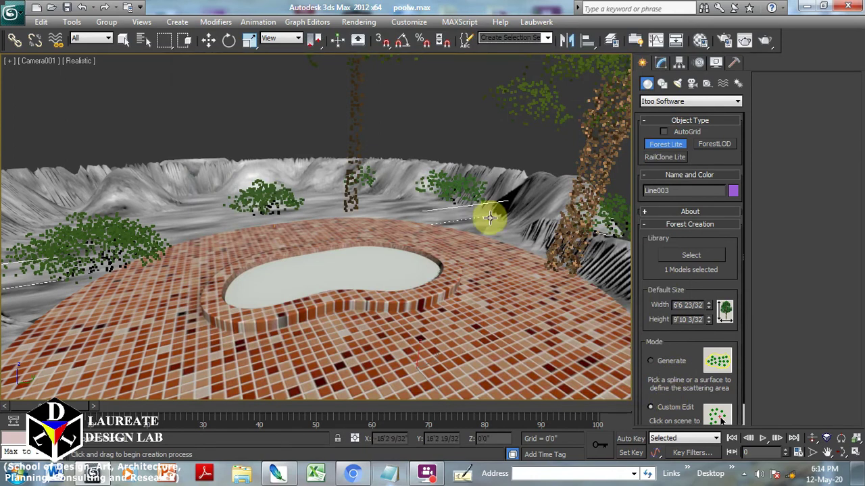
{"action": "left_click", "coordinate": [490, 216]}
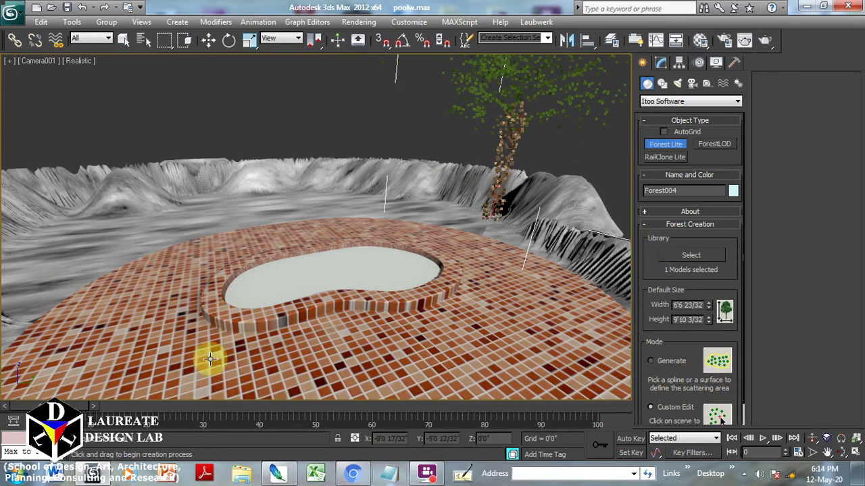
{"action": "left_click", "coordinate": [108, 302]}
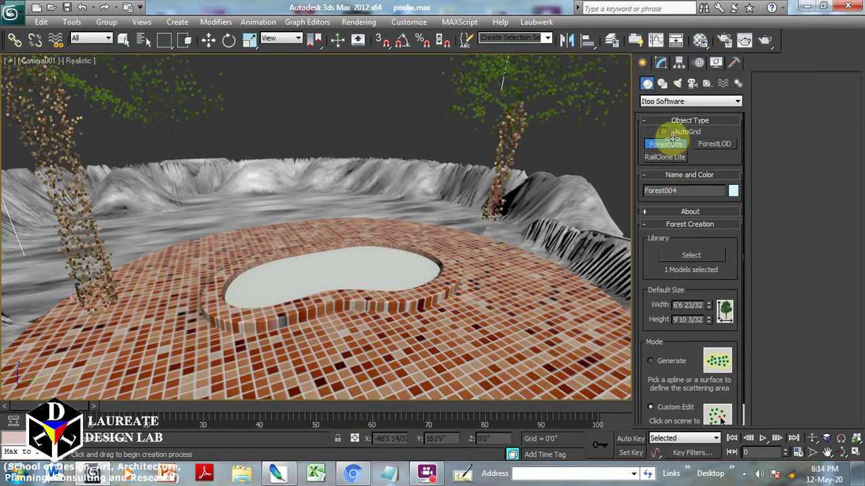
Start a new Forest Lite scatter and load the Bush model from the library
{"action": "left_click", "coordinate": [365, 247]}
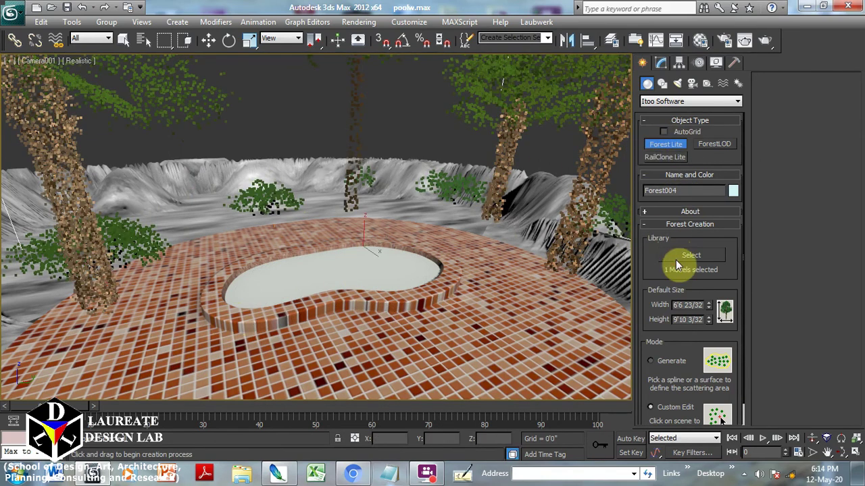
{"action": "left_click", "coordinate": [683, 256]}
{"action": "double_click", "coordinate": [398, 208]}
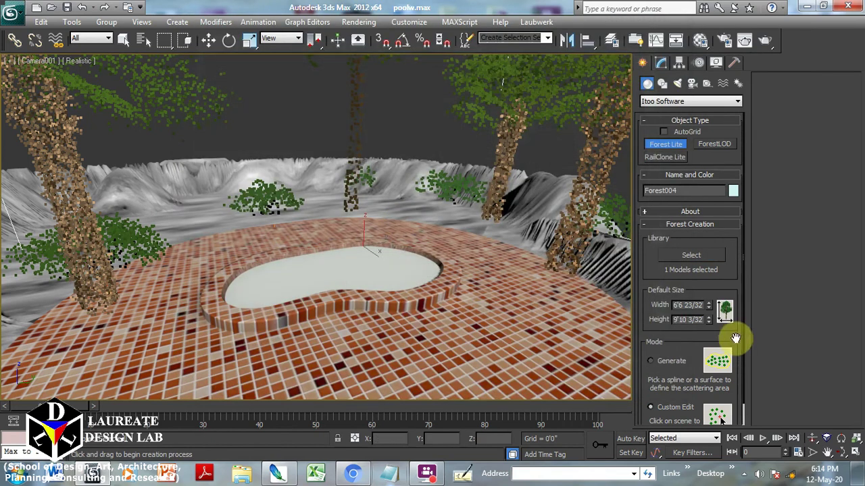
Place bush clusters behind the pool, along the back edge, and at the right, left and lower-left deck edges
{"action": "left_click", "coordinate": [212, 229]}
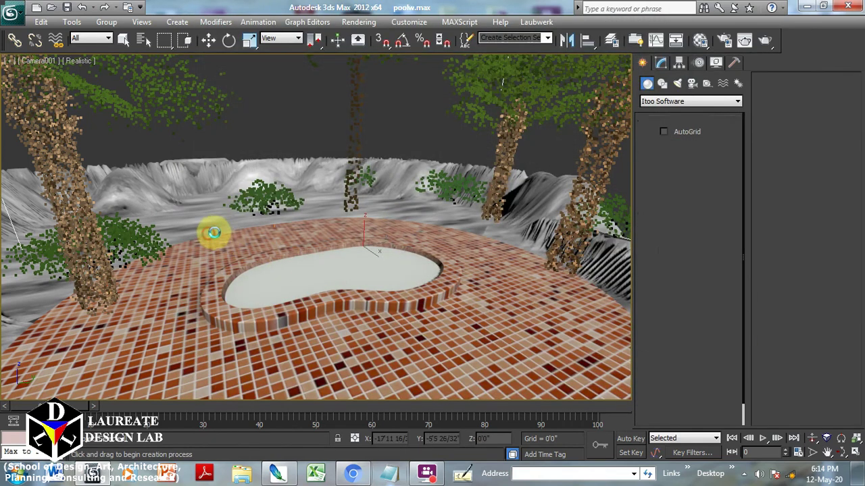
{"action": "left_click", "coordinate": [269, 216]}
{"action": "left_click", "coordinate": [312, 216]}
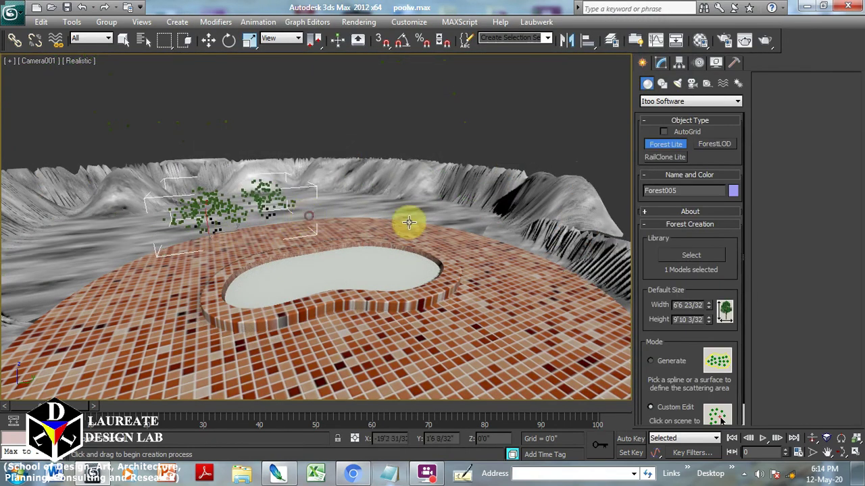
{"action": "left_click", "coordinate": [621, 325]}
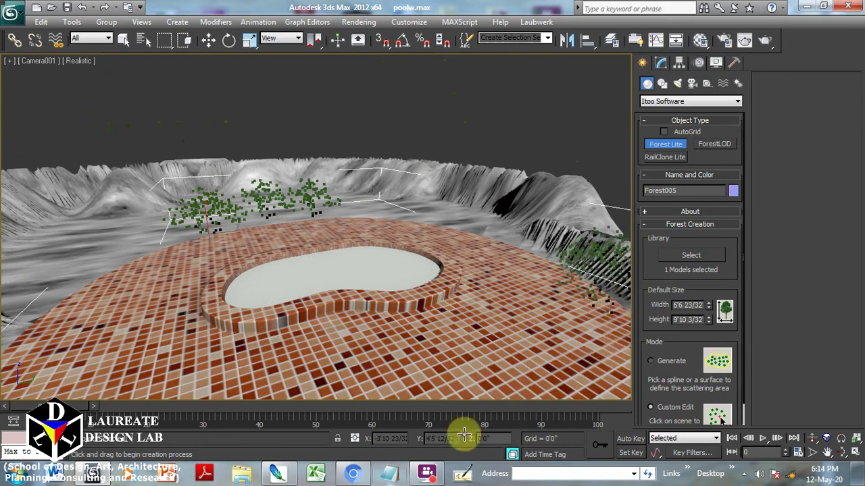
{"action": "left_click", "coordinate": [24, 322]}
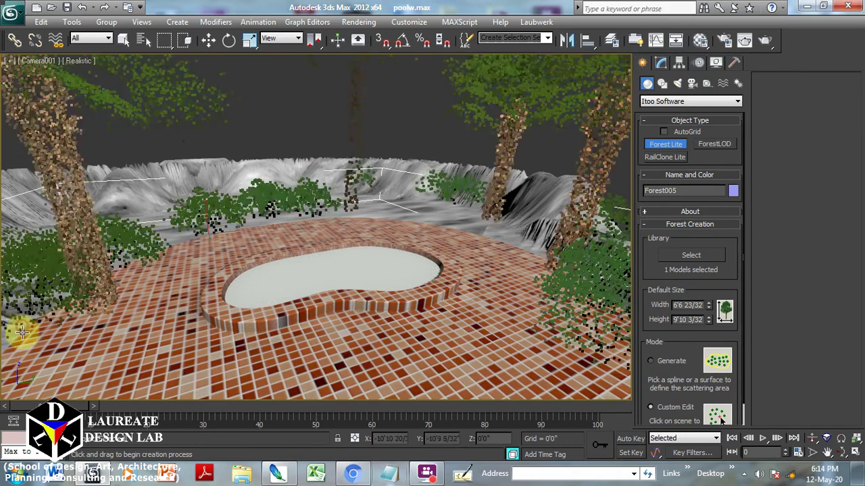
{"action": "left_click", "coordinate": [21, 354]}
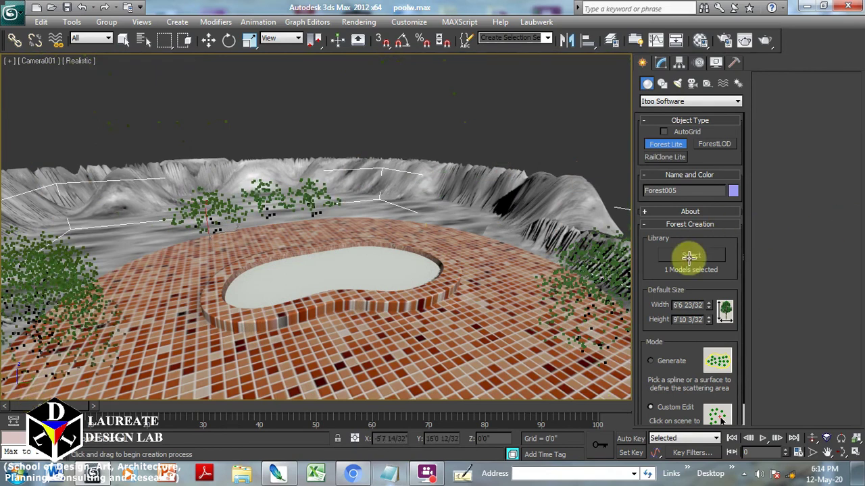
{"action": "left_click", "coordinate": [309, 264]}
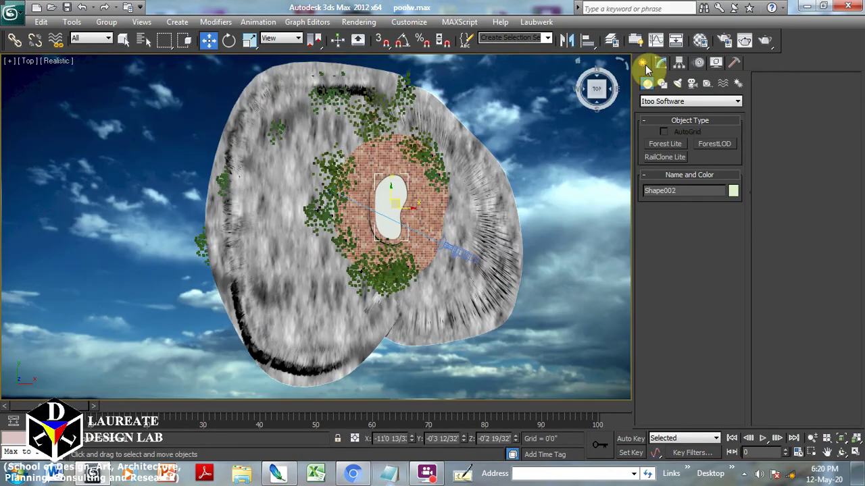
Create a Daylight system centred on the pool, accepting the exposure settings, then switch to Front view
{"action": "left_click", "coordinate": [723, 85]}
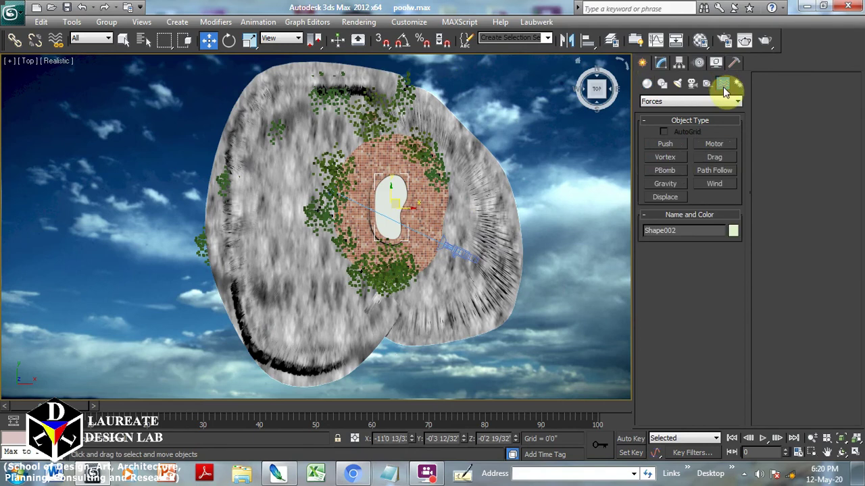
{"action": "left_click", "coordinate": [738, 83]}
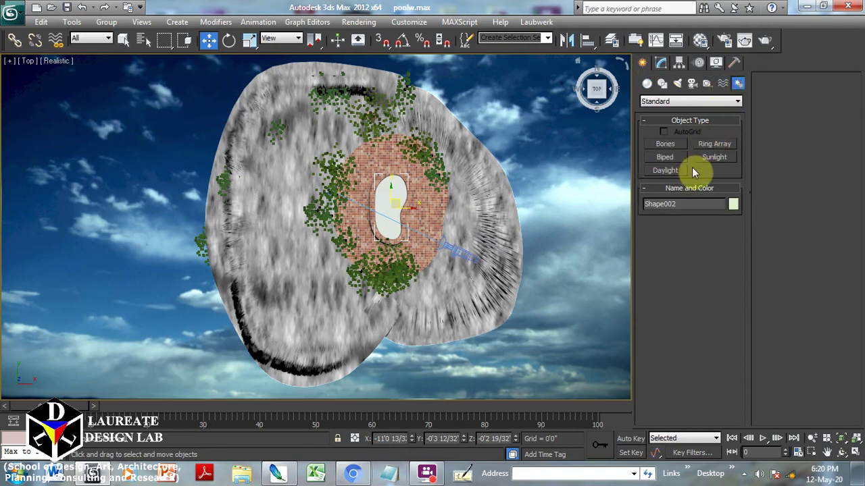
{"action": "left_click", "coordinate": [672, 170]}
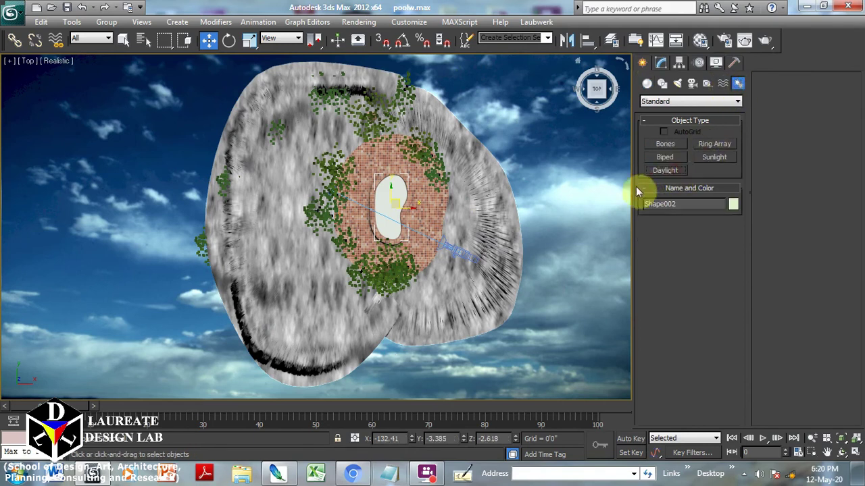
{"action": "left_click", "coordinate": [397, 271]}
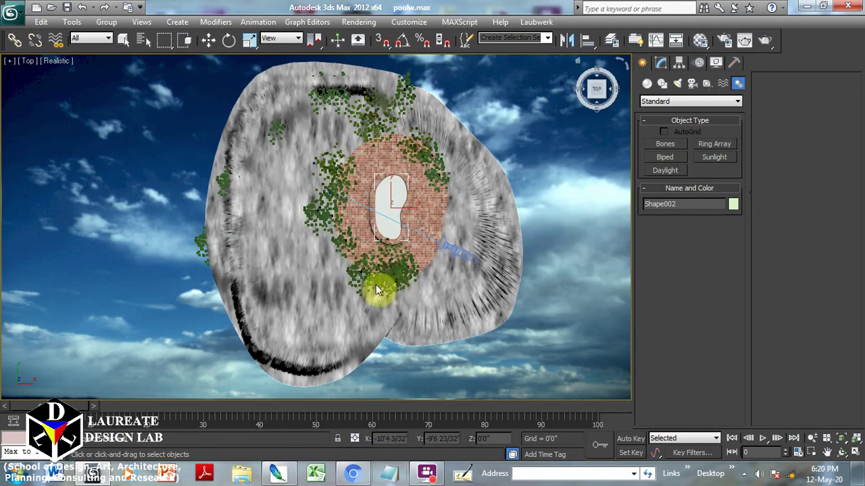
{"action": "scroll", "coordinate": [398, 237], "scroll_direction": "up", "scroll_amount": 3}
{"action": "left_click", "coordinate": [377, 196]}
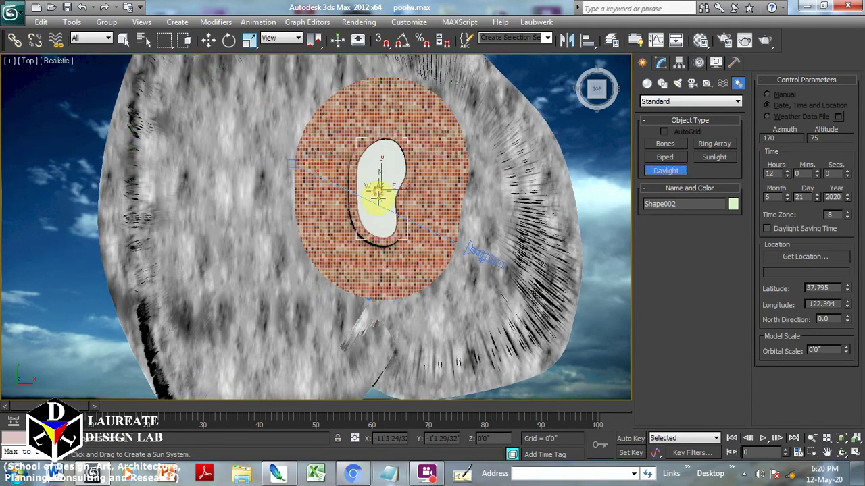
{"action": "left_click", "coordinate": [54, 137]}
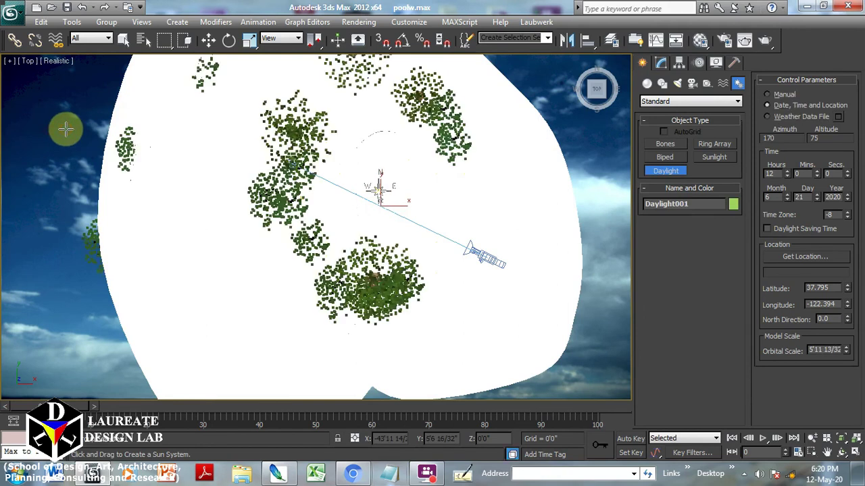
{"action": "key", "text": "f"}
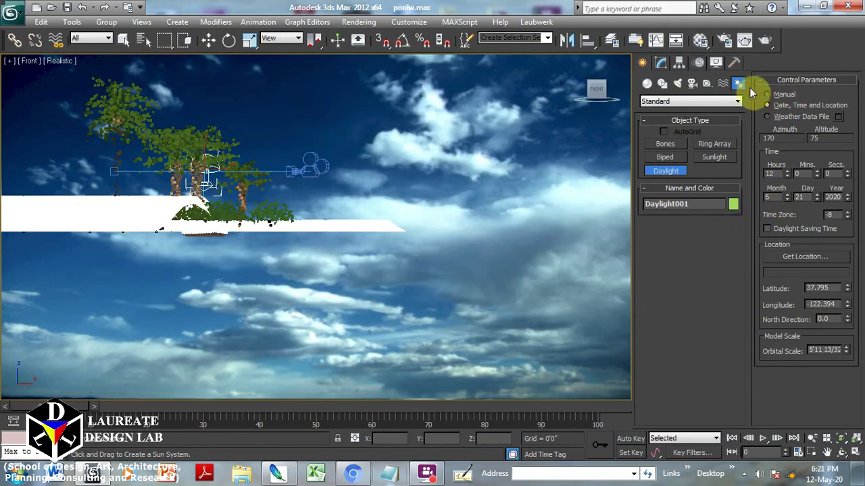
Set the daylight to Manual position and raise the sun high above the scene
{"action": "left_click", "coordinate": [774, 98]}
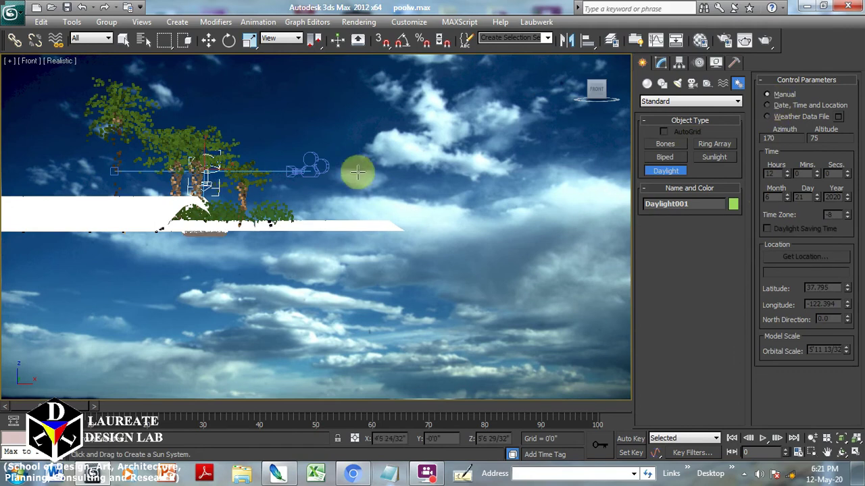
{"action": "key", "text": "w"}
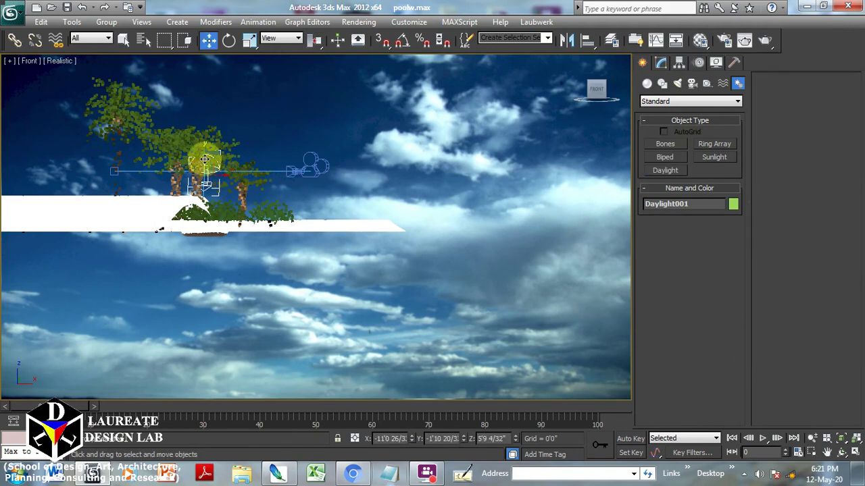
{"action": "left_click_drag", "start_coordinate": [207, 159], "coordinate": [201, 74]}
{"action": "mouse_move", "coordinate": [202, 74]}
{"action": "middle_mouse_down"}
{"action": "mouse_move", "coordinate": [264, 201]}
{"action": "mouse_move", "coordinate": [320, 226]}
{"action": "middle_mouse_up"}
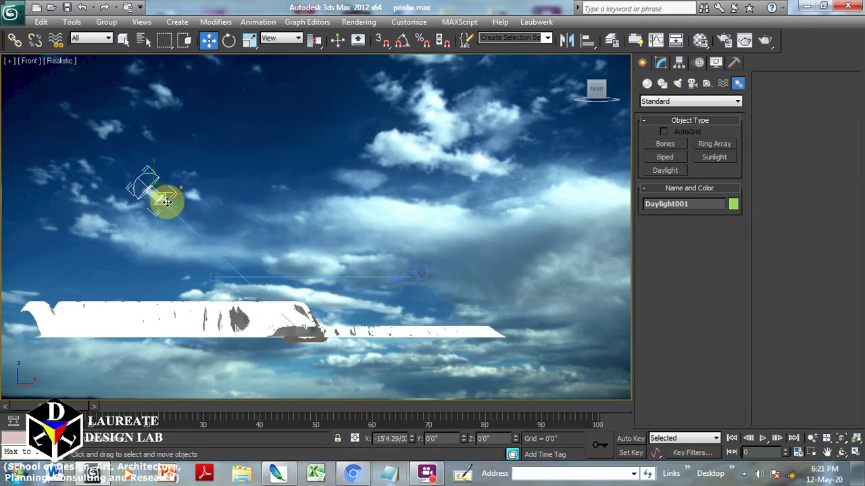
{"action": "key", "text": "c"}
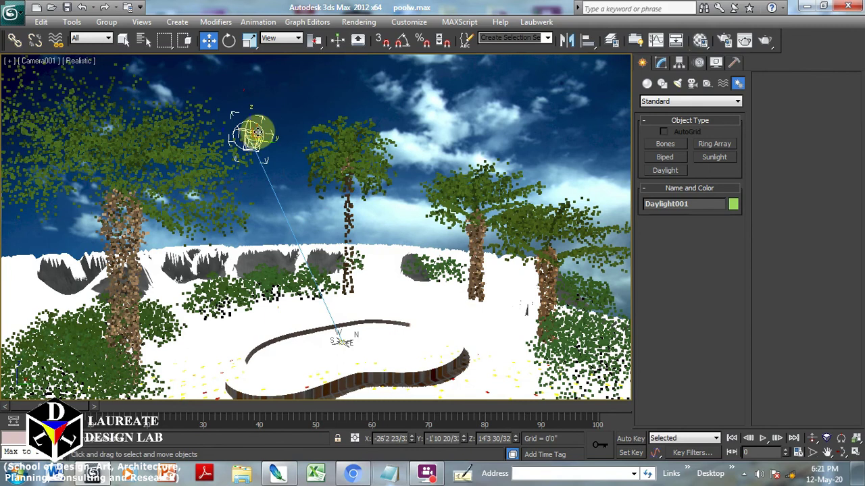
{"action": "key", "text": "f"}
Move the sun further left and set its intensity multiplier to 7.0
{"action": "scroll", "coordinate": [295, 148], "scroll_direction": "down", "scroll_amount": 3}
{"action": "scroll", "coordinate": [488, 245], "scroll_direction": "down", "scroll_amount": 2}
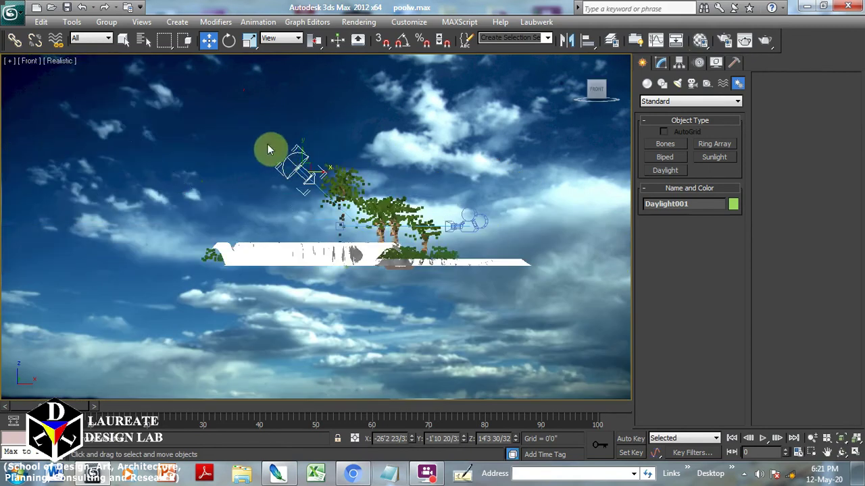
{"action": "mouse_move", "coordinate": [290, 166]}
{"action": "left_mouse_down"}
{"action": "mouse_move", "coordinate": [204, 130]}
{"action": "mouse_move", "coordinate": [187, 135]}
{"action": "mouse_move", "coordinate": [207, 102]}
{"action": "mouse_move", "coordinate": [207, 119]}
{"action": "mouse_move", "coordinate": [264, 105]}
{"action": "mouse_move", "coordinate": [247, 110]}
{"action": "left_mouse_up"}
{"action": "key", "text": "c"}
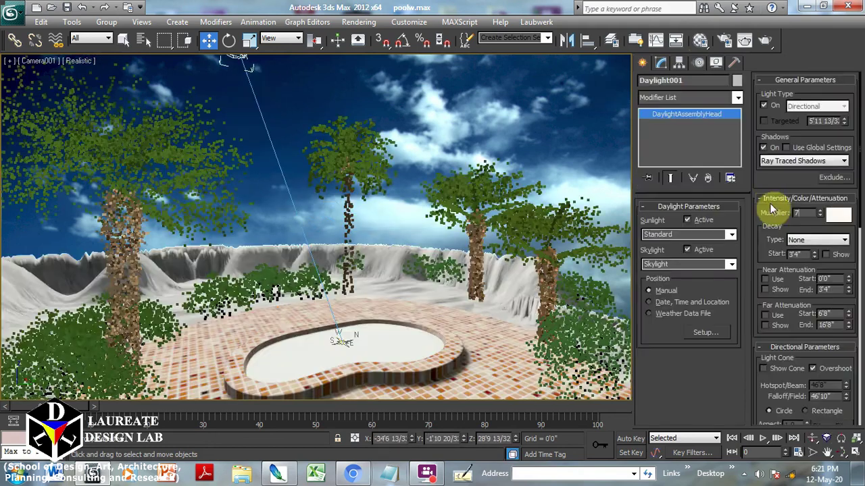
{"action": "key", "text": "Return"}
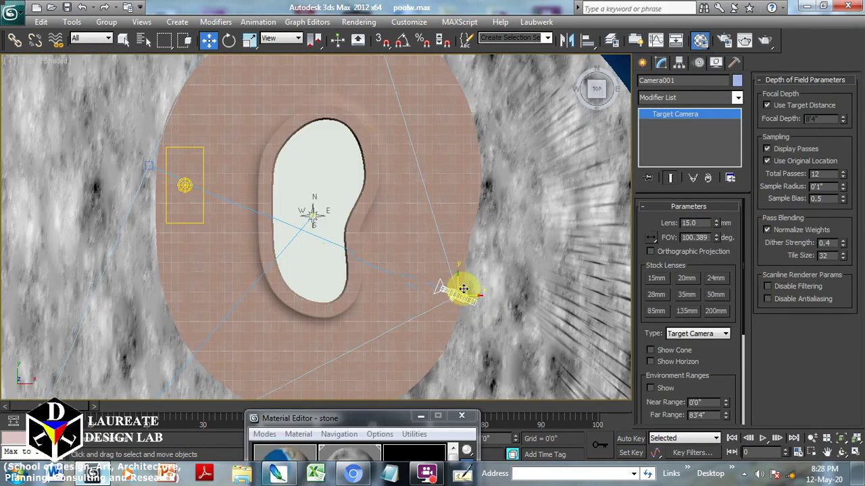
{"action": "left_click_drag", "start_coordinate": [463, 289], "coordinate": [457, 280]}
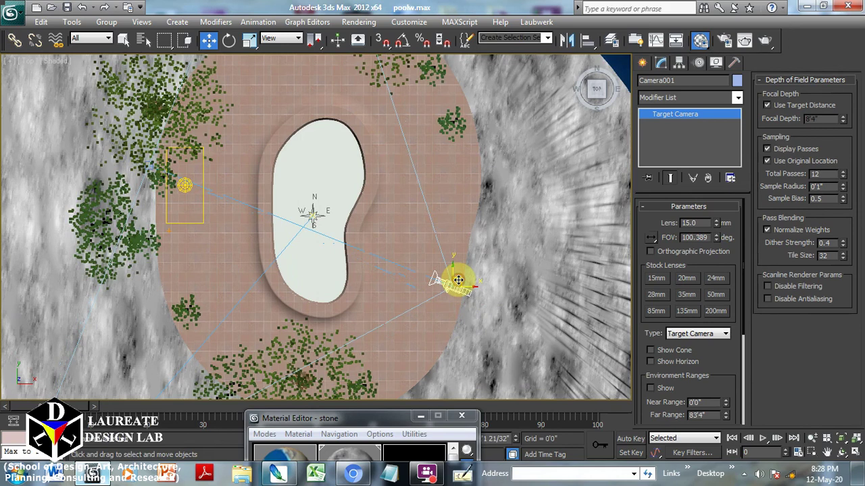
Apply the Flagstone - Light Pink finish to the stone material and show it on the paving in the viewport
{"action": "key", "text": "c"}
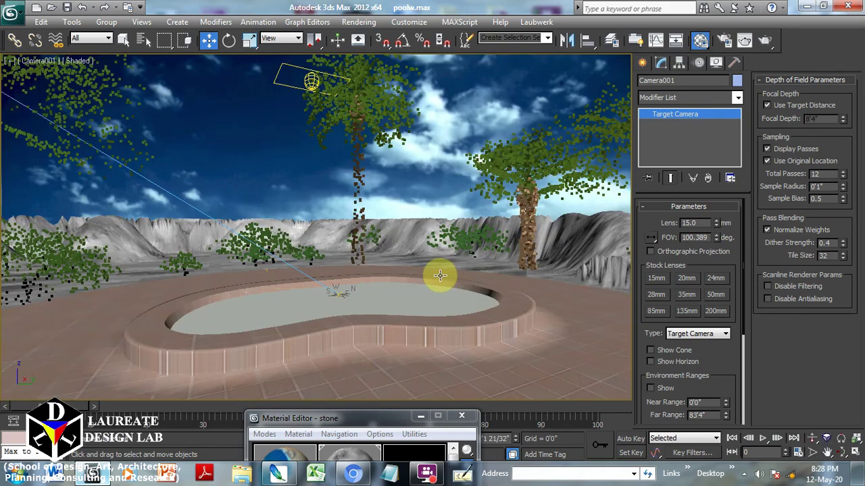
{"action": "left_click_drag", "start_coordinate": [386, 420], "coordinate": [514, 104]}
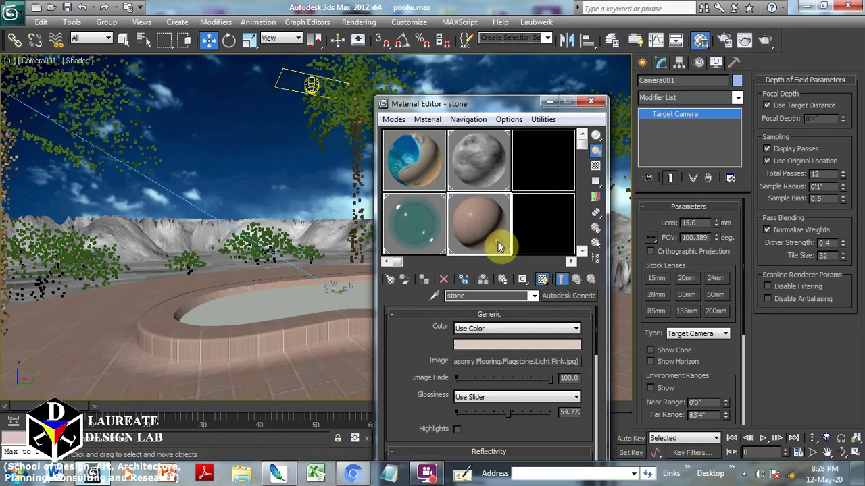
{"action": "left_click", "coordinate": [546, 297]}
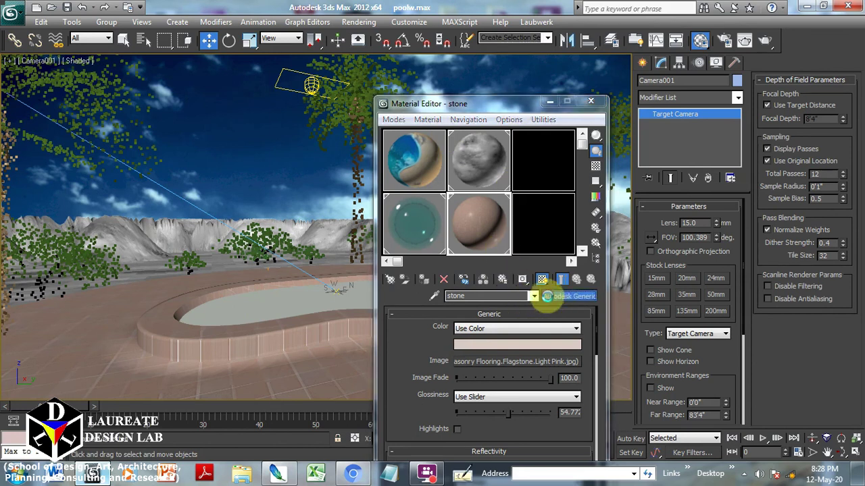
{"action": "double_click", "coordinate": [399, 242]}
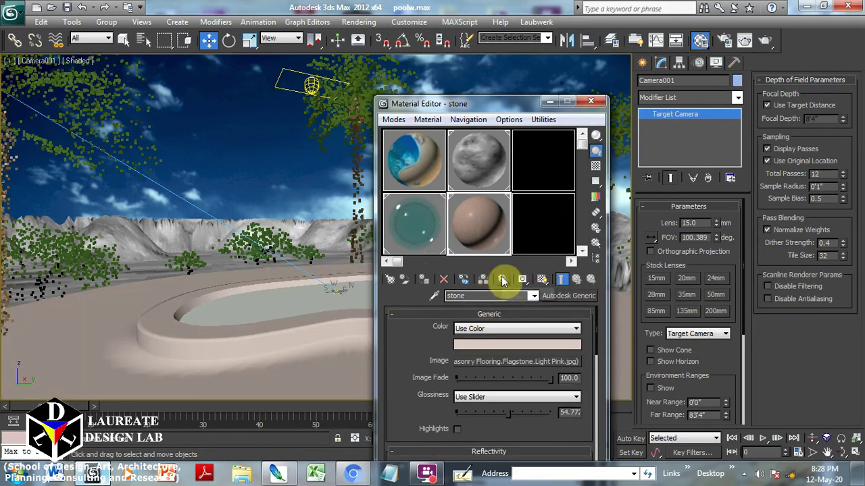
{"action": "left_click", "coordinate": [523, 279]}
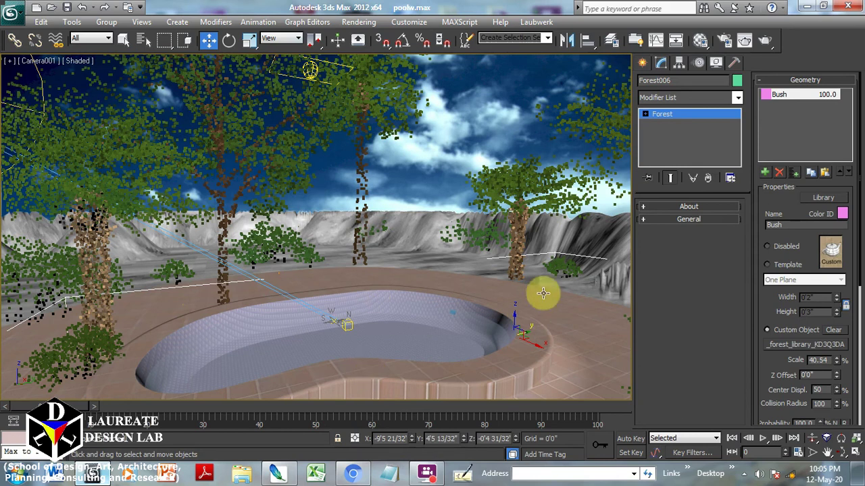
Render the Camera001 view of the pool landscape in the V-Ray frame buffer
{"action": "left_click", "coordinate": [766, 40]}
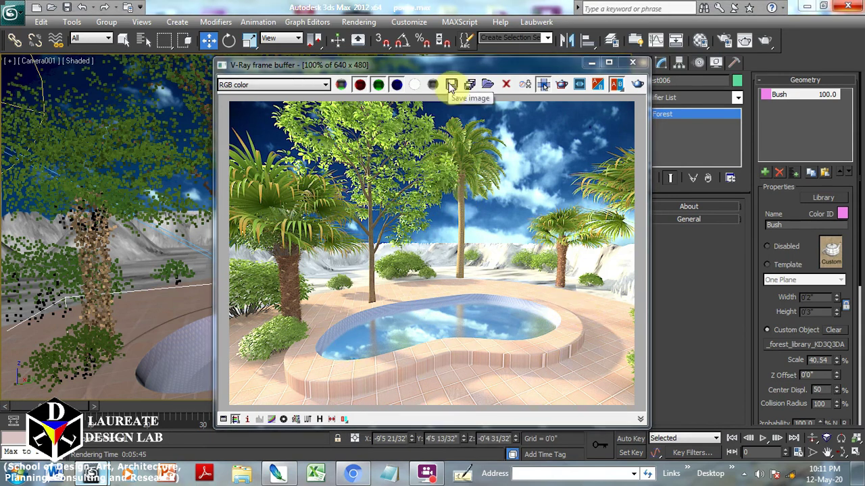
Save the finished 640 x 480 V-Ray render of the pool as an image file
{"action": "left_click", "coordinate": [451, 84]}
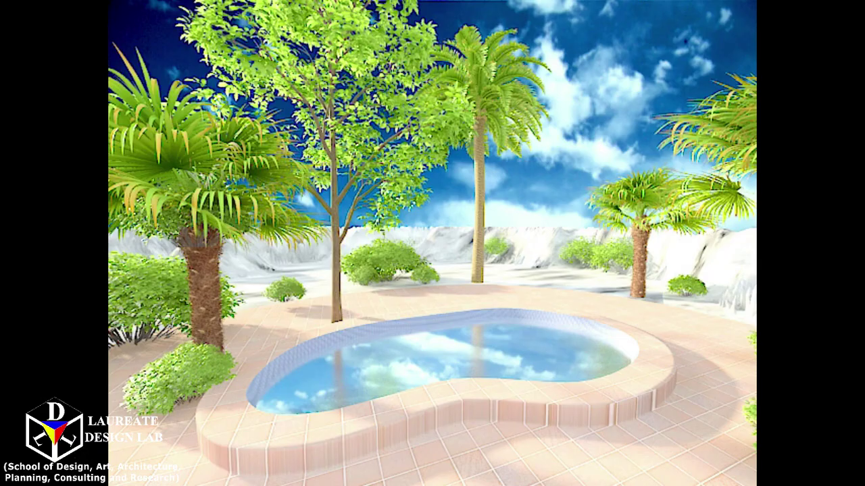